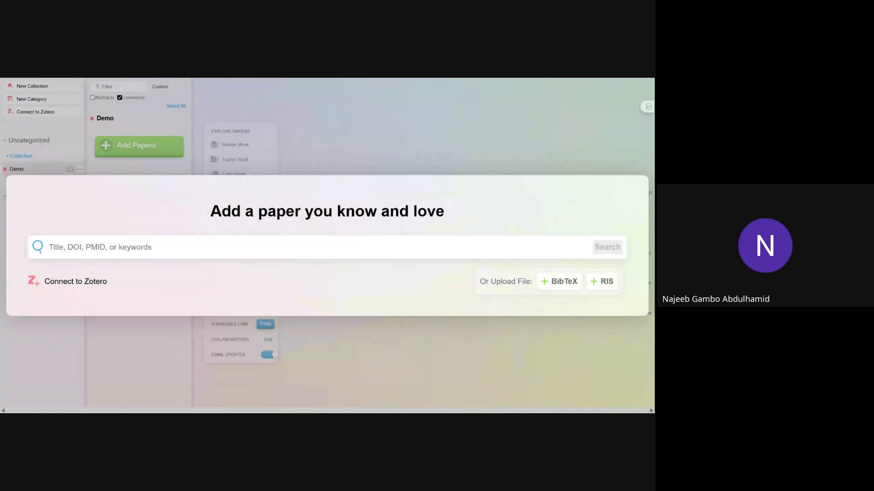
Search for papers to add using the keywords "Generative AI, deskilling, higher education, global south"
type("Generative")
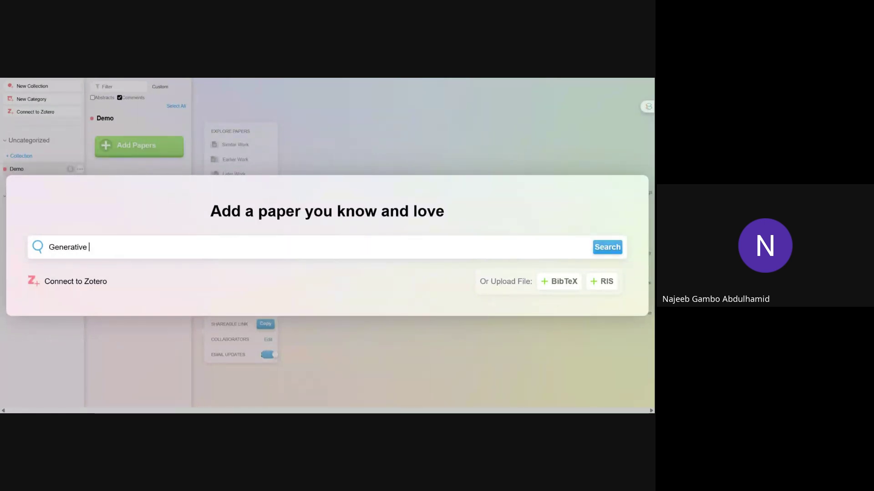
type(" AI,")
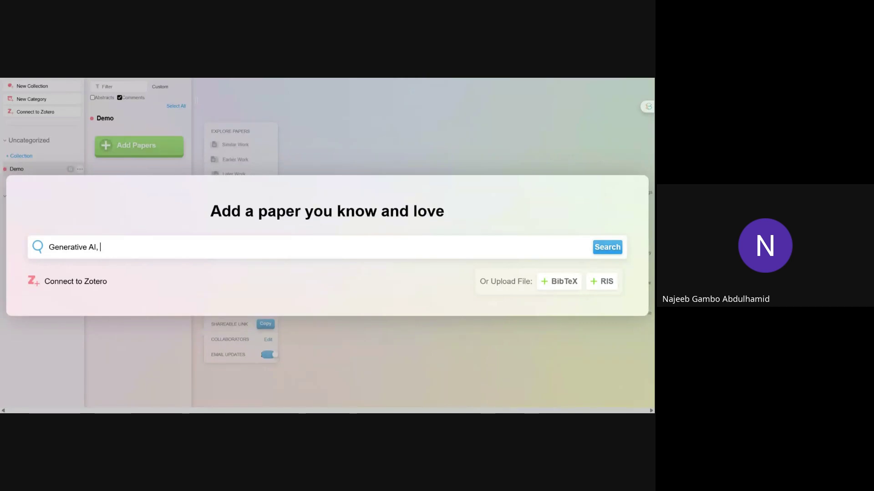
type("de")
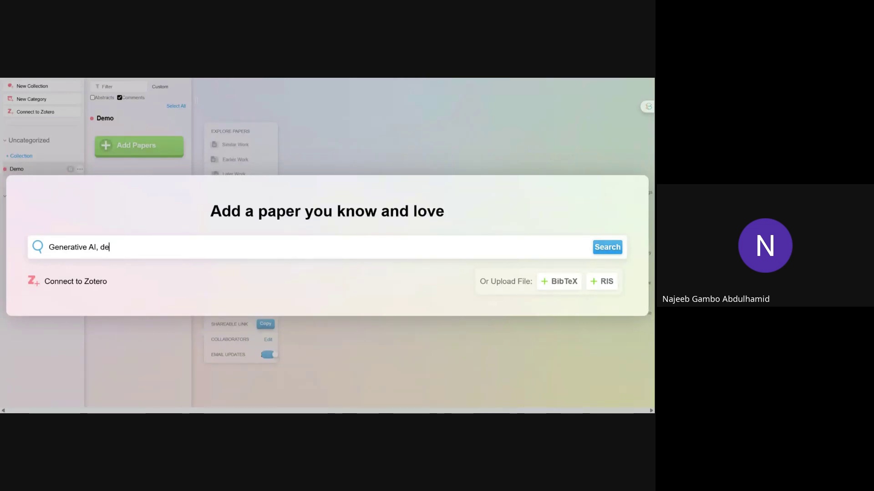
type("skilling")
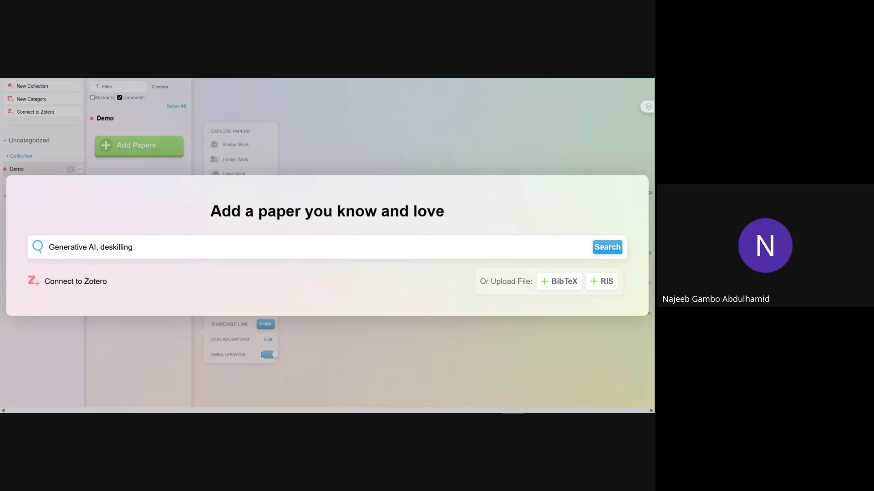
type(", higher education,")
type("global")
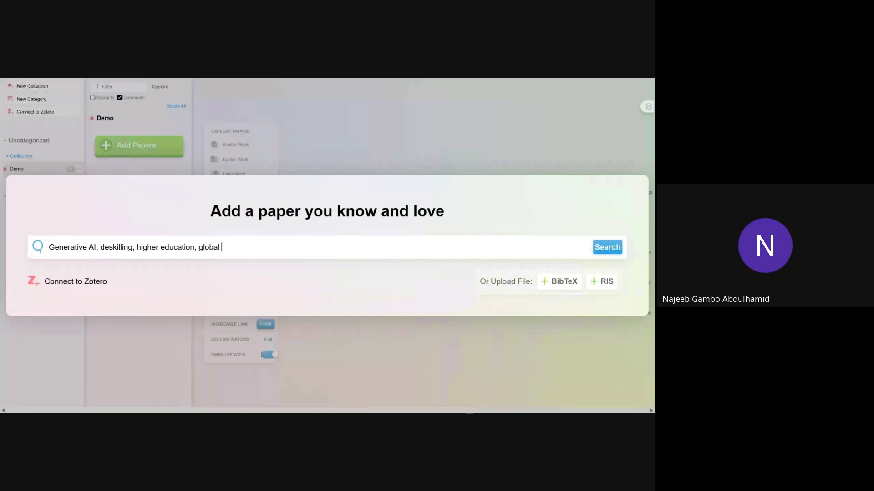
type(" south")
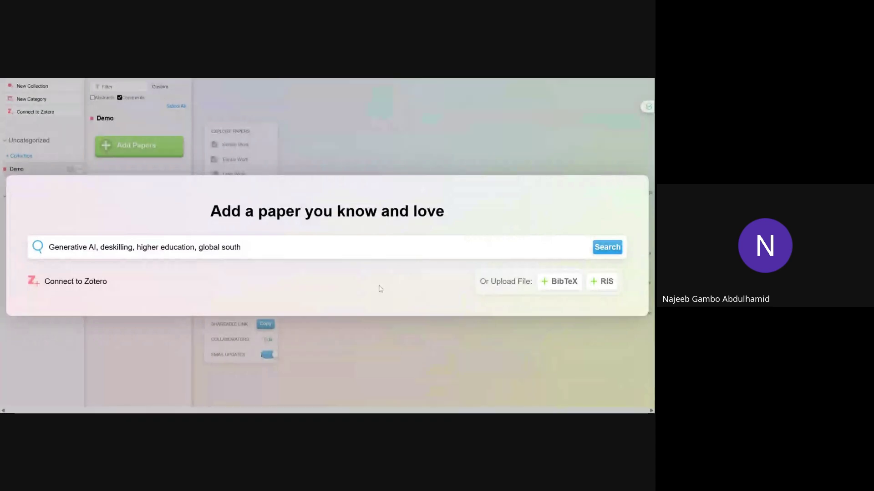
left_click(603, 250)
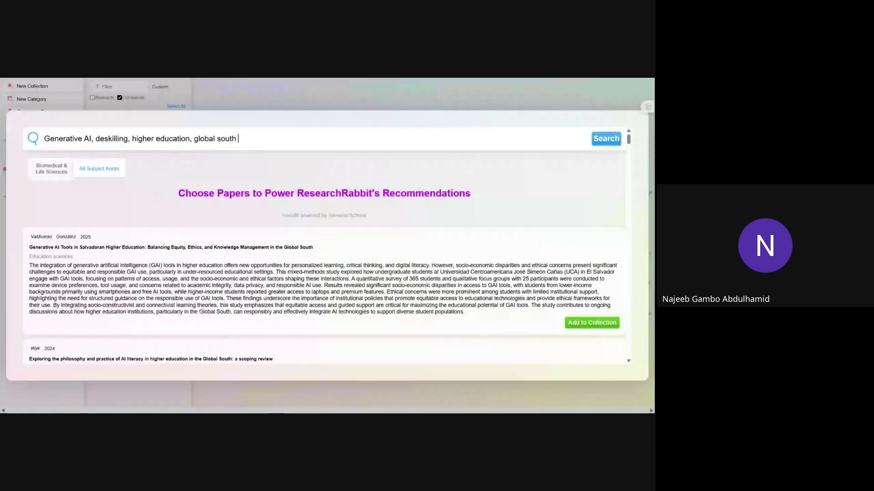
Examine the titles and abstracts in the search results for papers on generative AI in higher education
scroll(324, 246, "down", 1)
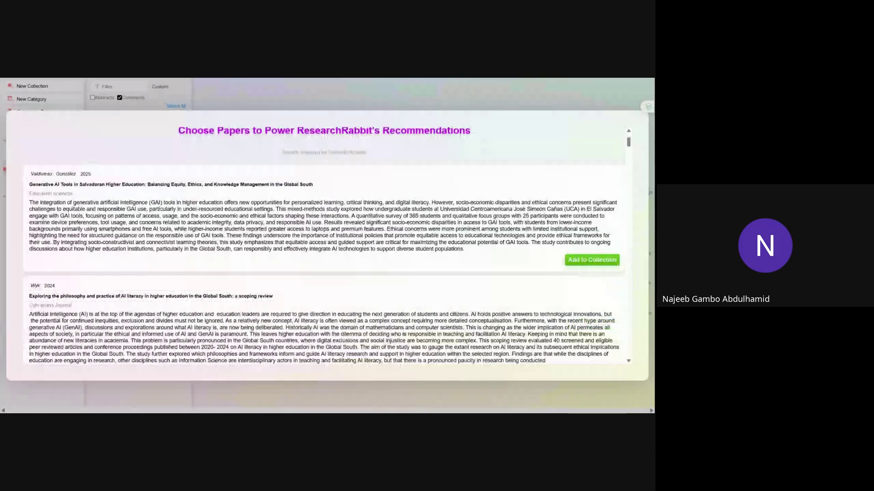
scroll(83, 253, "down", 1)
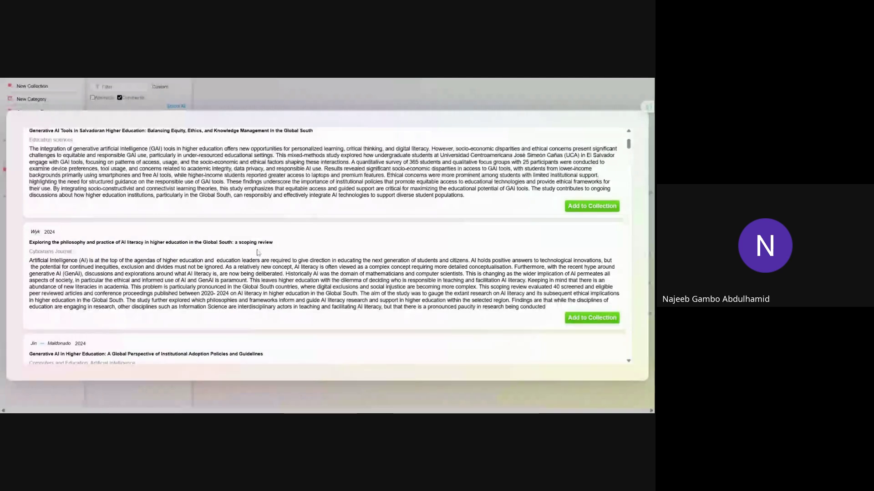
scroll(300, 261, "down", 2)
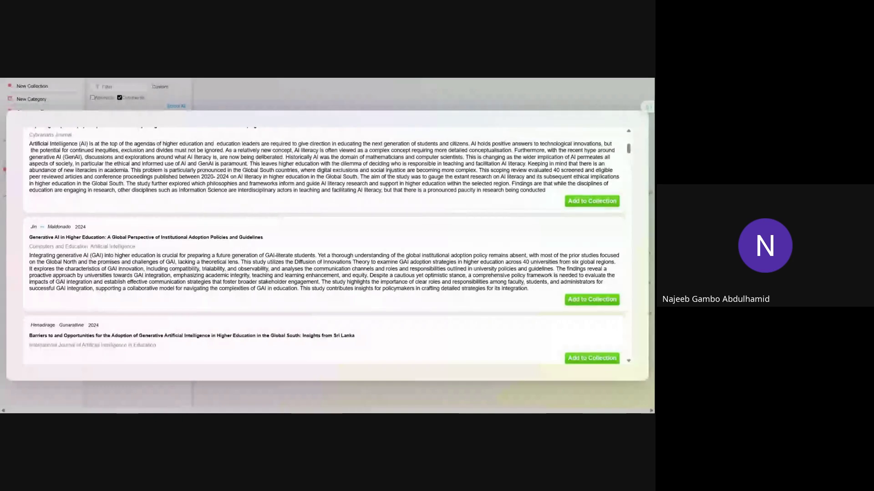
scroll(198, 256, "down", 1)
scroll(198, 255, "down", 1)
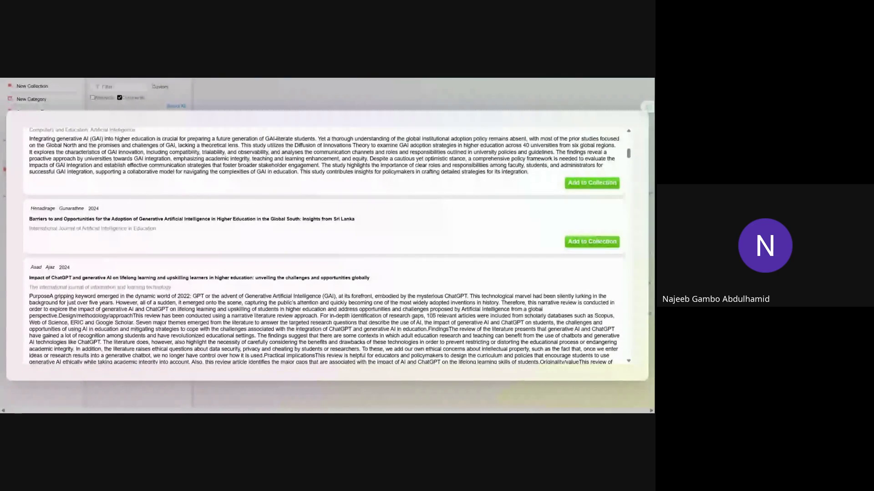
scroll(176, 234, "down", 1)
scroll(175, 233, "down", 3)
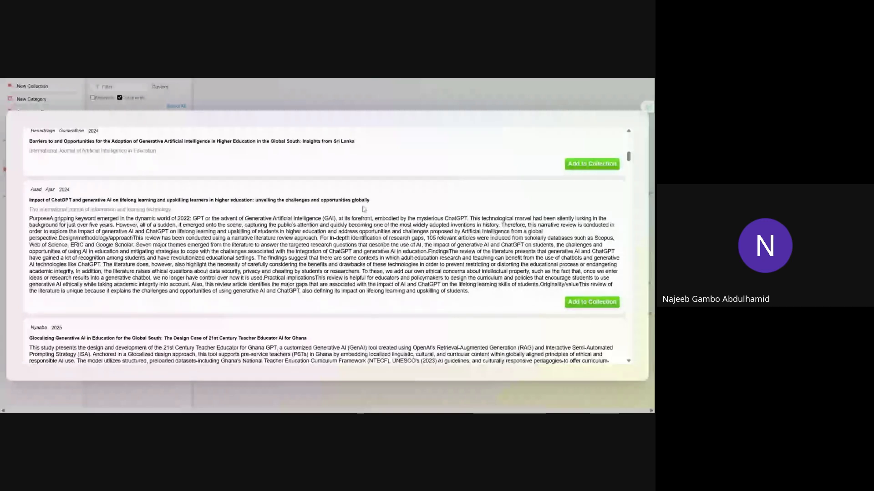
scroll(364, 209, "up", 3)
scroll(112, 246, "down", 1)
scroll(113, 246, "down", 6)
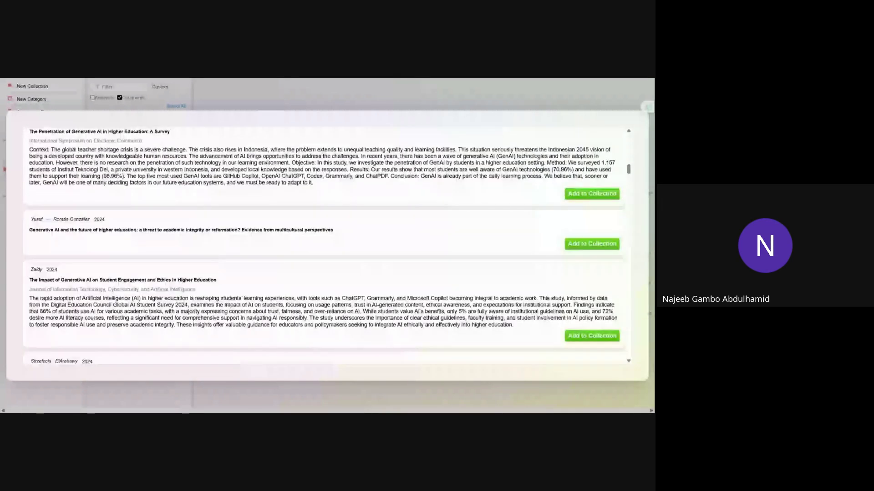
scroll(97, 225, "down", 1)
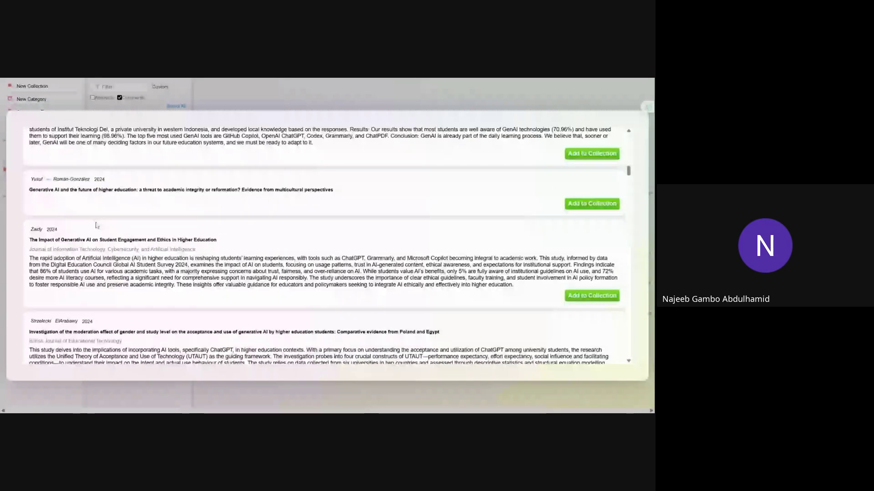
scroll(96, 225, "down", 5)
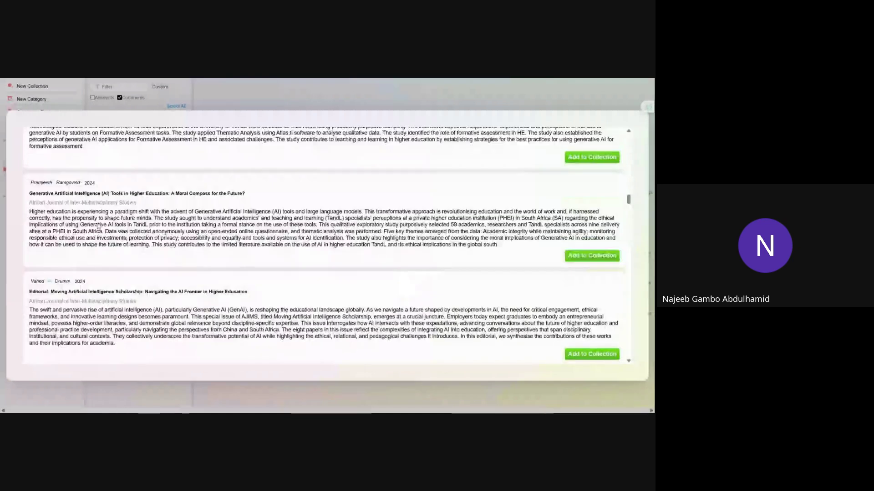
scroll(98, 226, "down", 5)
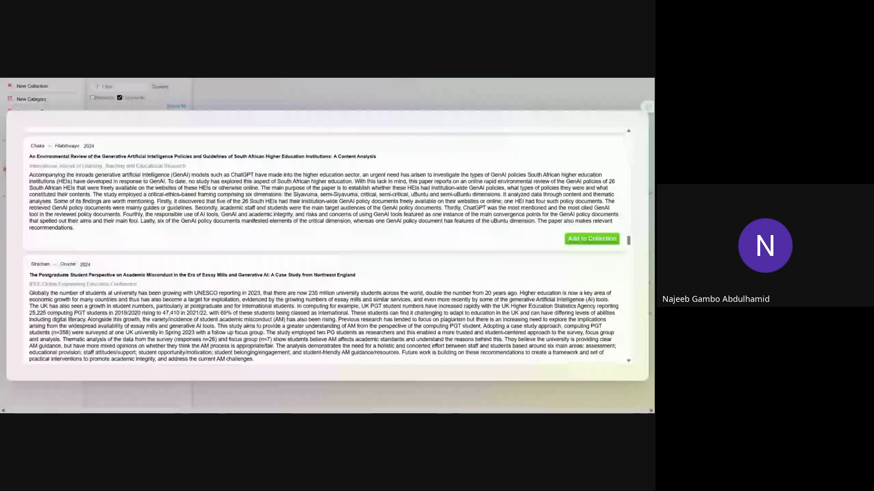
scroll(327, 246, "down", 10)
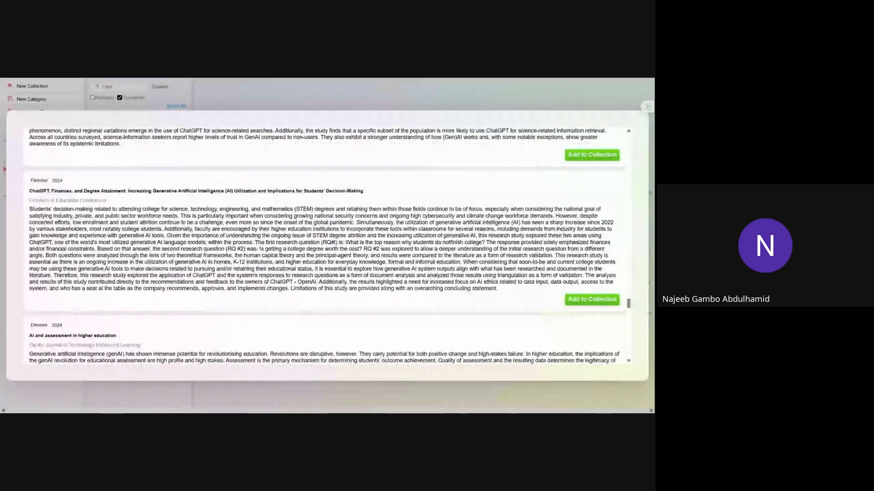
scroll(327, 246, "down", 5)
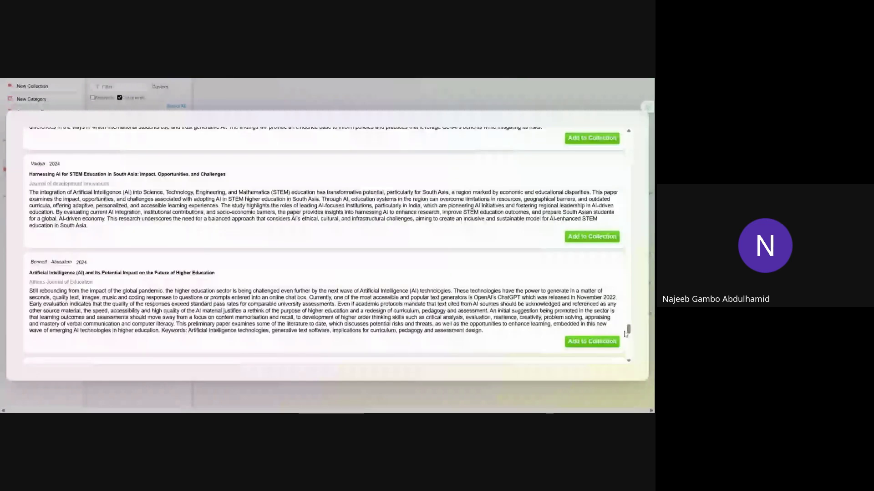
Add the first three results, on Salvadoran higher education, Global South AI literacy, and institutional adoption policies, to the Demo collection
scroll(625, 335, "up", 15)
scroll(457, 255, "down", 1)
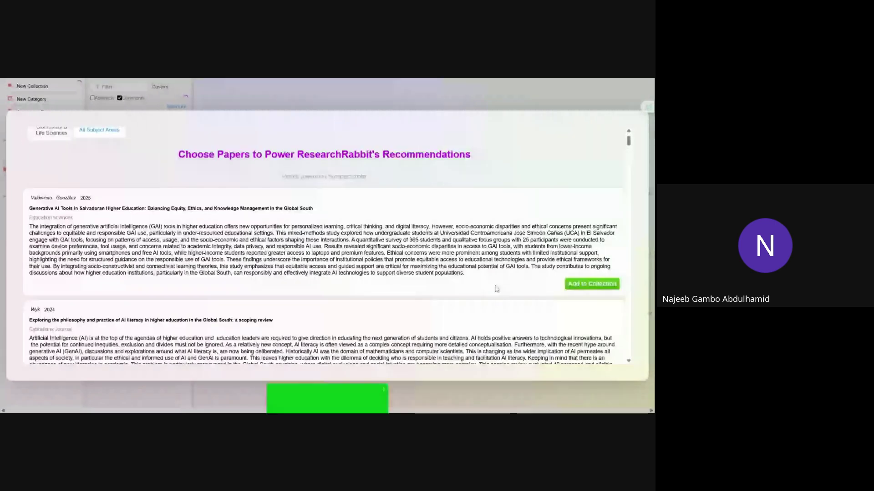
left_click(591, 283)
scroll(557, 293, "down", 1)
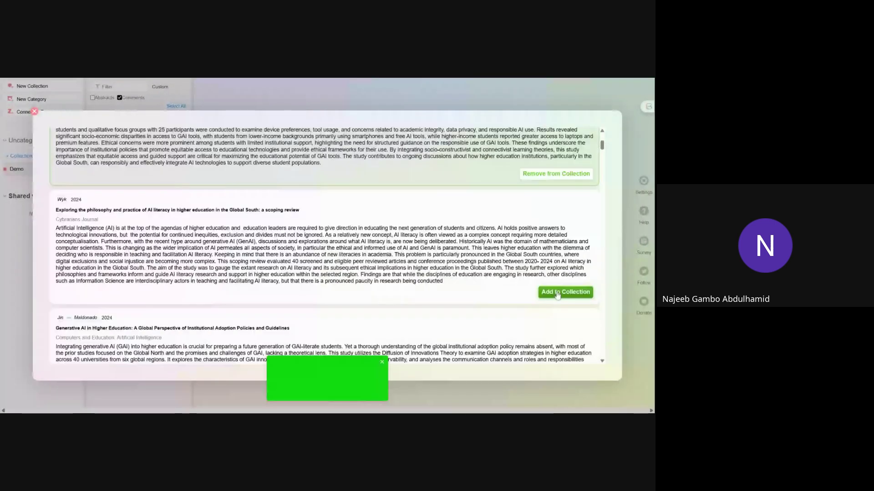
left_click(557, 295)
scroll(550, 287, "down", 1)
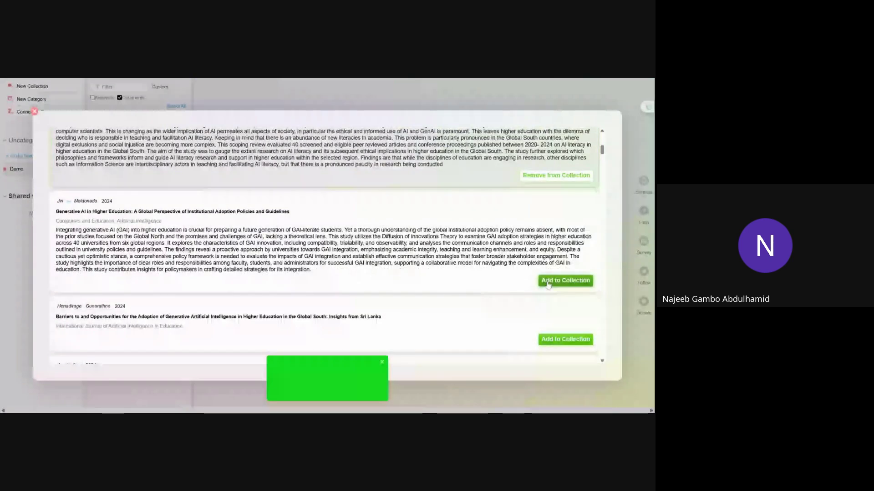
left_click(548, 282)
Add the papers on adoption barriers in Sri Lanka, ChatGPT and lifelong learning, and Glocalizing Generative AI for Ghana to the Demo collection
scroll(547, 255, "down", 1)
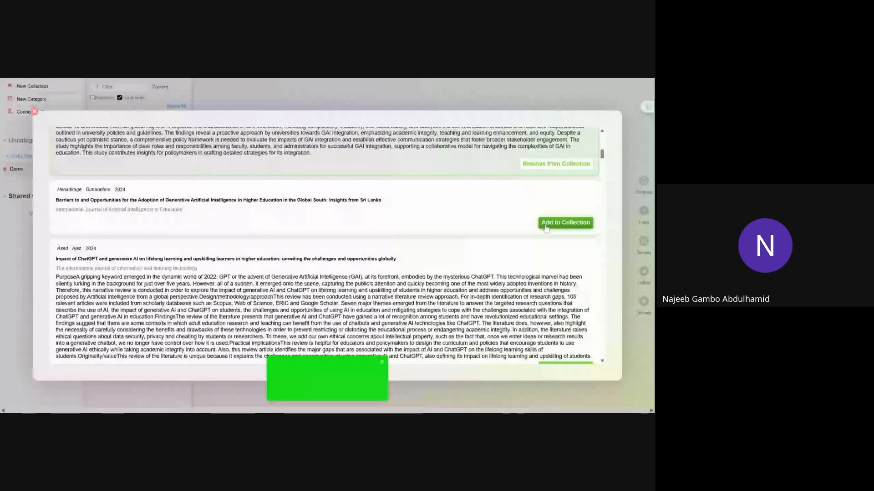
left_click(546, 227)
scroll(547, 227, "down", 1)
left_click(556, 290)
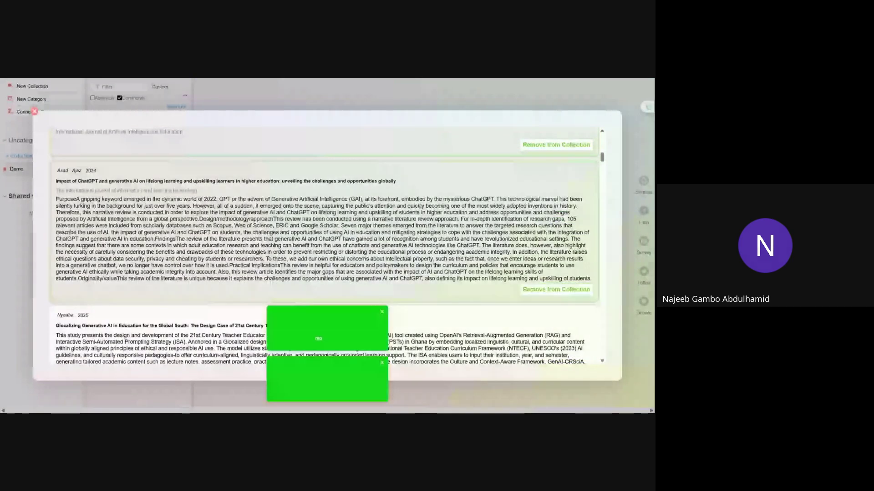
scroll(553, 245, "down", 1)
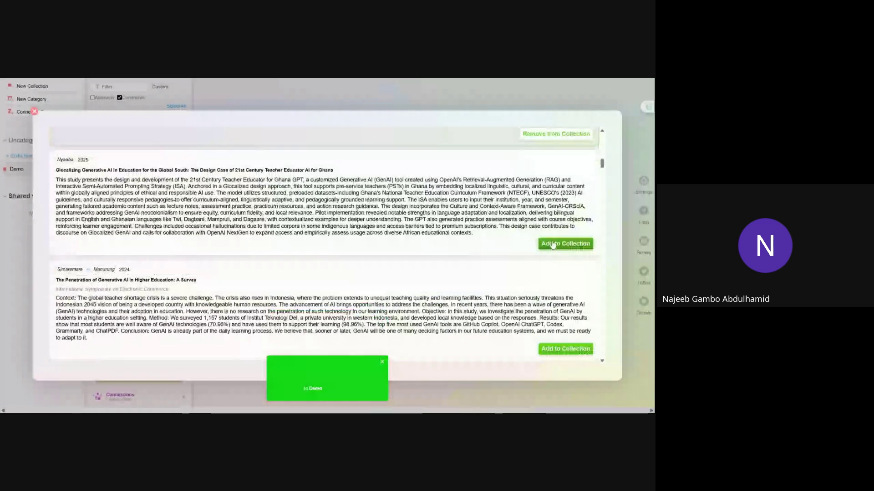
left_click(553, 245)
Add the Penetration of Generative AI survey, the academic integrity or reformation paper, and the Poland and Egypt comparison to the Demo collection
scroll(552, 242, "down", 1)
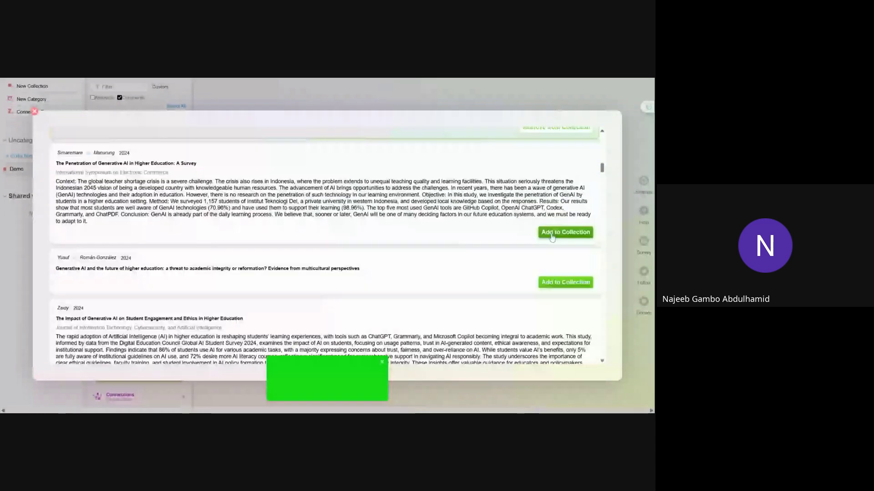
left_click(551, 236)
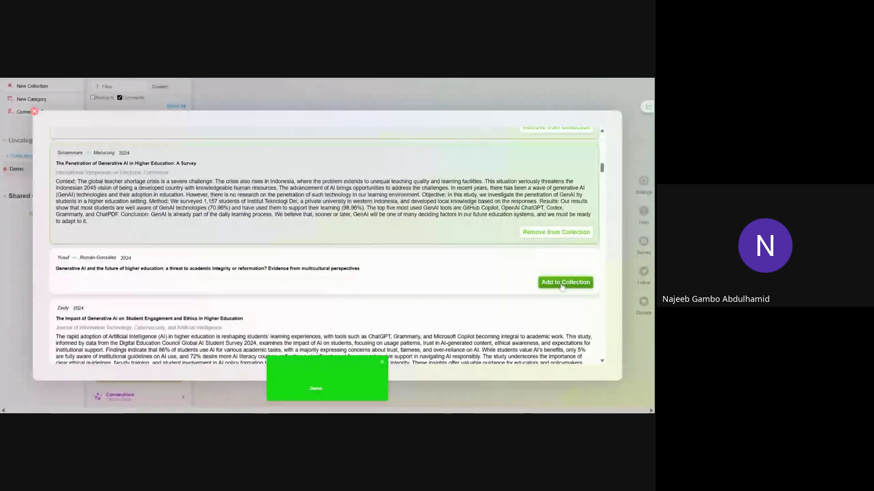
left_click(562, 283)
scroll(559, 284, "down", 1)
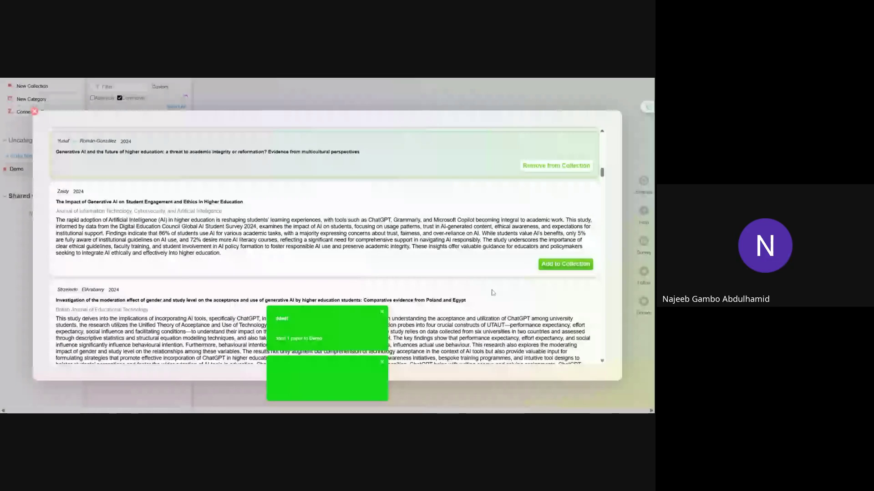
scroll(492, 293, "down", 1)
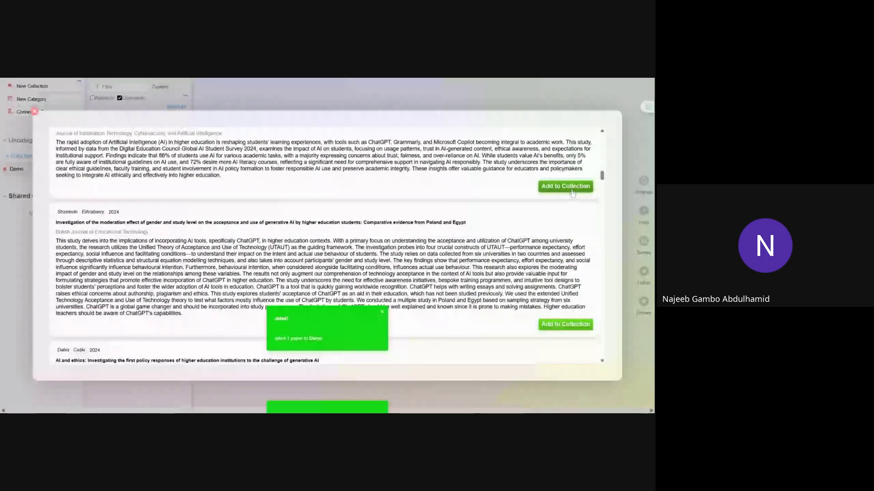
scroll(572, 193, "down", 2)
left_click(564, 169)
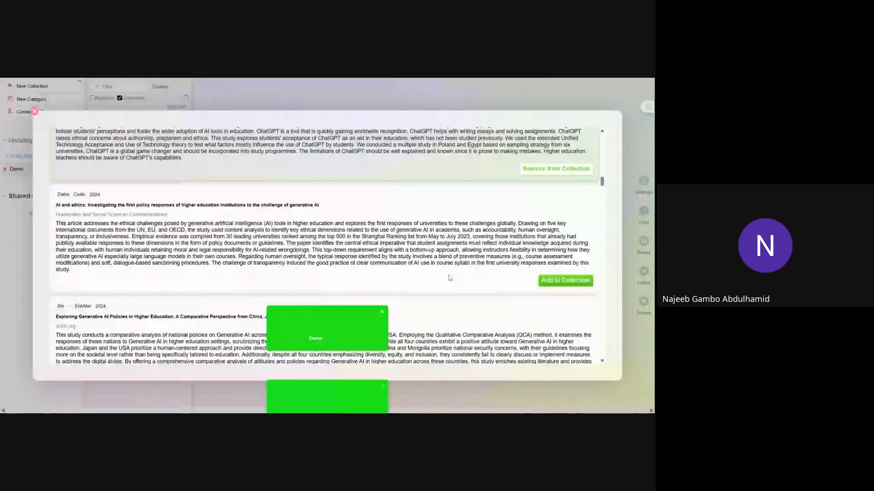
Add the AI and ethics, academic databases review, South African formative assessment, and "A Moral Compass for the Future?" papers to the Demo collection
scroll(449, 277, "down", 2)
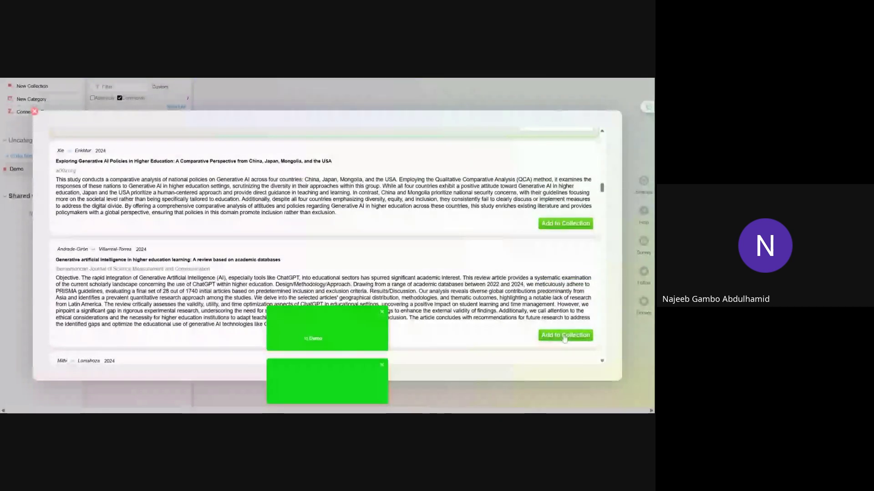
left_click(564, 336)
scroll(564, 336, "down", 3)
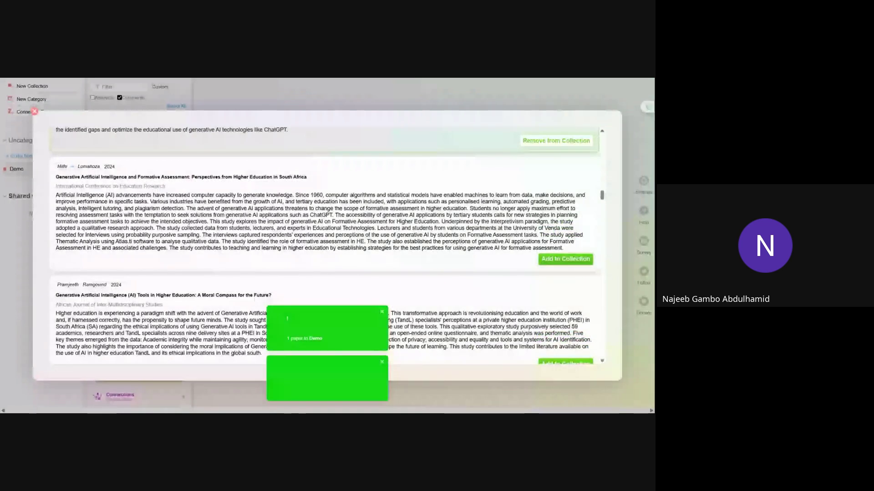
left_click(565, 259)
scroll(565, 260, "down", 2)
left_click(565, 286)
scroll(562, 277, "down", 2)
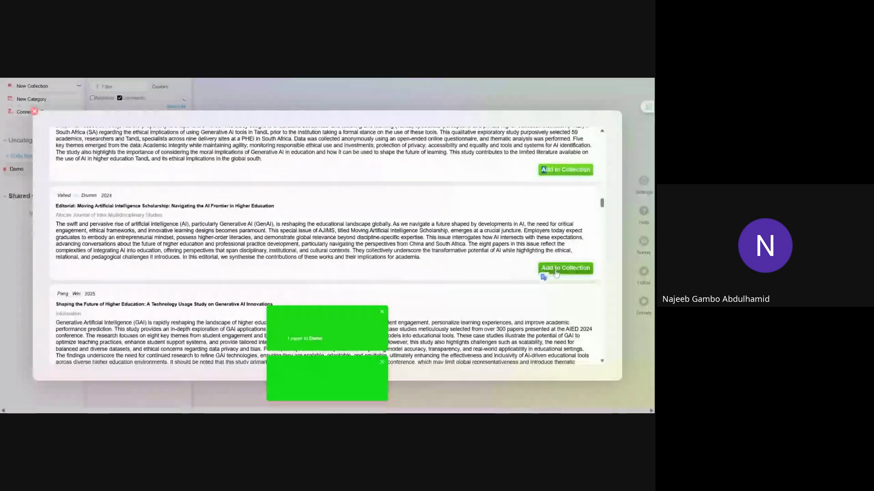
left_click(560, 270)
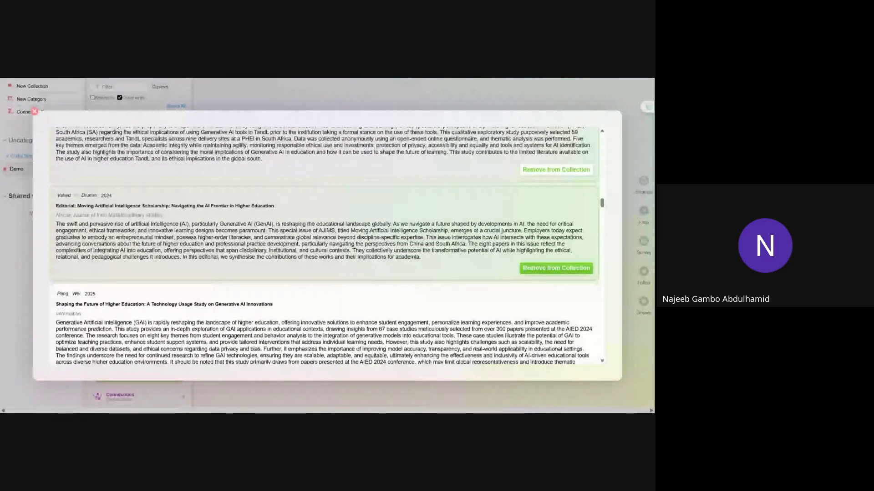
left_click(559, 268)
Add "Shaping the Future of Higher Education: A Technology Usage Study on Generative AI Innovations" to the Demo collection
scroll(560, 273, "down", 2)
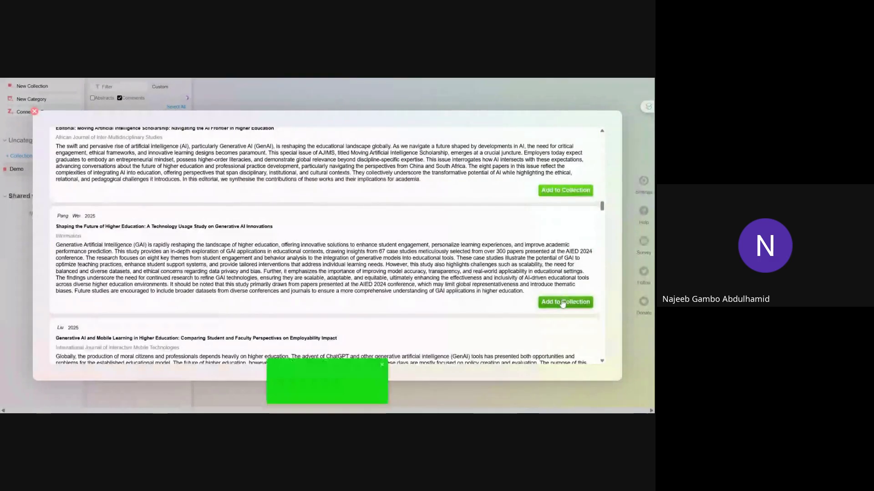
left_click(563, 302)
scroll(563, 302, "down", 3)
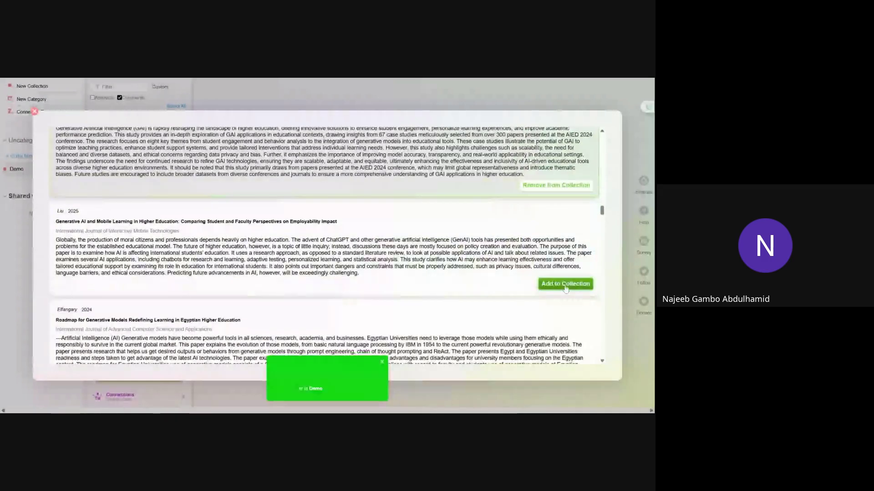
Add the Generative AI and Mobile Learning paper and the Egyptian roadmap for generative models paper to the Demo collection, and close the search results
left_click(566, 284)
scroll(564, 312, "down", 2)
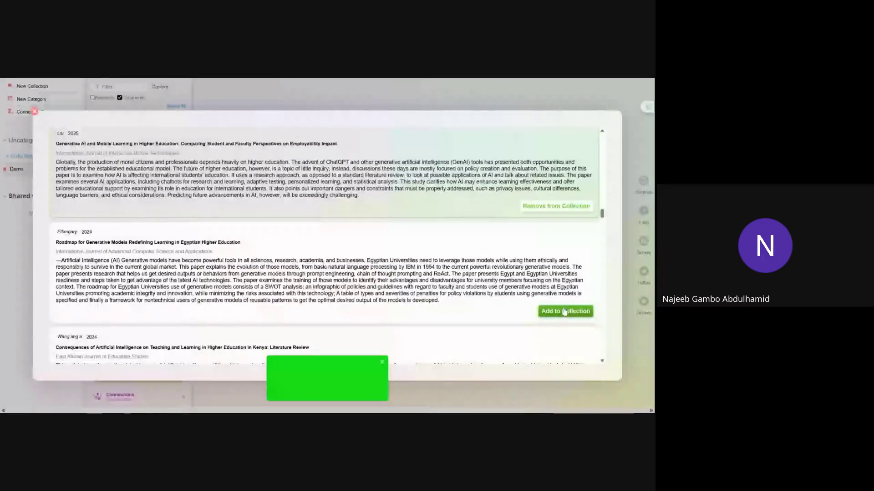
left_click(564, 312)
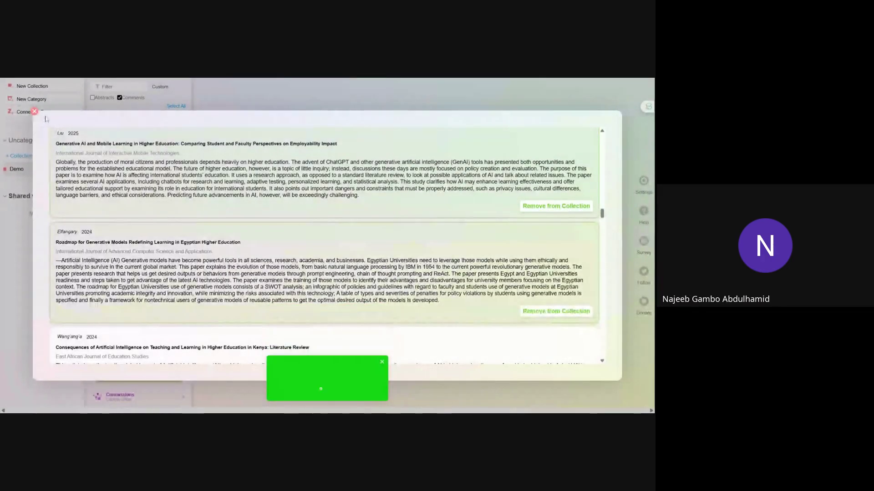
left_click(35, 111)
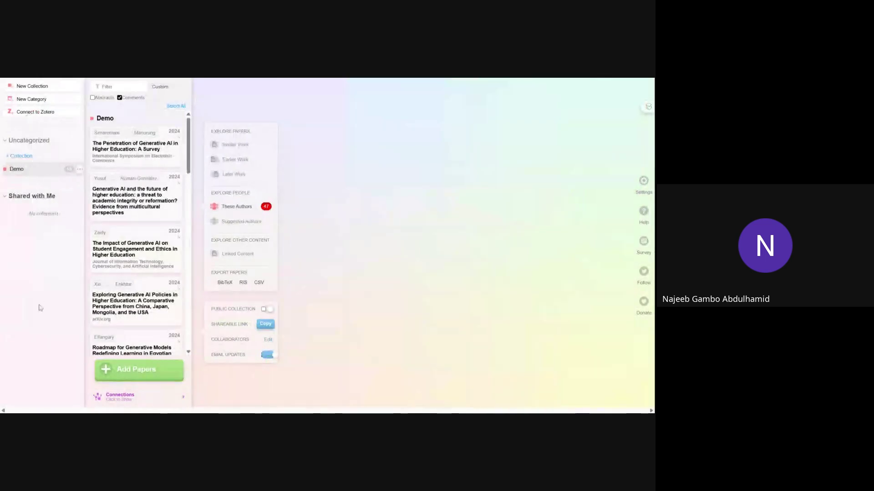
Look over the papers in the Demo collection and select all of them
scroll(128, 284, "down", 5)
scroll(128, 284, "down", 5)
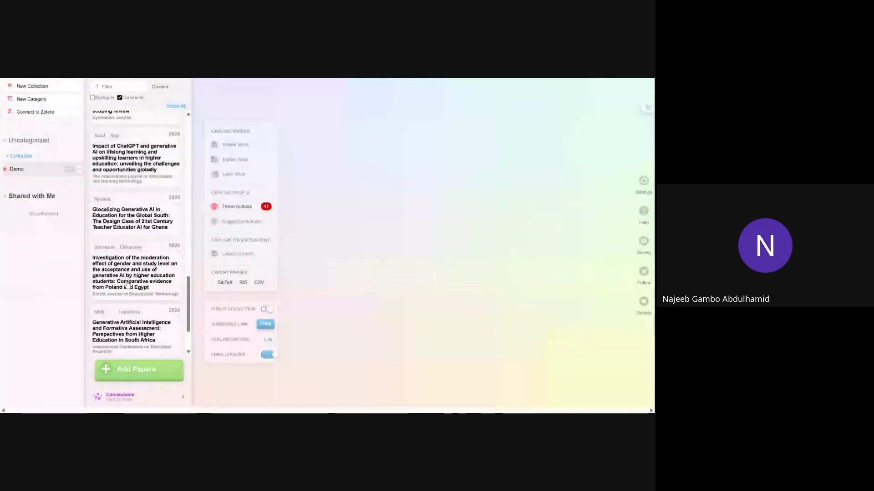
scroll(127, 285, "up", 8)
scroll(128, 285, "up", 5)
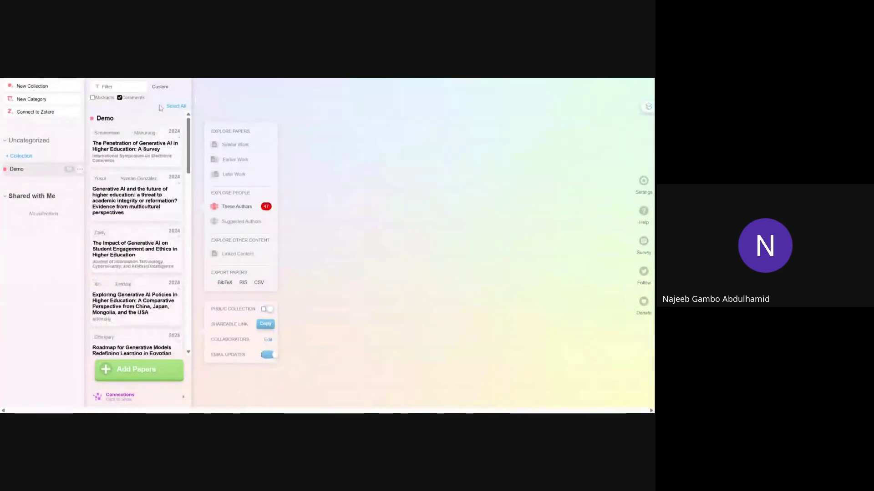
left_click(176, 107)
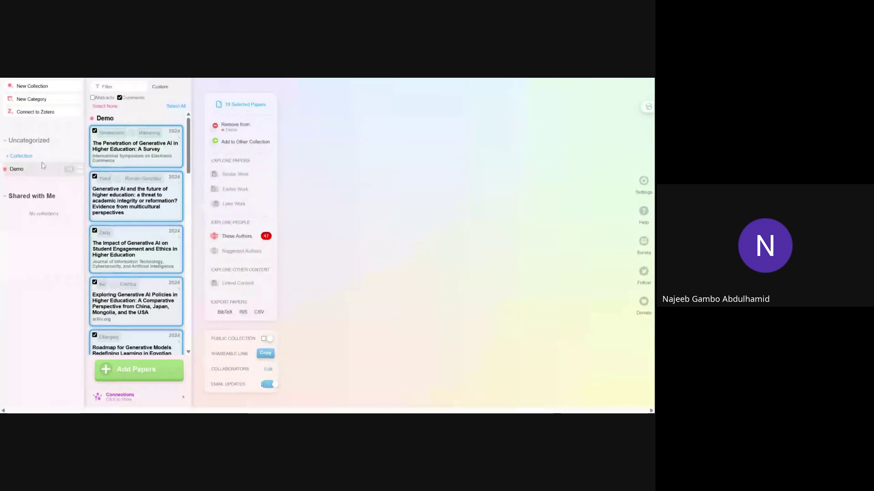
left_click(173, 108)
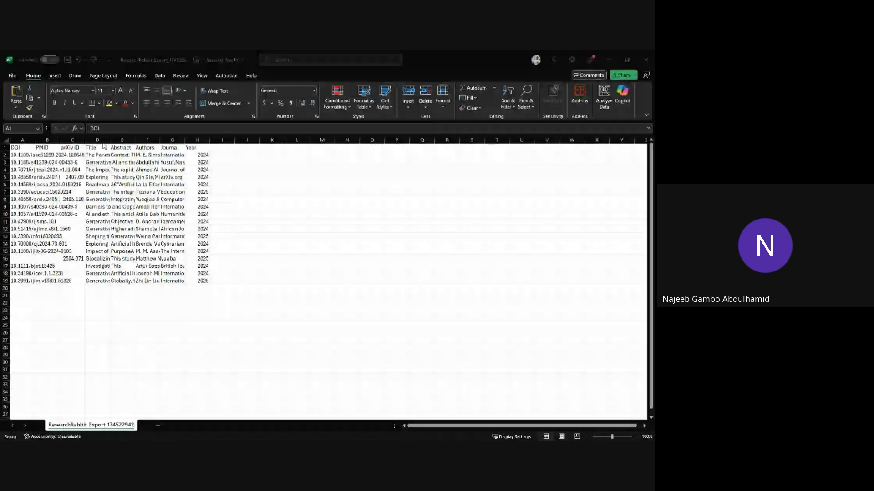
Widen the Title, Authors and Journal columns in the exported ResearchRabbit spreadsheet in Excel, look over its rows, and close the workbook
left_click_drag(109, 140, 428, 149)
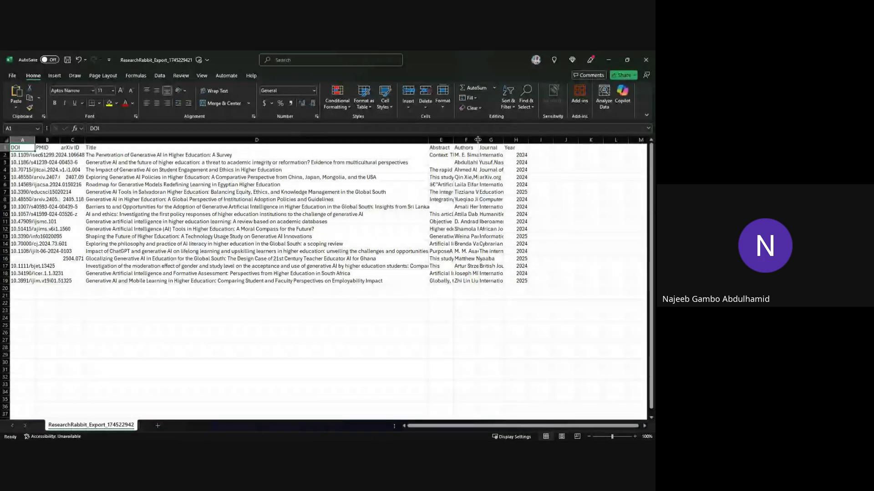
left_click_drag(478, 139, 628, 141)
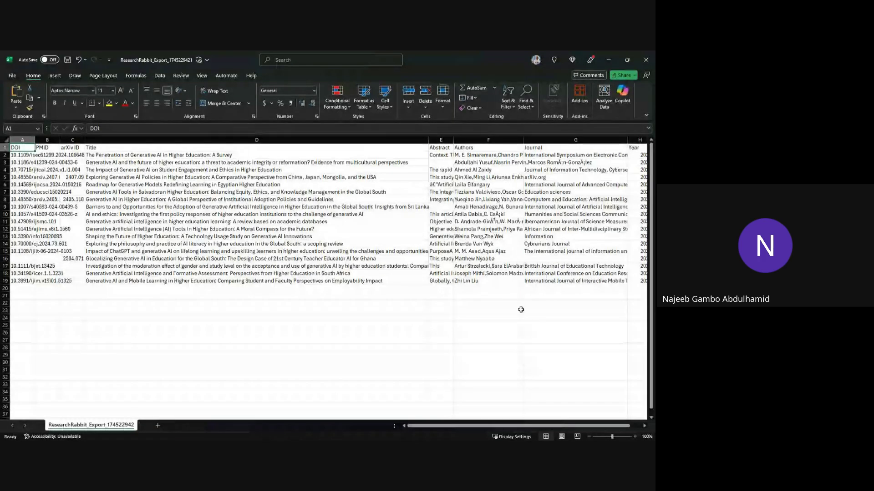
left_click_drag(508, 425, 520, 425)
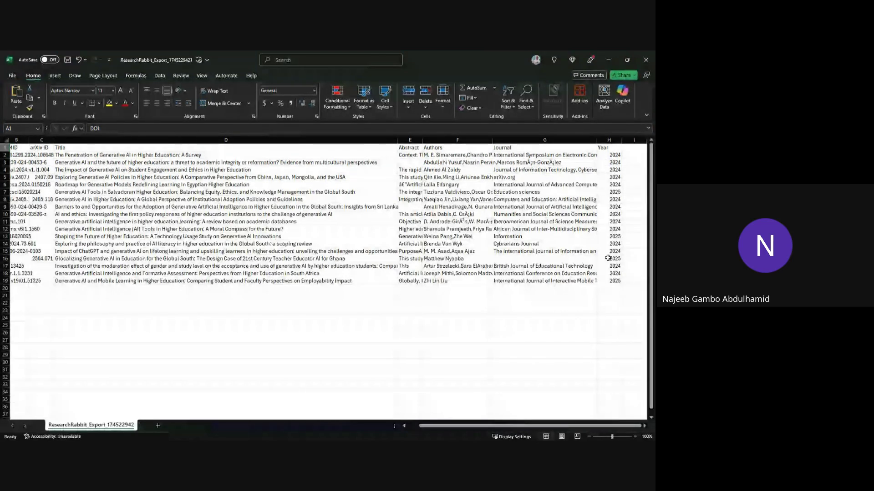
scroll(575, 227, "down", 1)
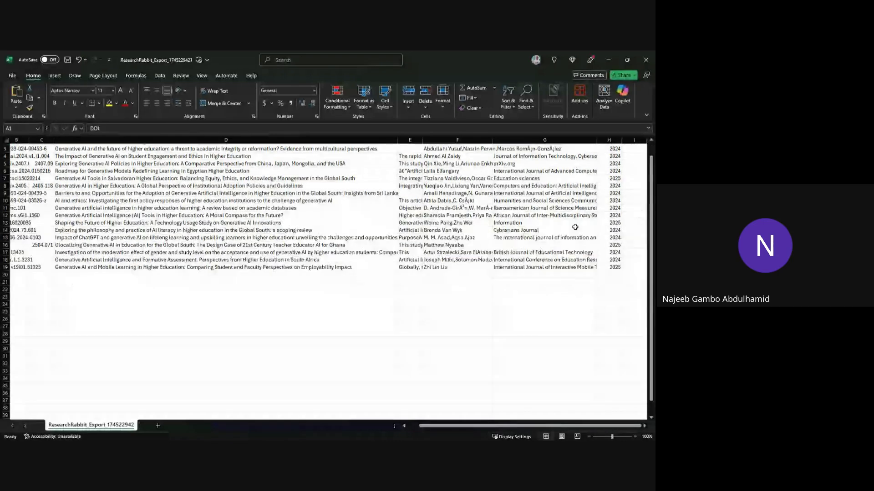
scroll(574, 227, "up", 1)
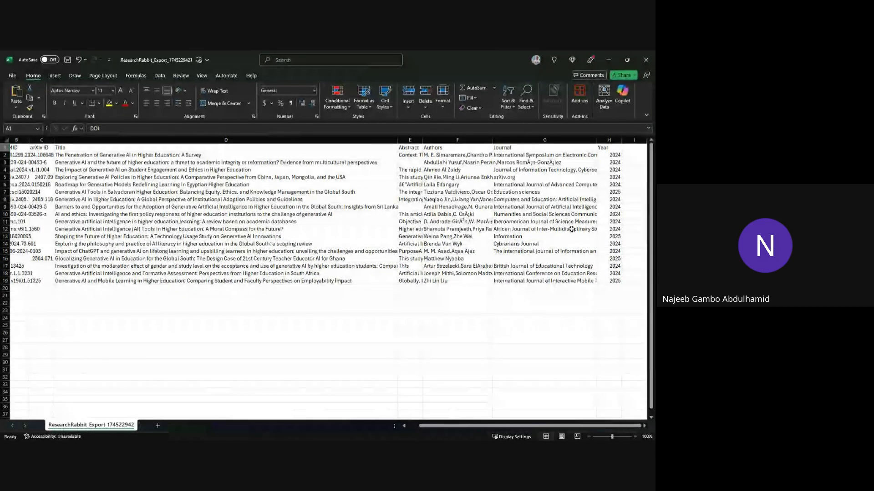
left_click(652, 60)
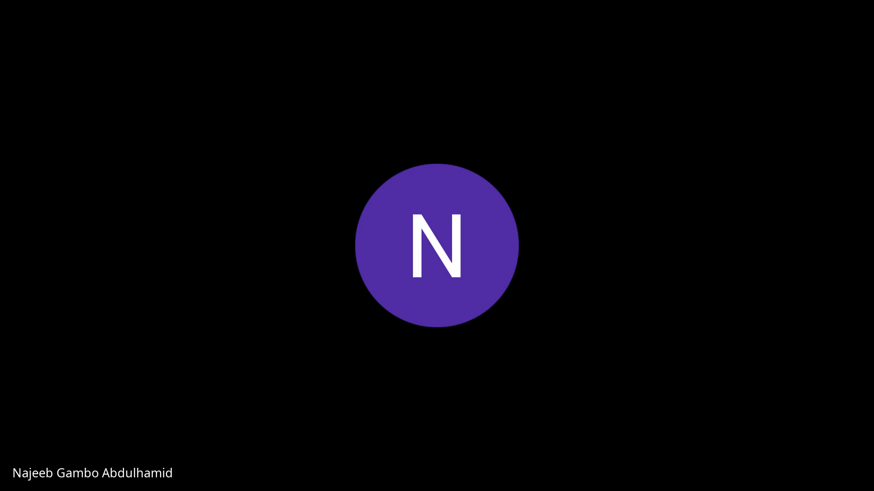
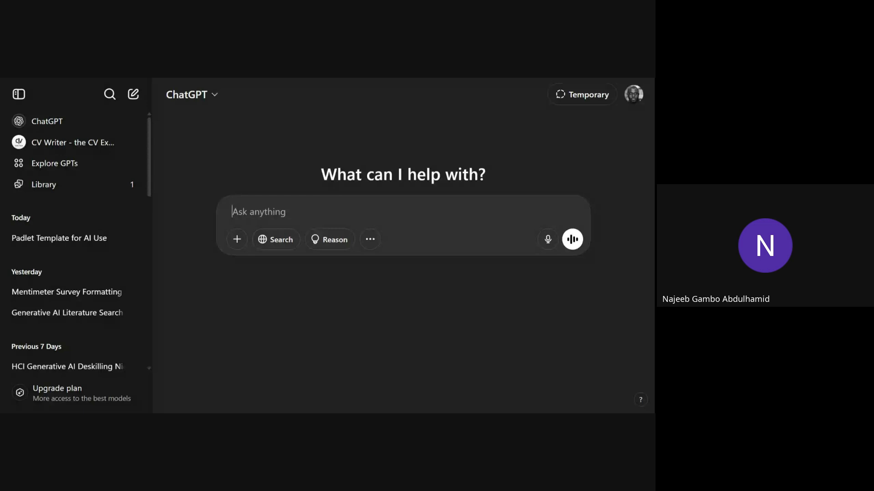
Submit the prepared prompt to ChatGPT asking for the four most critical themes for a CHI literature review on generative AI, deskilling and Global South higher education
key("ctrl+v")
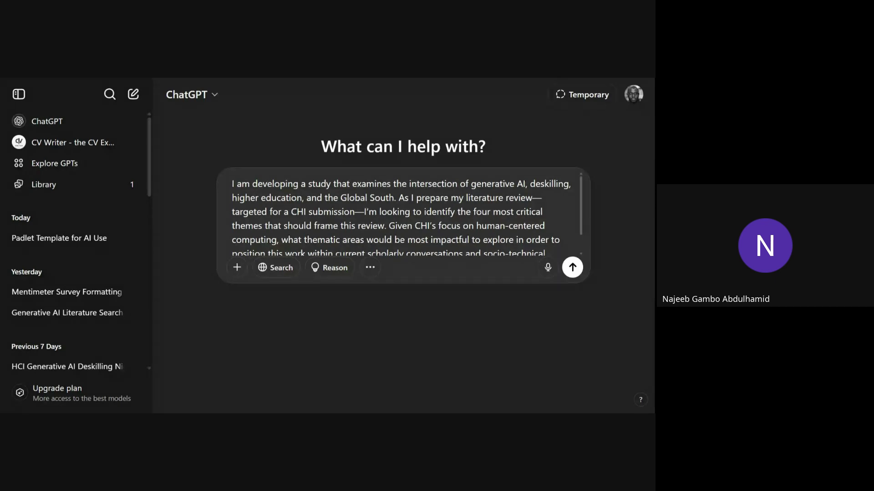
scroll(403, 214, "down", 1)
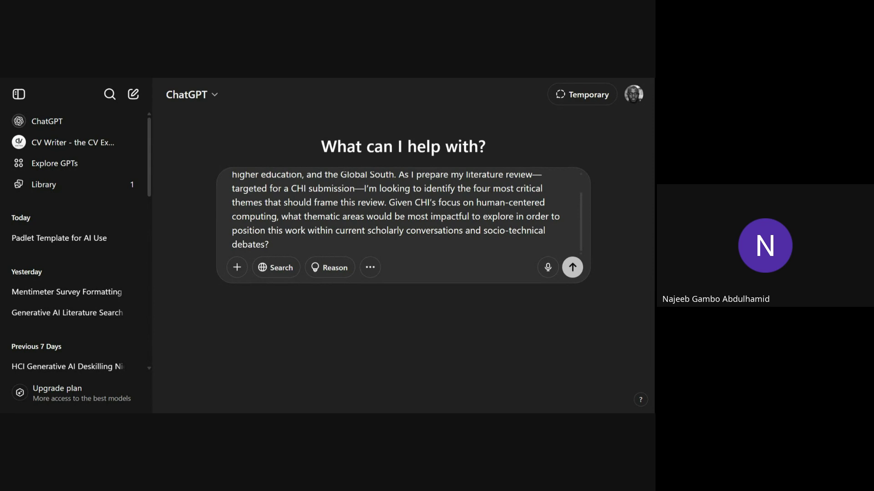
left_click(572, 267)
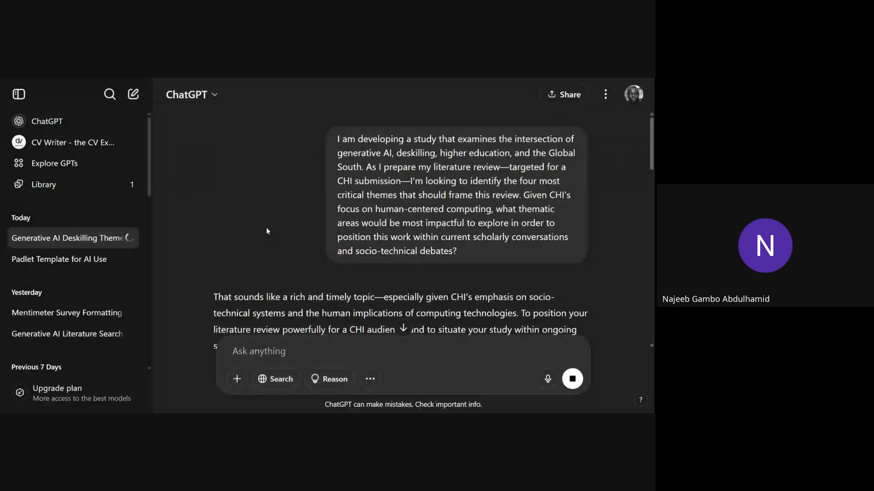
Read through the suggested literature review themes, checking each theme's rationale, key points and positioning, and return to the first theme
scroll(267, 228, "down", 3)
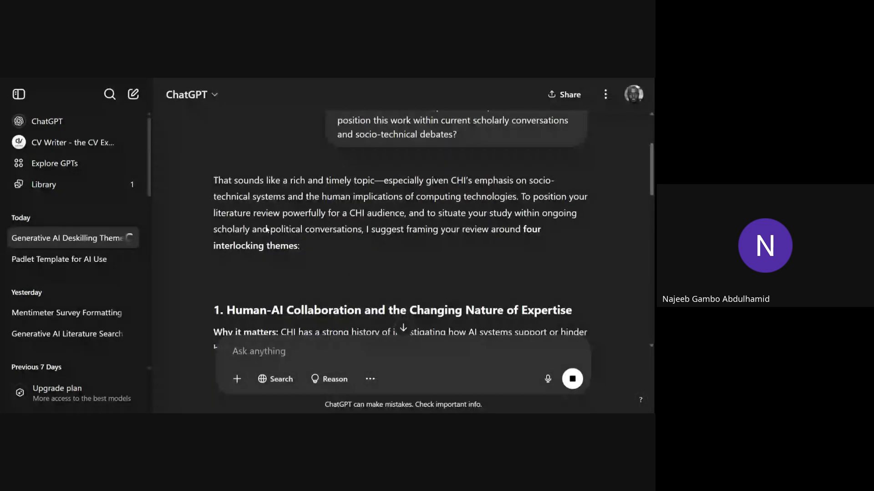
scroll(266, 229, "down", 2)
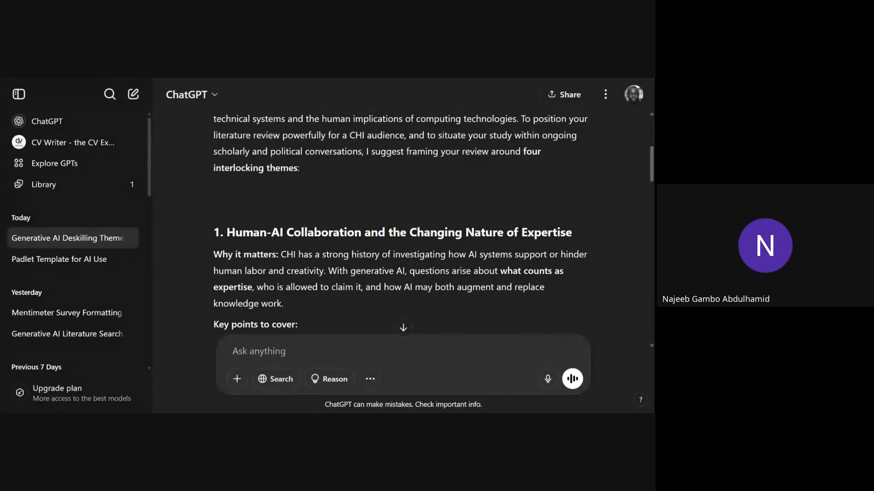
scroll(404, 223, "down", 2)
scroll(403, 223, "up", 1)
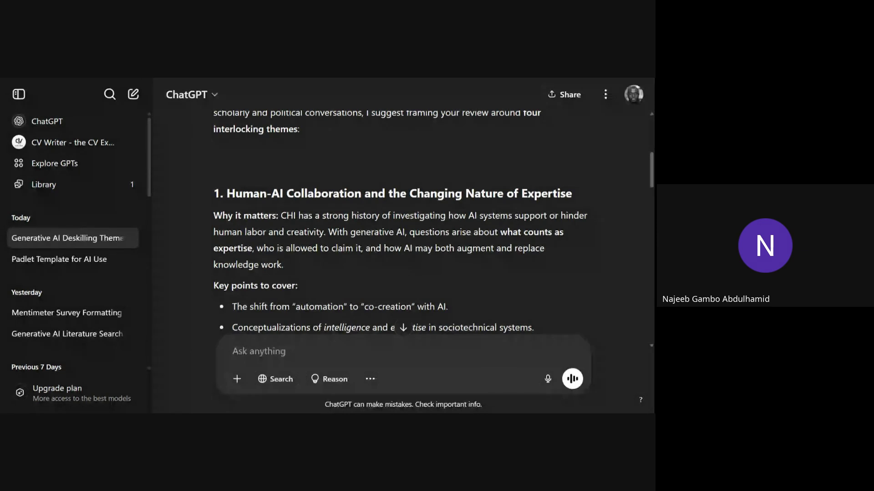
scroll(555, 268, "down", 5)
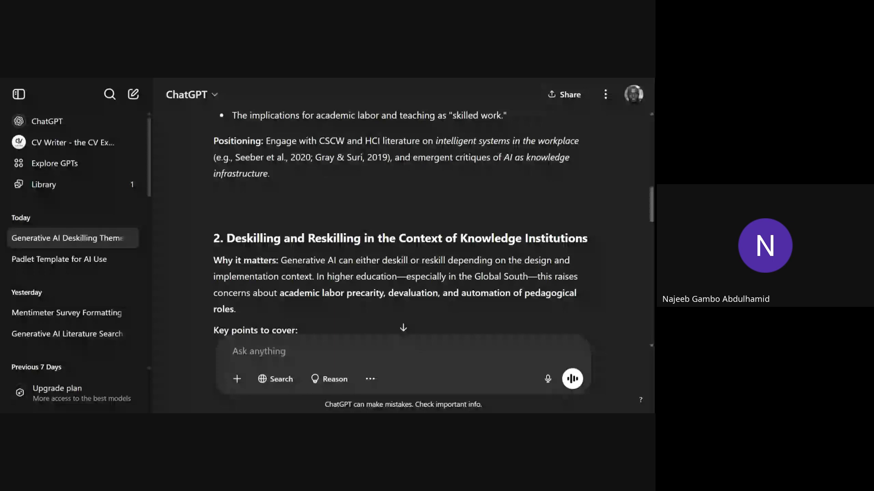
scroll(482, 259, "down", 4)
scroll(482, 259, "down", 2)
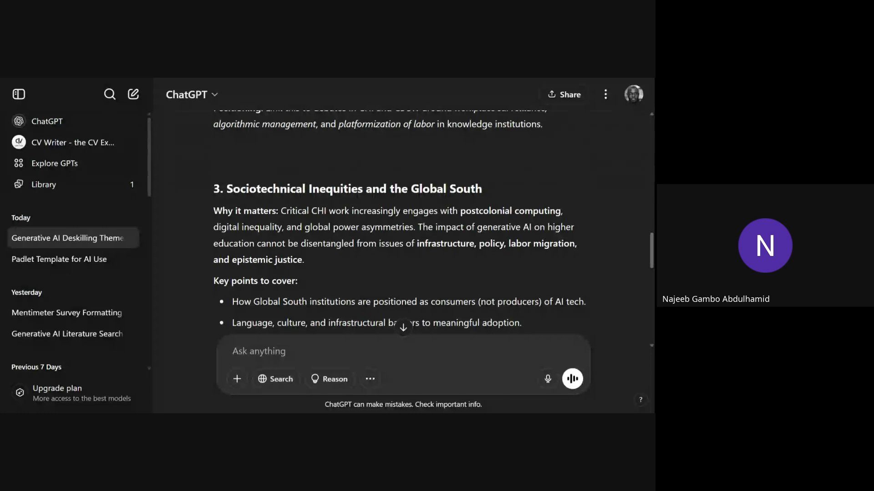
scroll(448, 251, "down", 5)
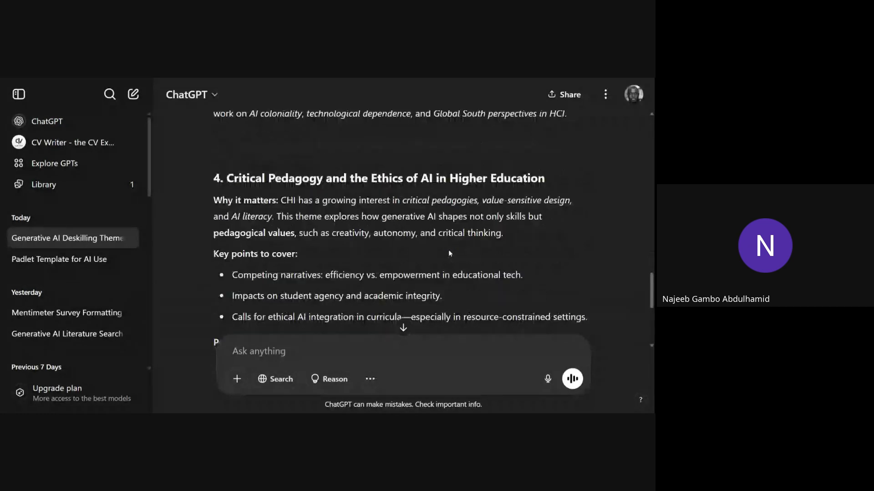
scroll(449, 253, "down", 1)
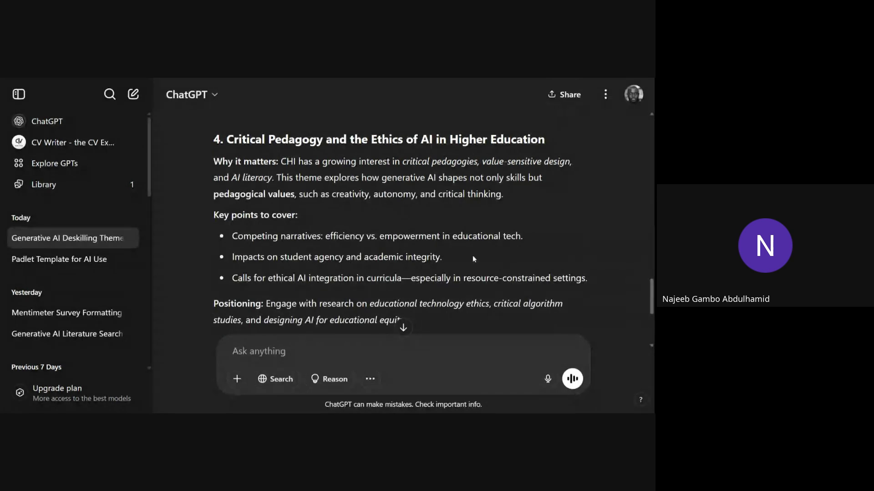
scroll(473, 257, "up", 1)
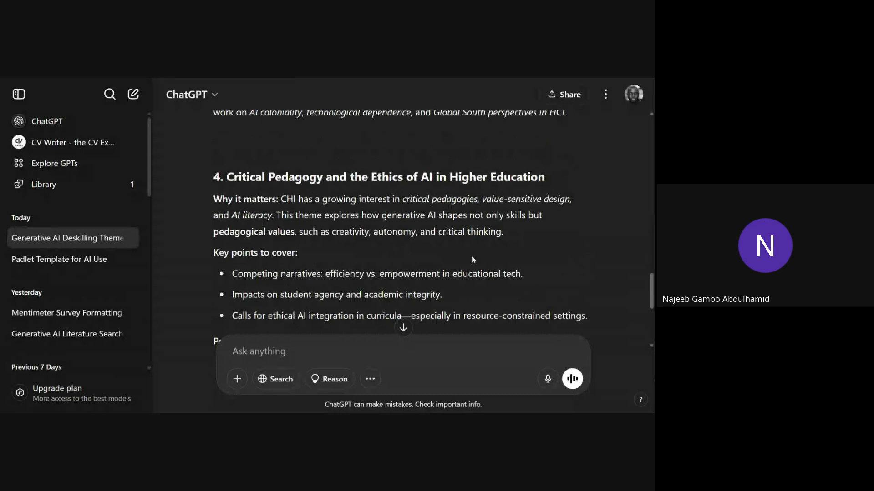
scroll(472, 260, "up", 10)
scroll(471, 256, "up", 8)
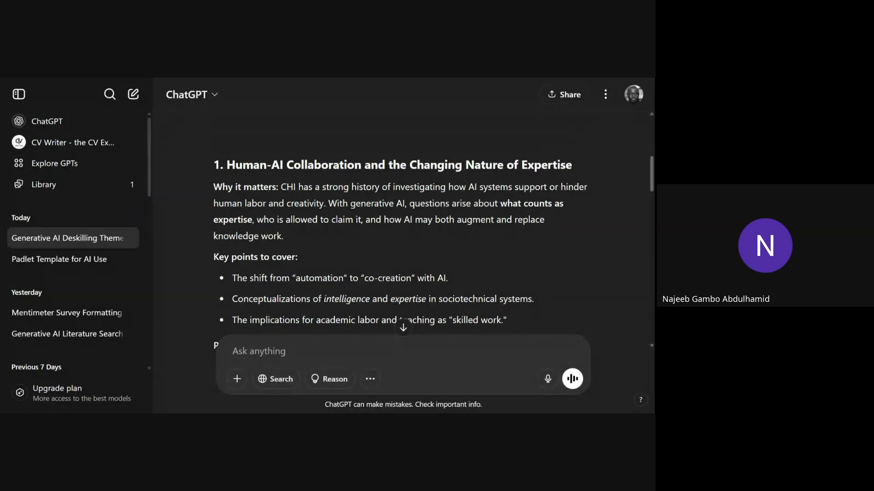
scroll(454, 229, "down", 2)
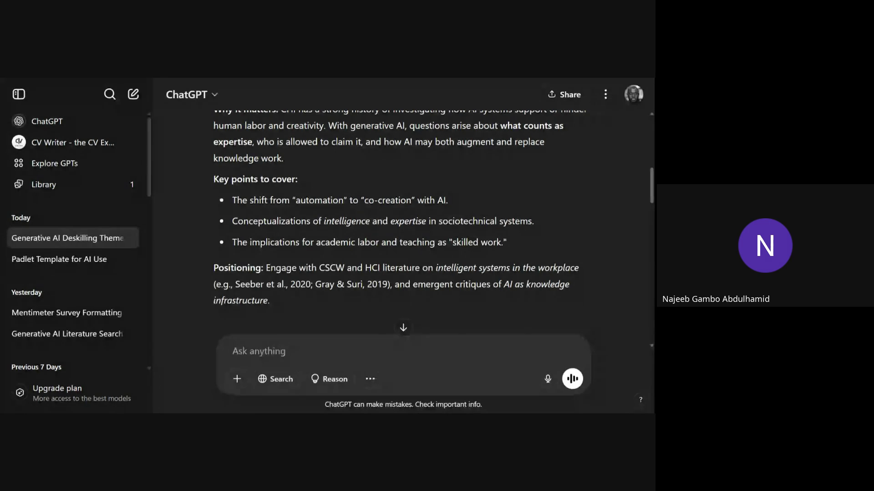
Ask ChatGPT "WHAT OTHER ALternatives themes can i also explore"
type("WHA")
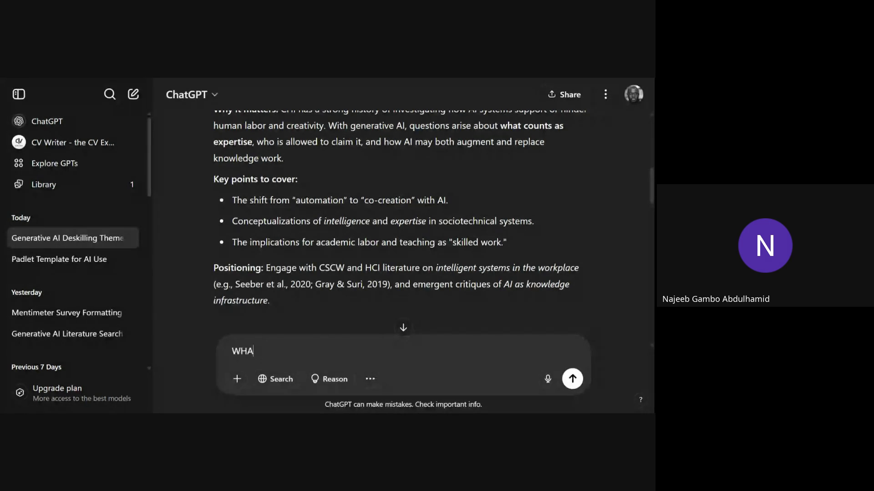
type("T OTHER ALternatives ")
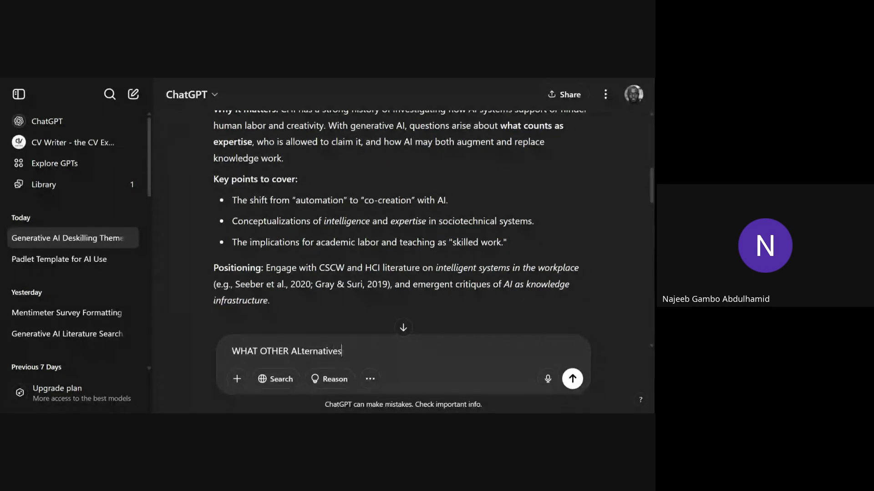
type("themes can i also explore")
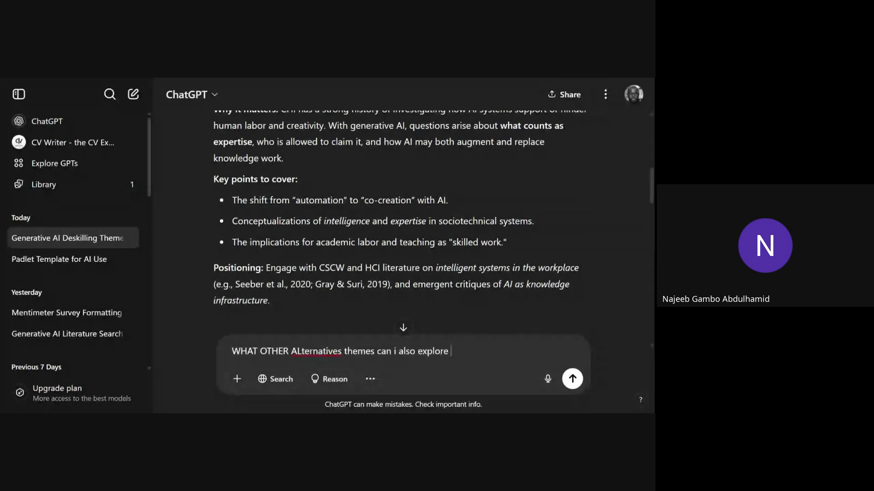
key("Return")
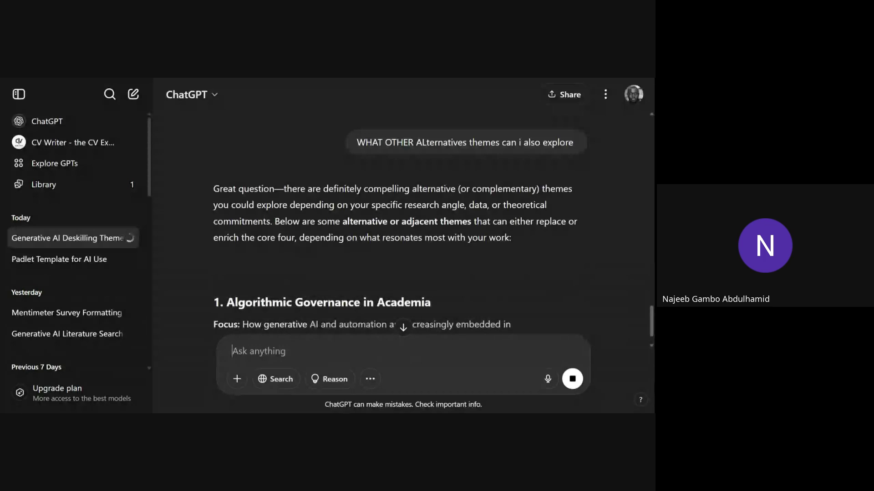
Read through the alternative themes in the answer, checking each one's focus and why it matters, through to the closing question on research framing
scroll(386, 299, "down", 1)
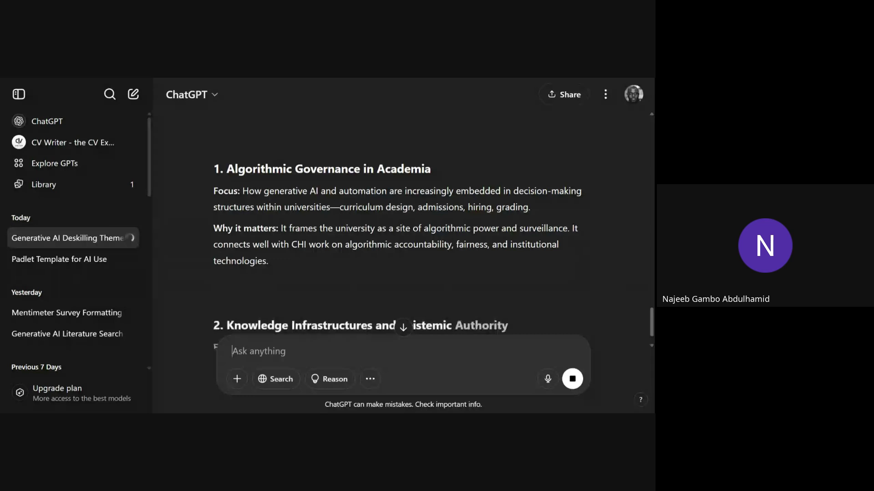
scroll(403, 227, "down", 2)
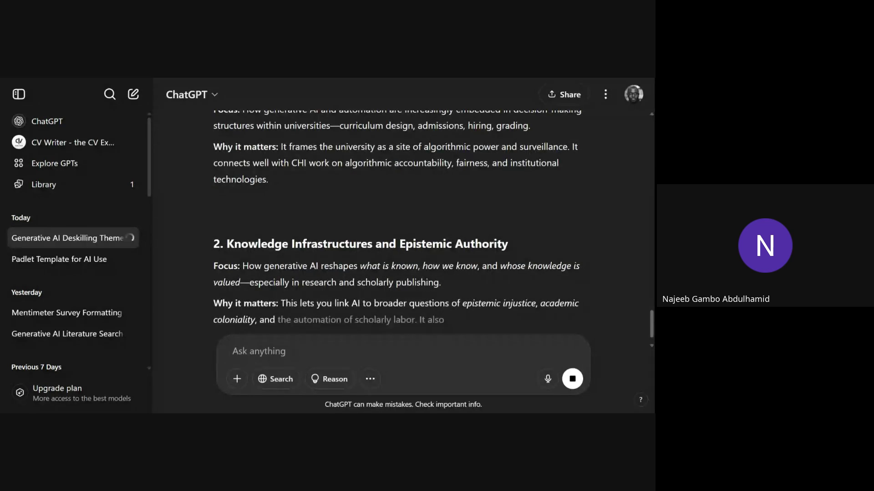
scroll(403, 227, "down", 3)
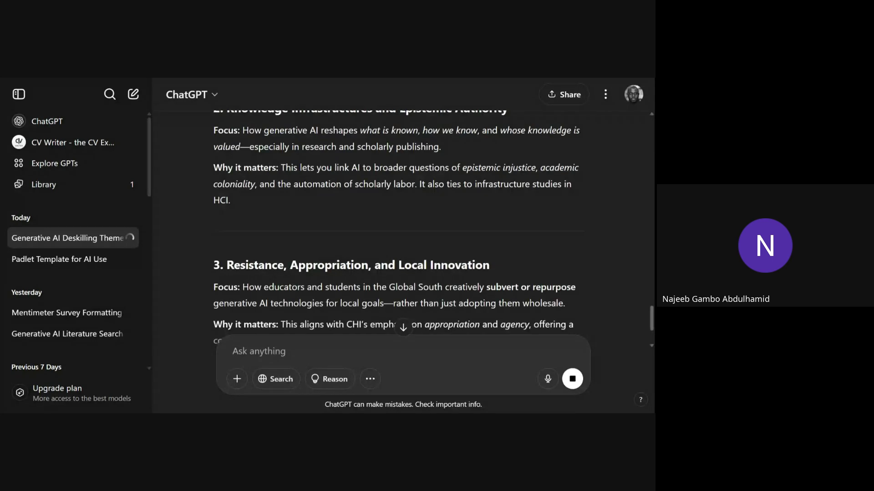
scroll(386, 248, "down", 3)
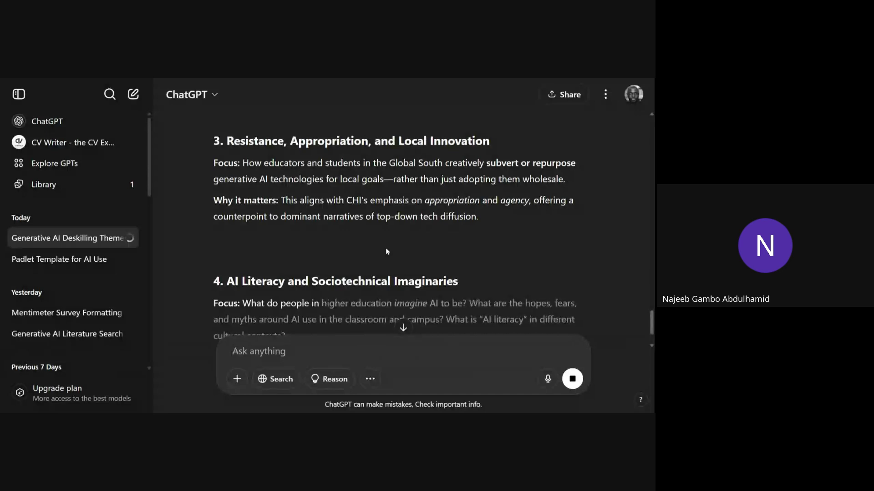
scroll(386, 251, "down", 3)
scroll(386, 252, "down", 2)
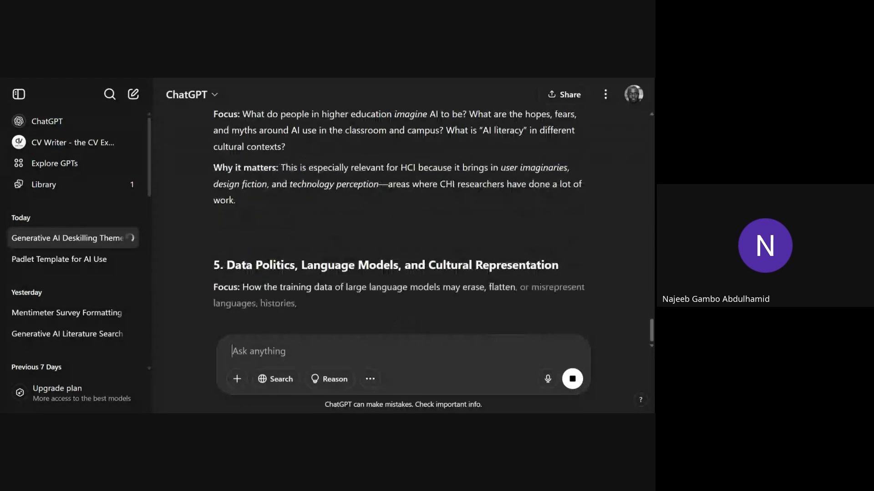
scroll(386, 251, "down", 1)
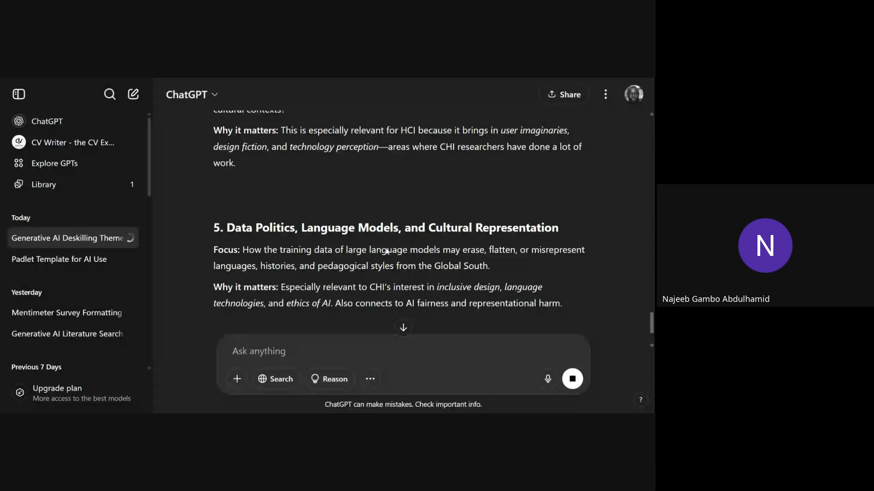
scroll(386, 251, "down", 3)
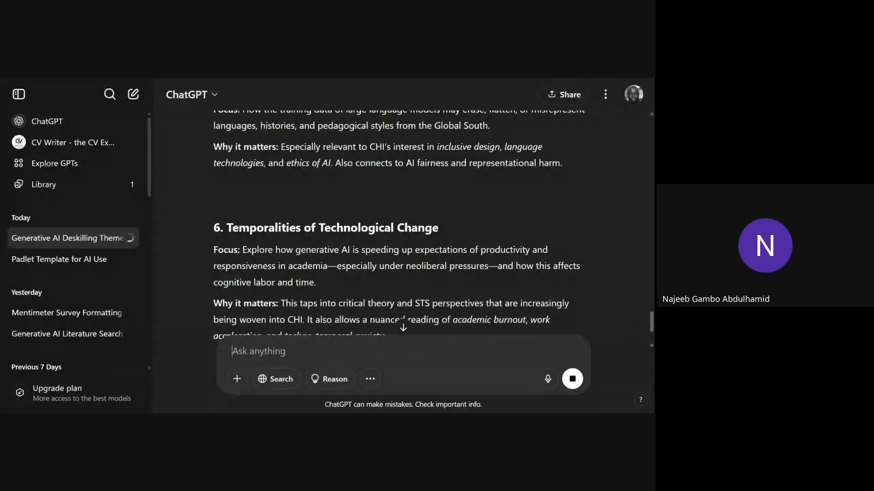
scroll(430, 271, "down", 5)
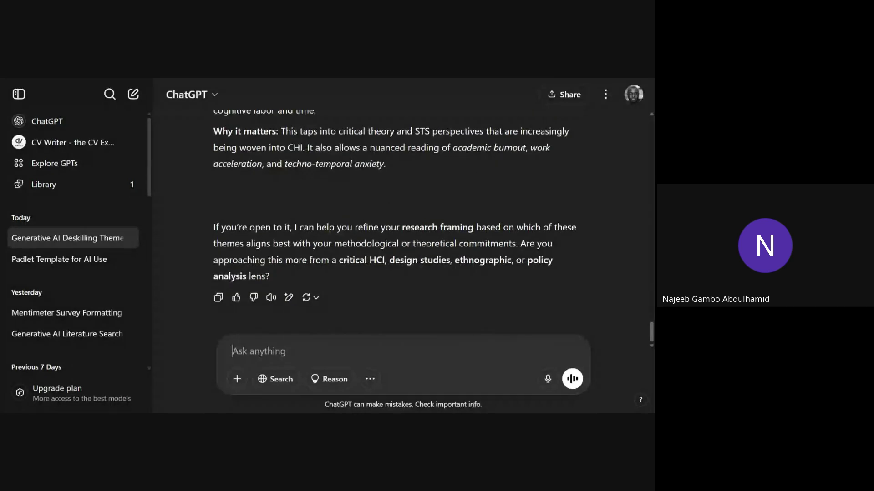
Go back to the first of the four original themes and copy its title, "Human-AI Collaboration and the Changing Nature of Expertise"
scroll(430, 271, "up", 15)
scroll(437, 271, "up", 20)
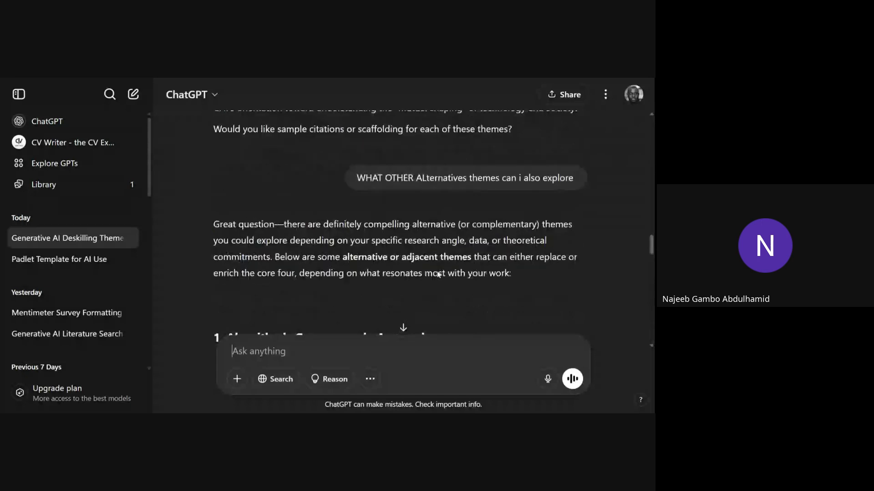
scroll(438, 273, "up", 10)
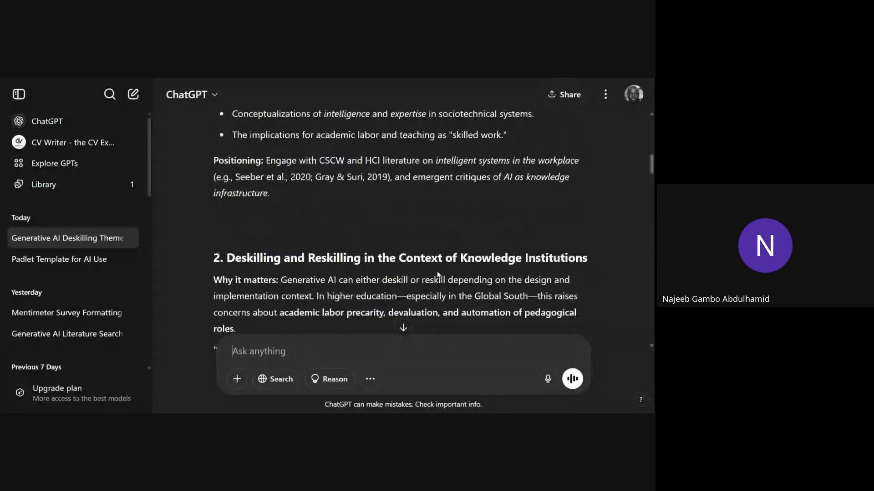
scroll(437, 271, "up", 3)
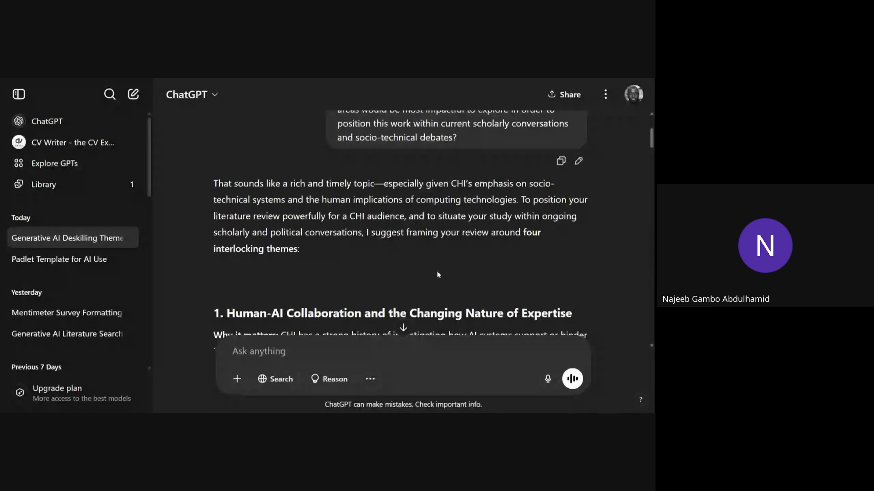
scroll(437, 271, "down", 2)
scroll(439, 273, "down", 1)
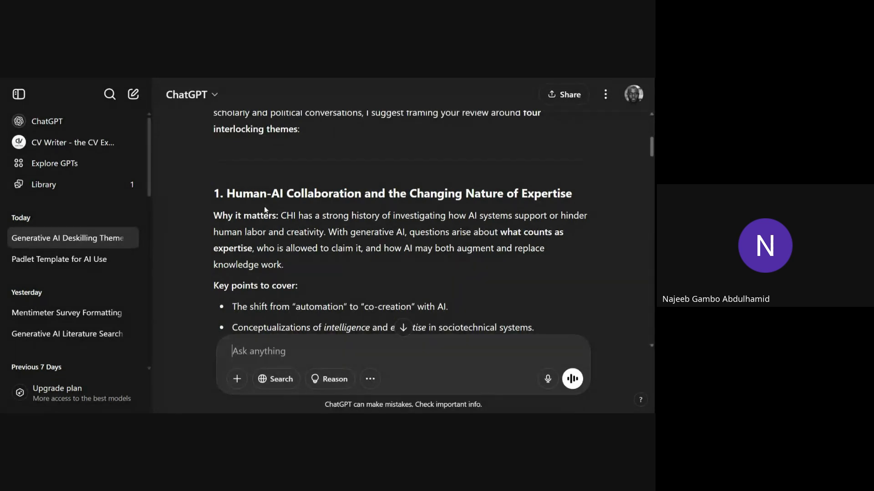
left_click_drag(227, 193, 575, 202)
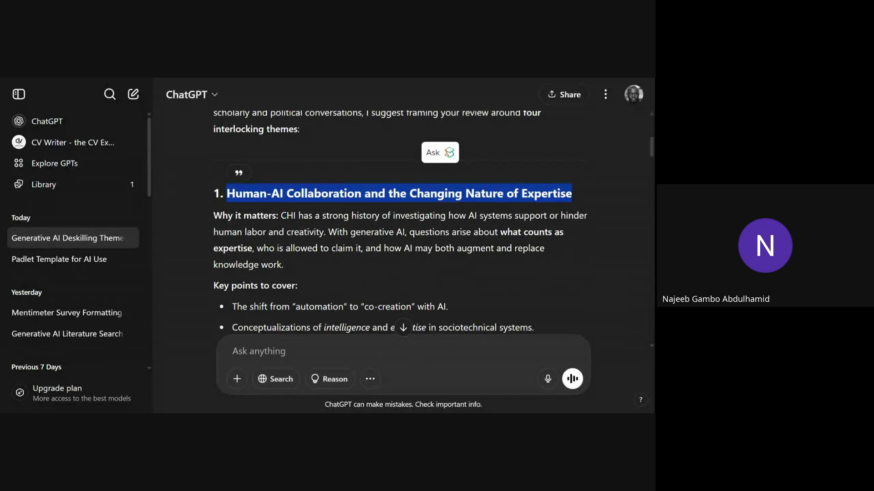
key("alt+Tab")
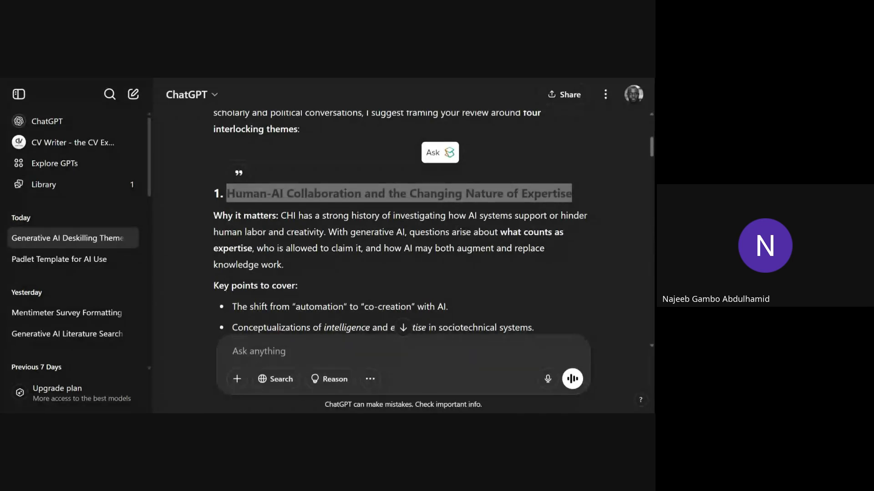
Submit a prompt asking for real, citable, seminal and recent peer-reviewed papers on the first theme in higher education for a CHI-level literature review, without hallucinations
scroll(472, 244, "down", 5)
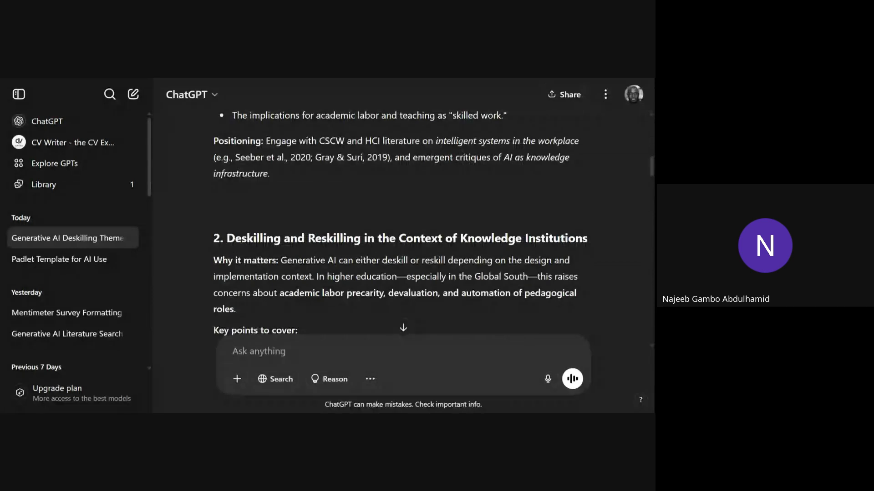
type("Let’s now focus on the first theme:Human-AI Collaboration and the Changing Nature of Expertise . I’m looking to identify seminal and recent peer-reviewed papers that critically engage with this topic, especially within the context of higher education. Please recommend key readings that are real, citable, and relevant for a CHI-level literature review. No hallucinations, please—accuracy matters.")
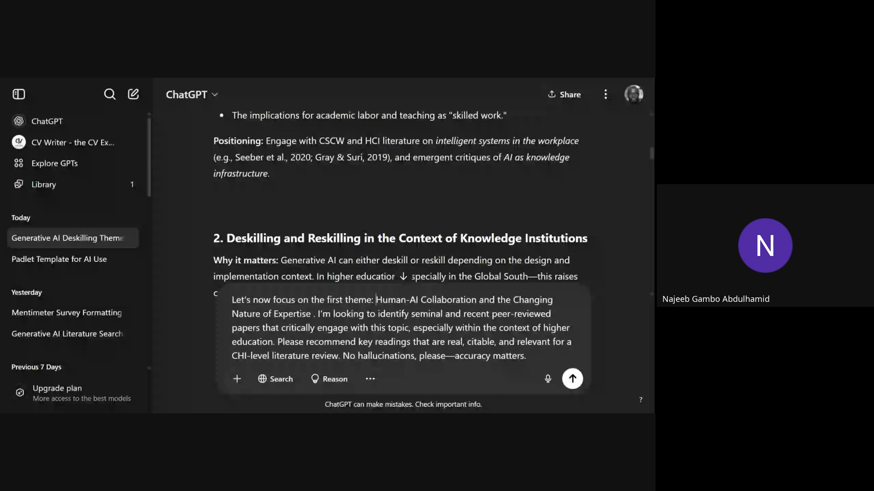
left_click(575, 377)
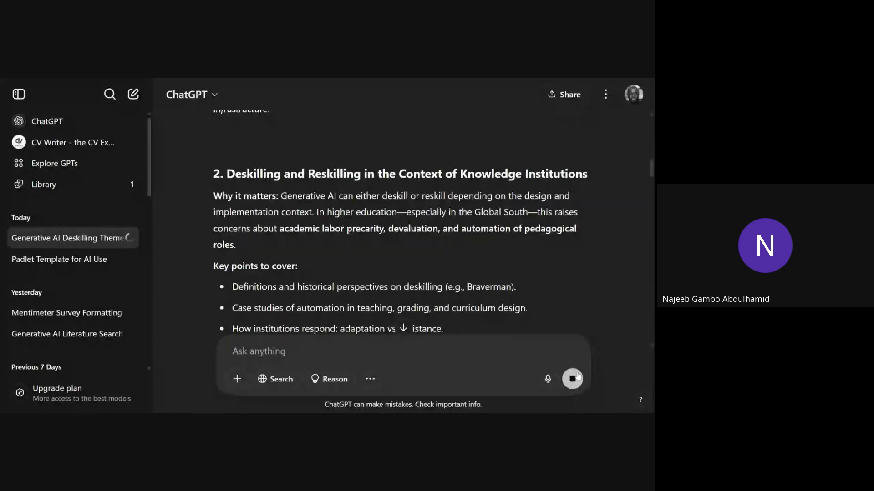
Look back at the original prompt and its answer, and highlight the title of the first theme, "Human-AI Collaboration and the Changing Nature of Expertise"
scroll(501, 228, "up", 7)
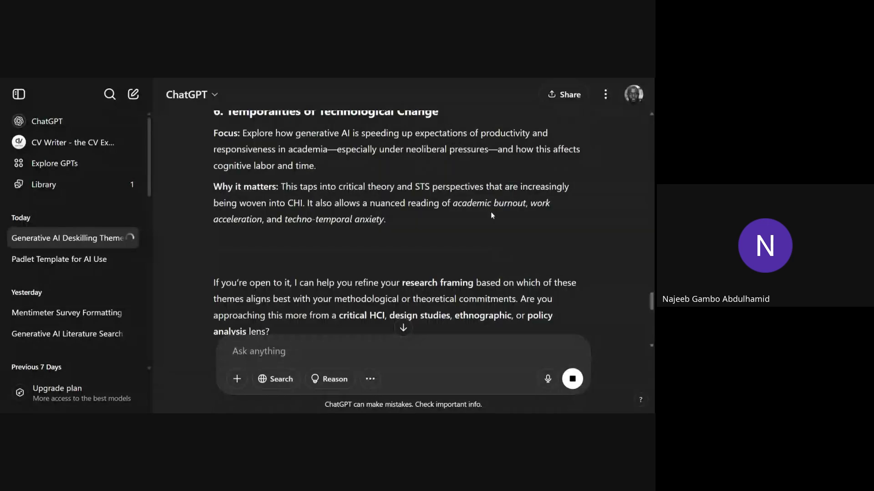
scroll(492, 215, "up", 5)
scroll(404, 218, "up", 5)
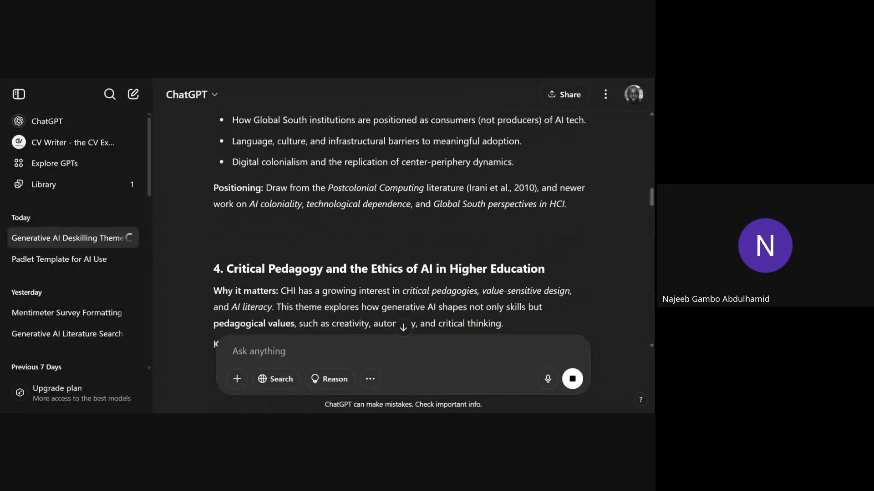
scroll(490, 211, "up", 5)
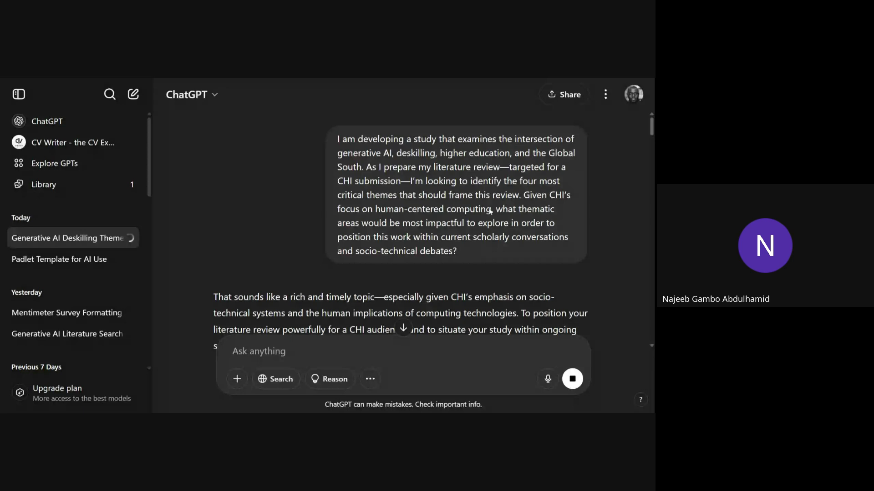
scroll(490, 211, "down", 2)
scroll(490, 211, "down", 2)
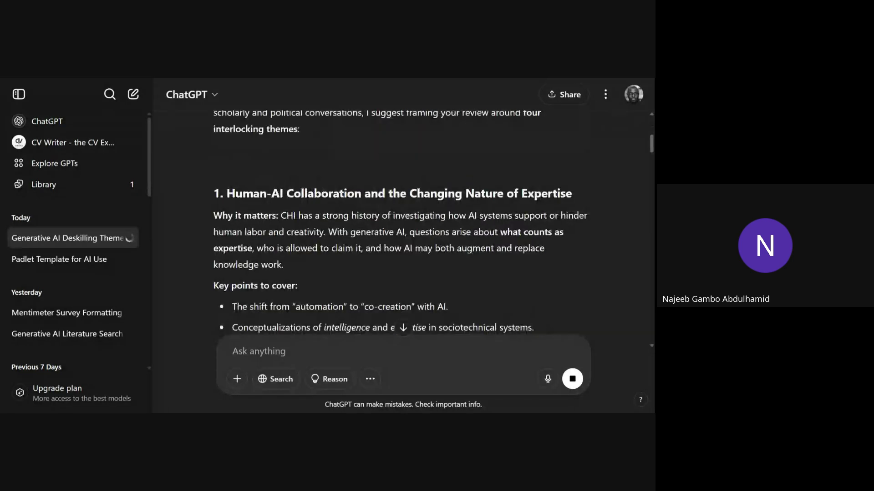
left_click_drag(227, 194, 597, 197)
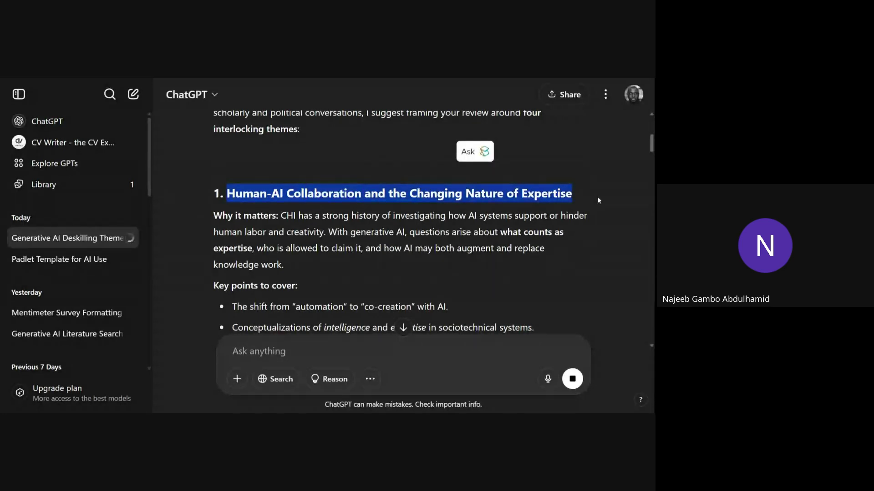
Return to the request for readings and read through the recommended papers, checking each paper's title, summary and source
scroll(455, 250, "down", 5)
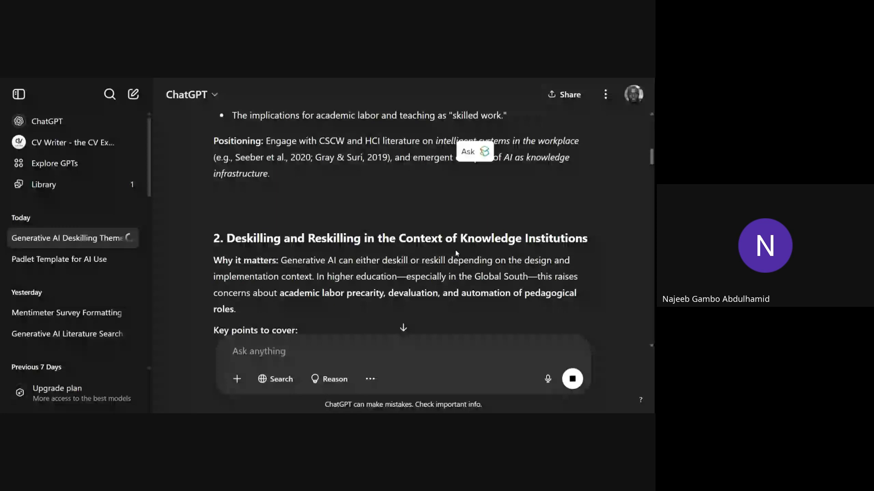
scroll(455, 249, "down", 10)
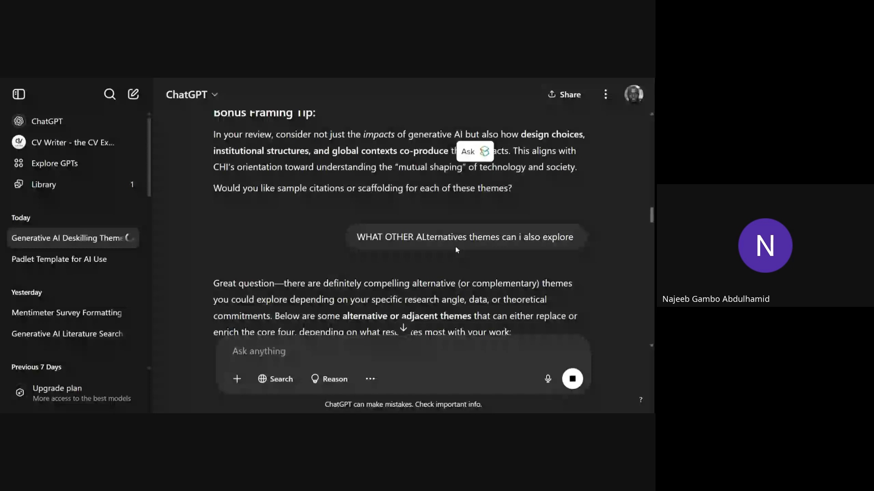
scroll(455, 246, "down", 10)
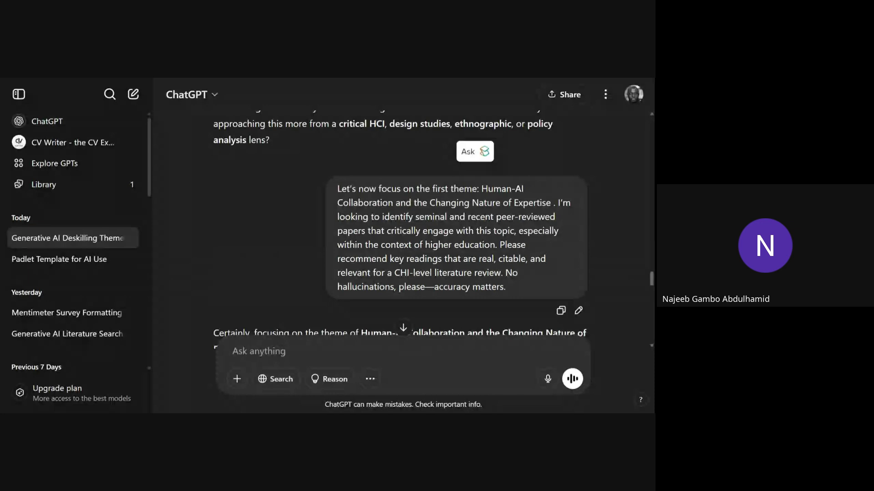
scroll(400, 223, "down", 3)
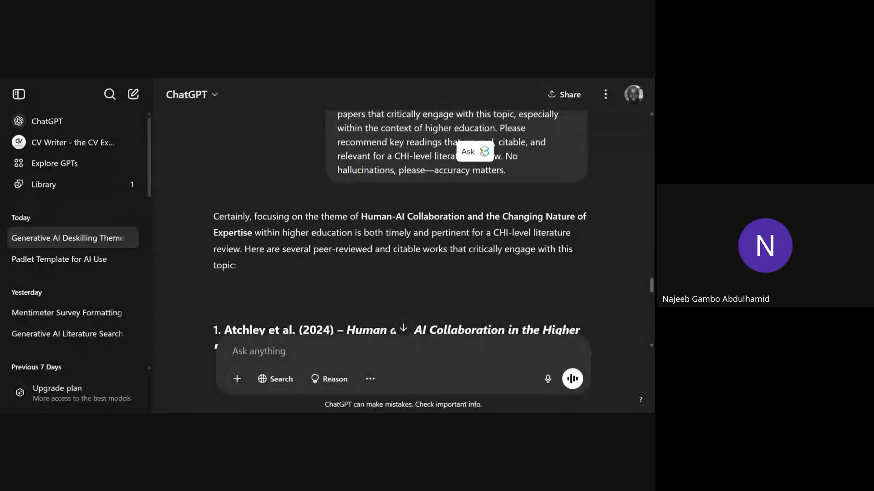
scroll(242, 266, "down", 3)
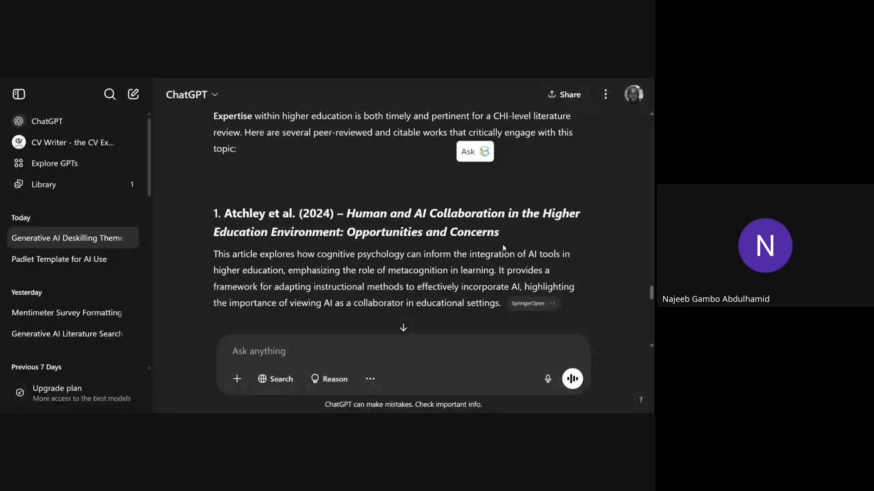
scroll(579, 258, "down", 3)
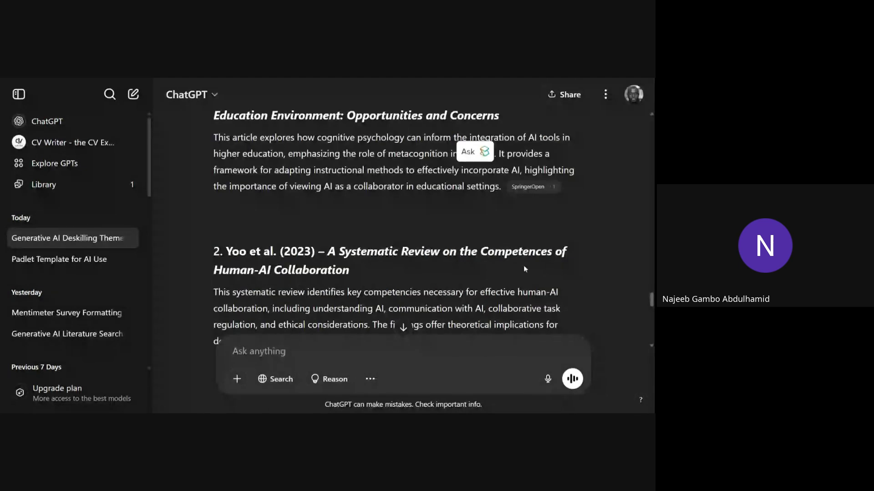
scroll(523, 269, "down", 5)
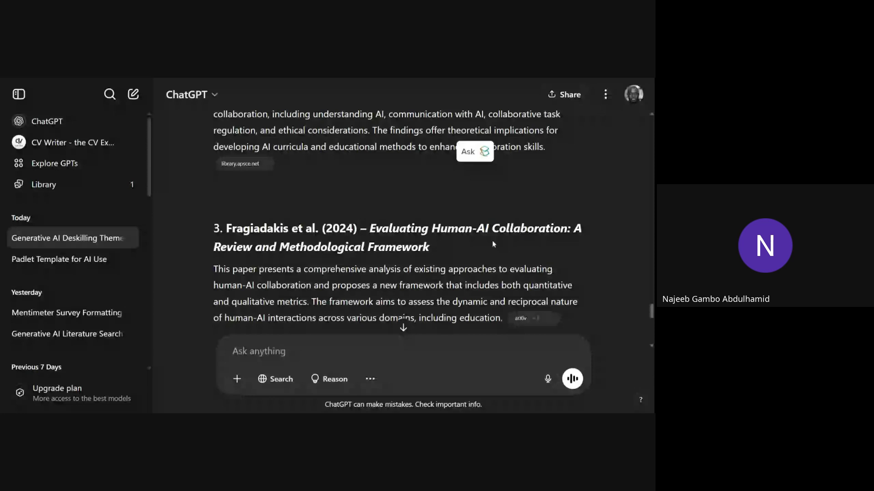
scroll(493, 245, "down", 4)
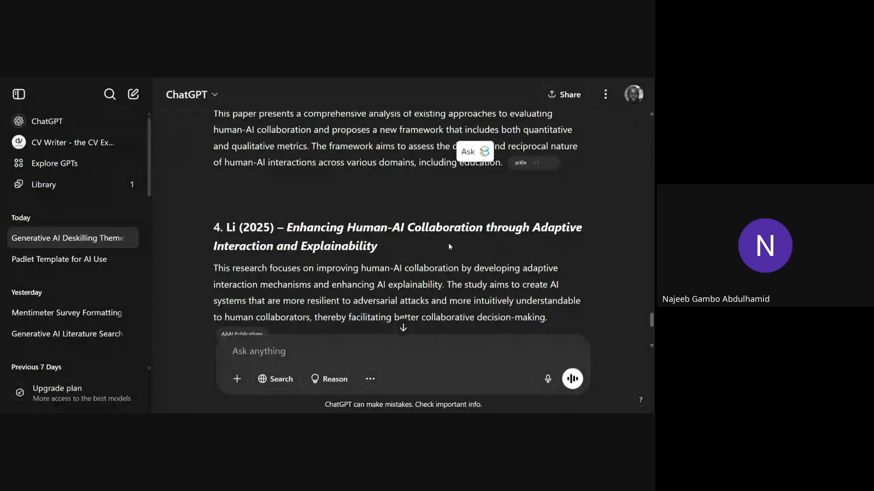
scroll(470, 250, "down", 2)
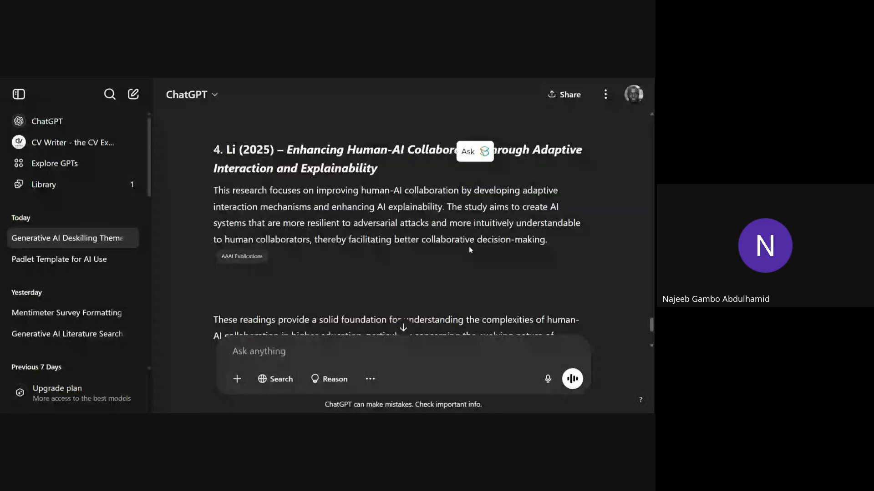
Submit a follow-up prompt asking for more papers: "can i have more papers, pls?"
scroll(469, 249, "up", 1)
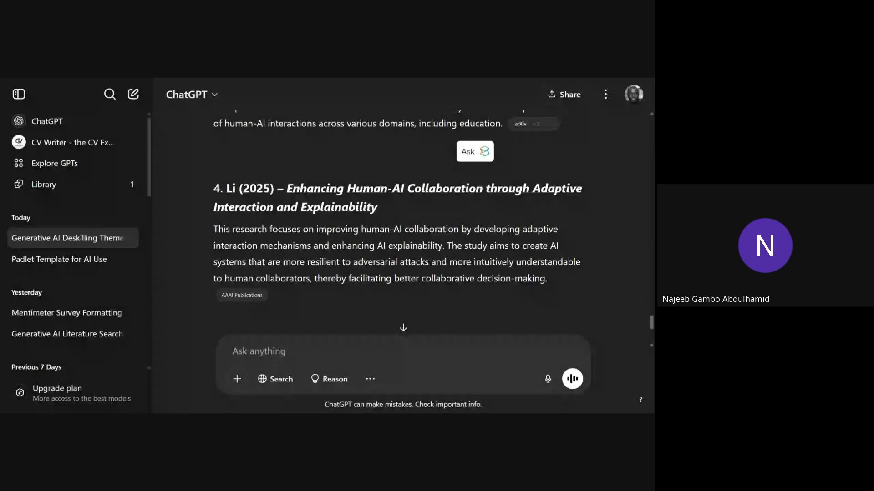
scroll(403, 218, "down", 5)
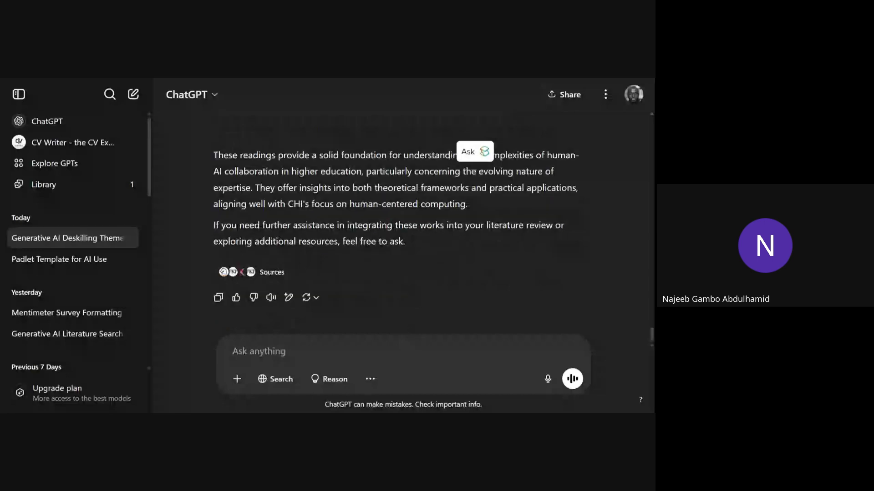
type("c")
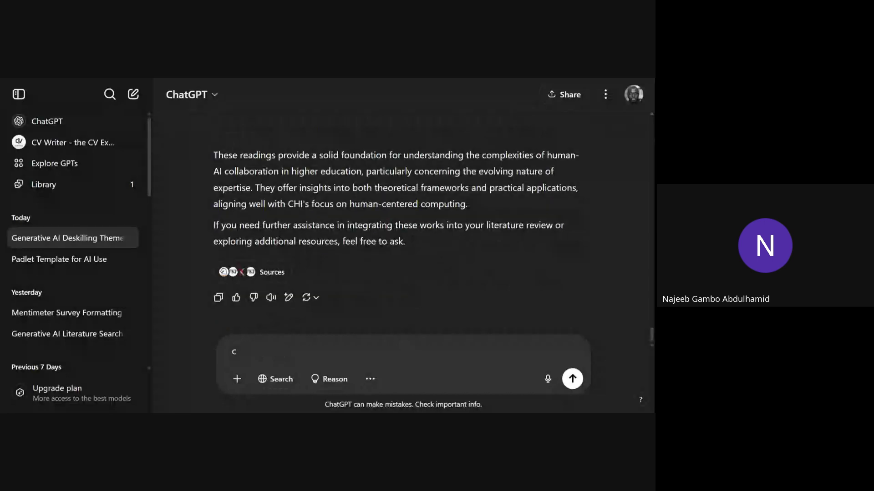
type("an i hav")
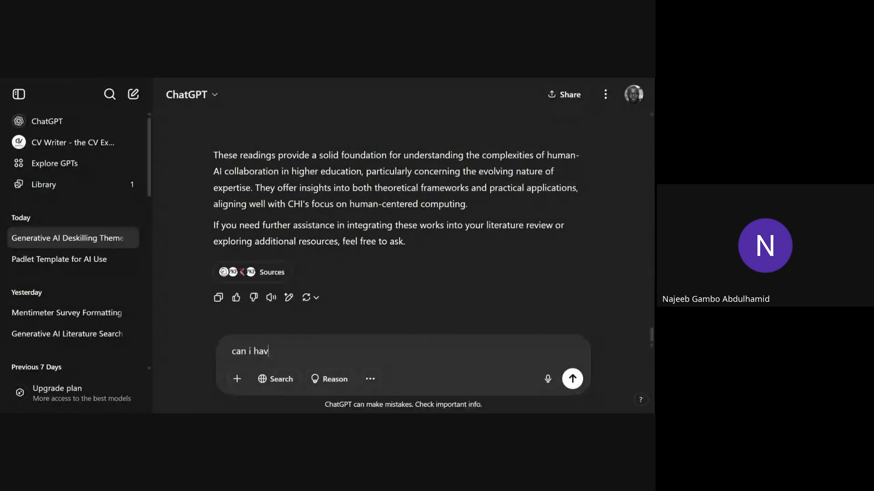
type("e more papers ")
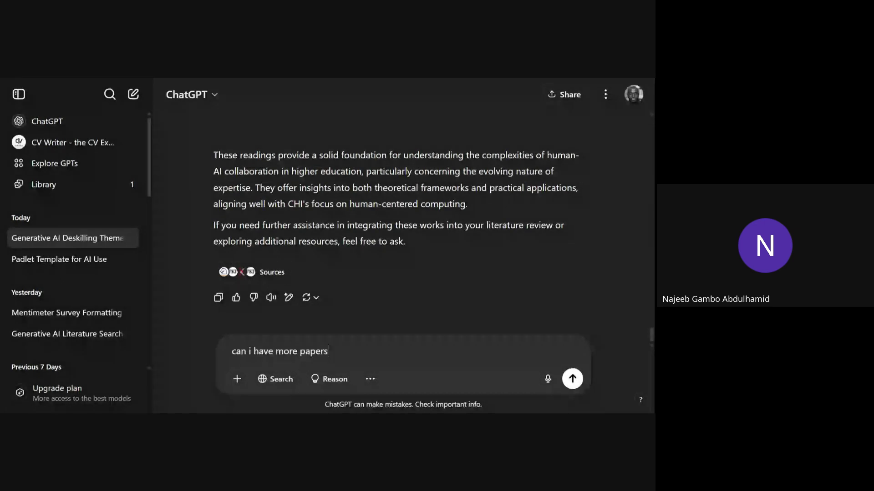
type(", pls?")
key("Return")
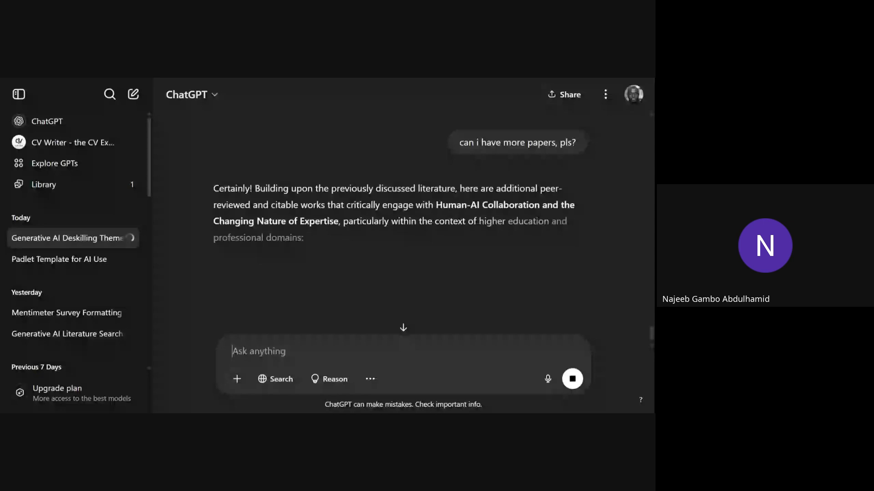
Skim the start of the new answer, go back to the first set of recommended readings and check the first paper's SpringerOpen source
scroll(376, 231, "down", 2)
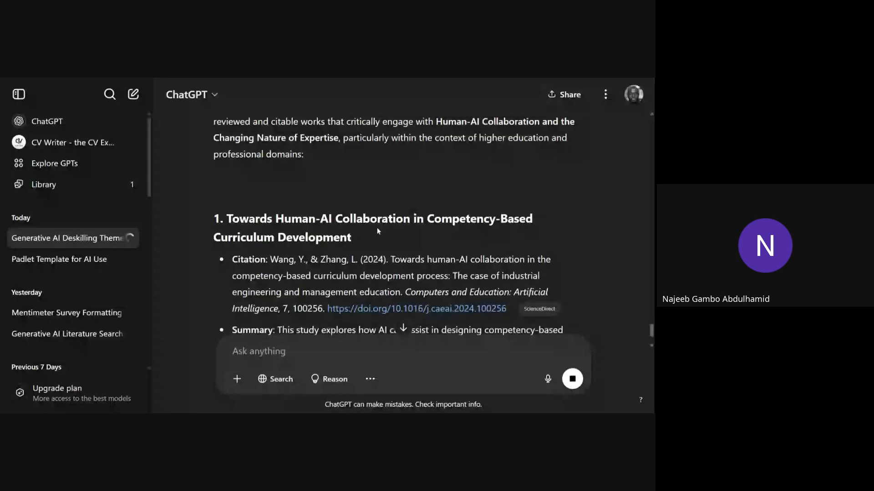
scroll(453, 232, "down", 5)
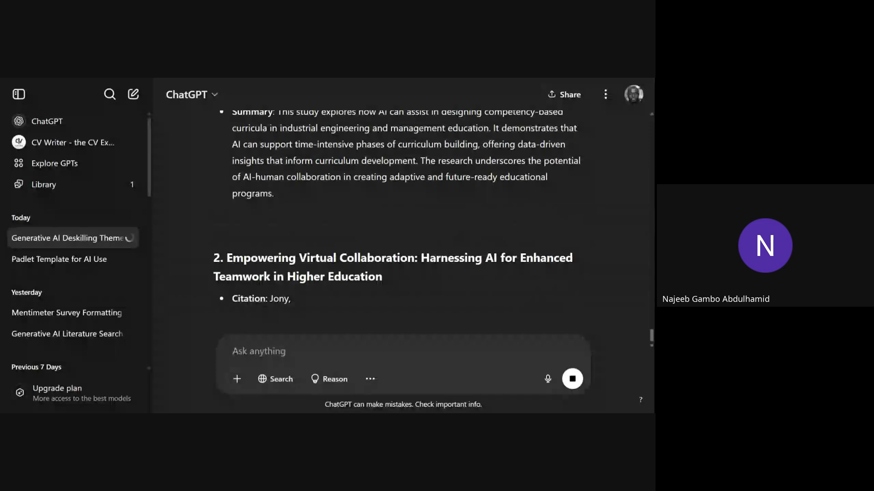
scroll(454, 232, "up", 1)
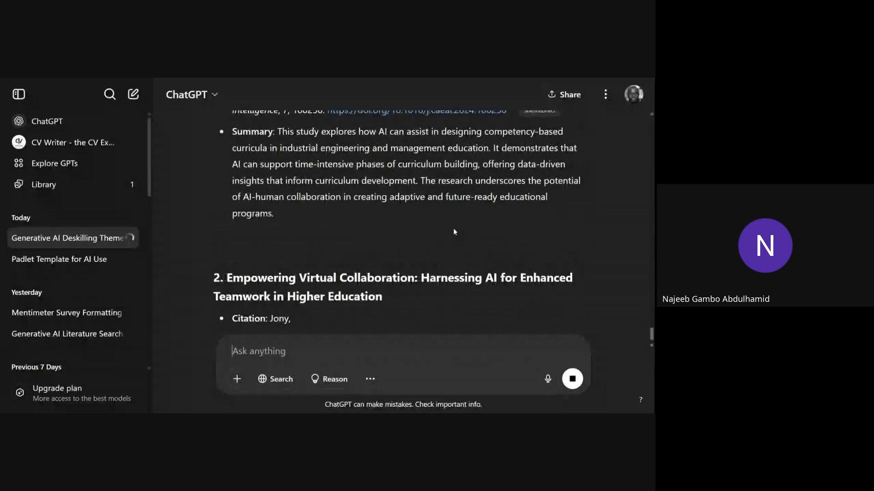
scroll(453, 233, "up", 7)
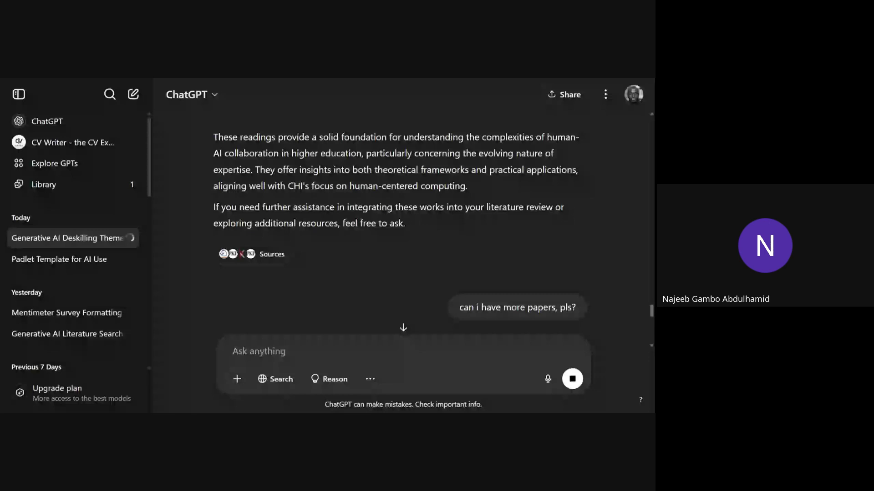
scroll(454, 231, "up", 4)
scroll(454, 232, "up", 11)
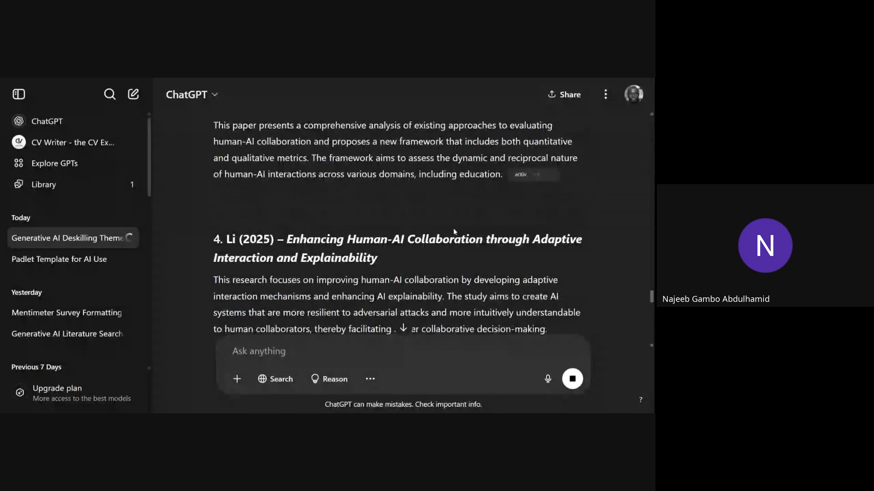
scroll(453, 232, "up", 4)
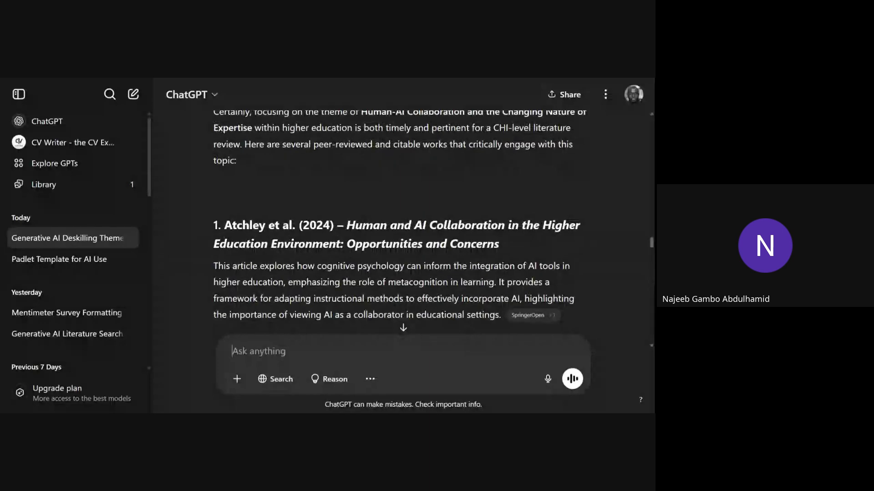
scroll(403, 218, "down", 2)
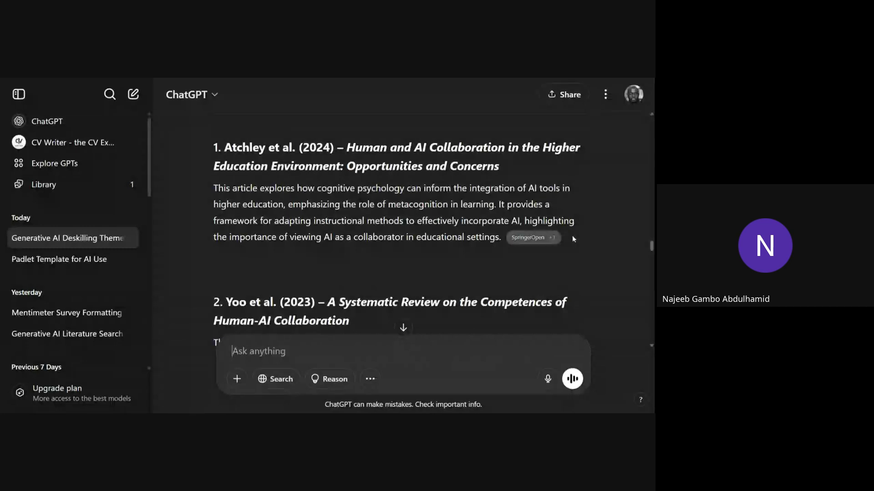
left_click(539, 238)
mouse_move(539, 238)
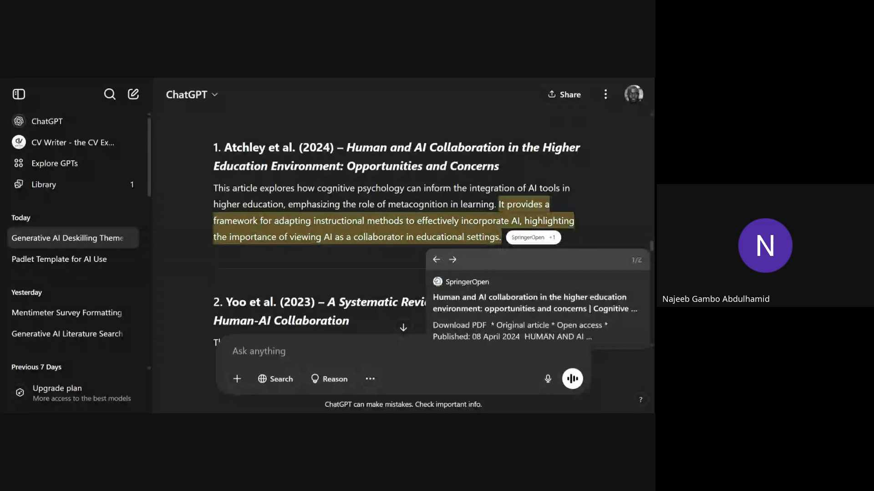
scroll(246, 234, "down", 10)
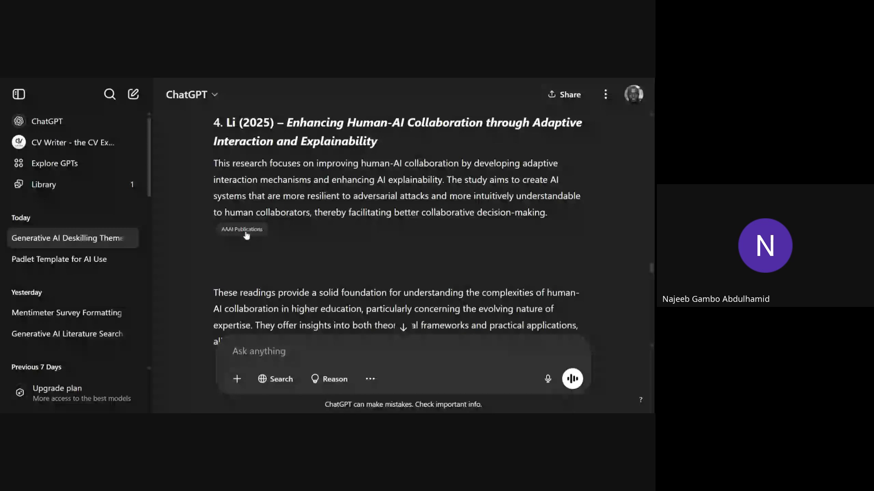
Read the first three papers in the additional list, checking each one's citation against its linked source preview
scroll(246, 235, "down", 1)
scroll(403, 223, "down", 5)
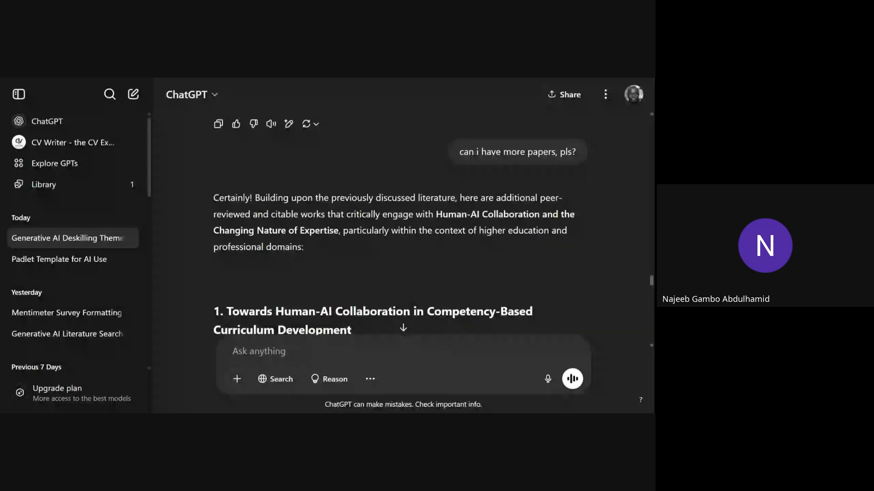
scroll(403, 223, "down", 3)
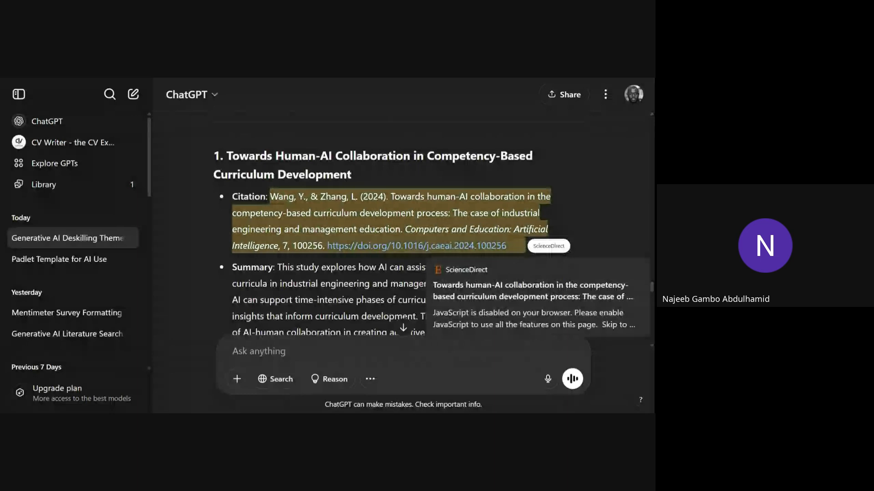
scroll(564, 182, "down", 3)
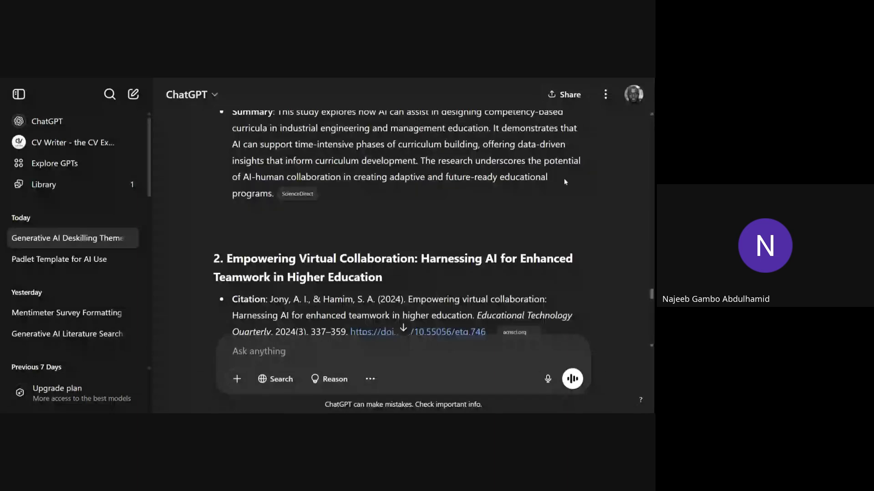
scroll(565, 182, "down", 2)
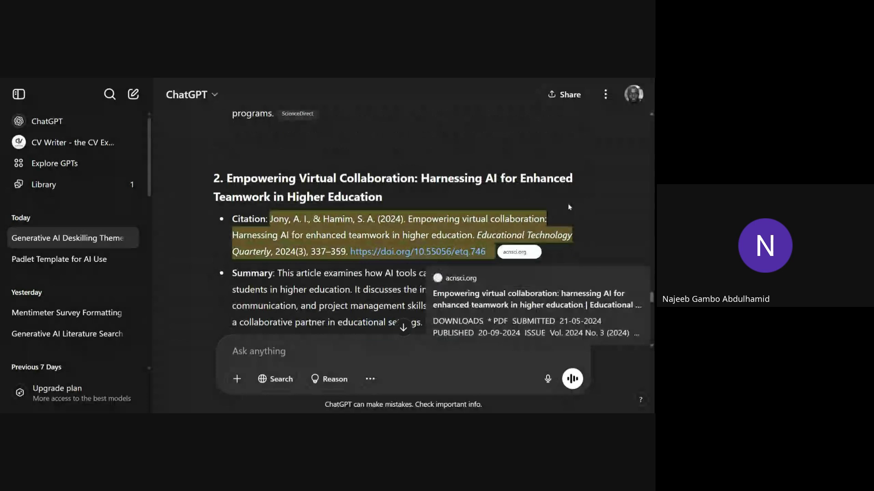
scroll(569, 207, "down", 5)
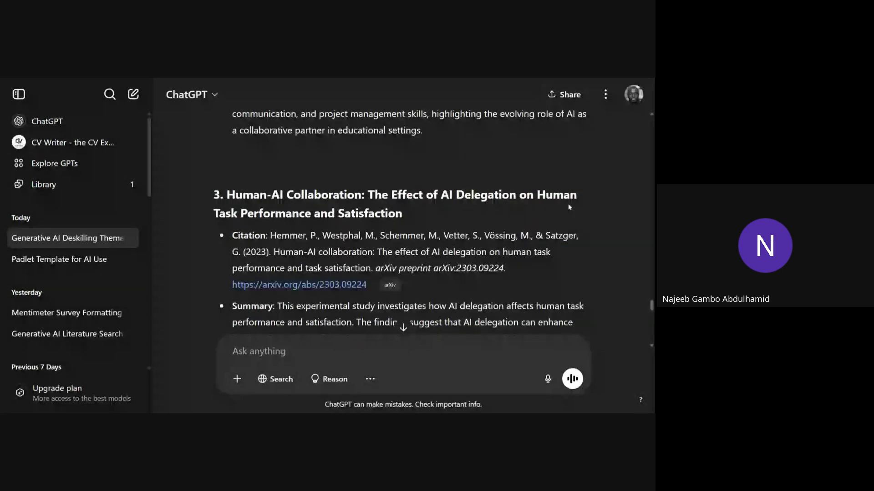
scroll(568, 207, "down", 1)
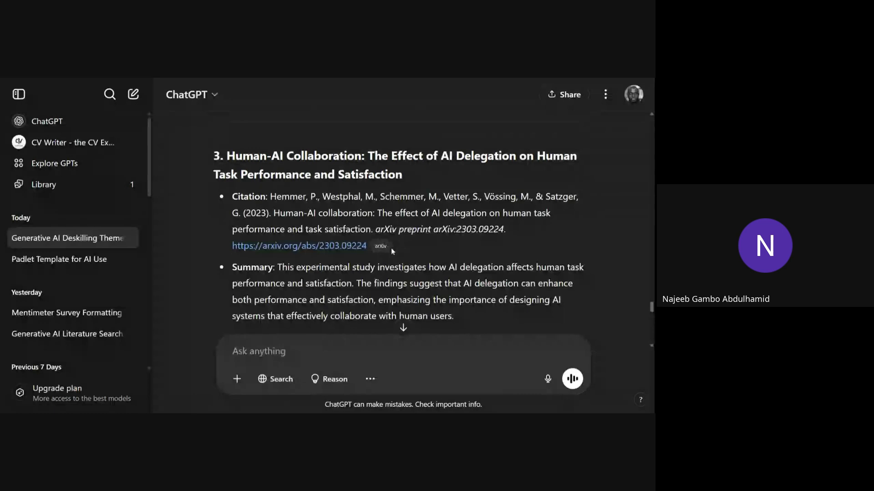
mouse_move(386, 251)
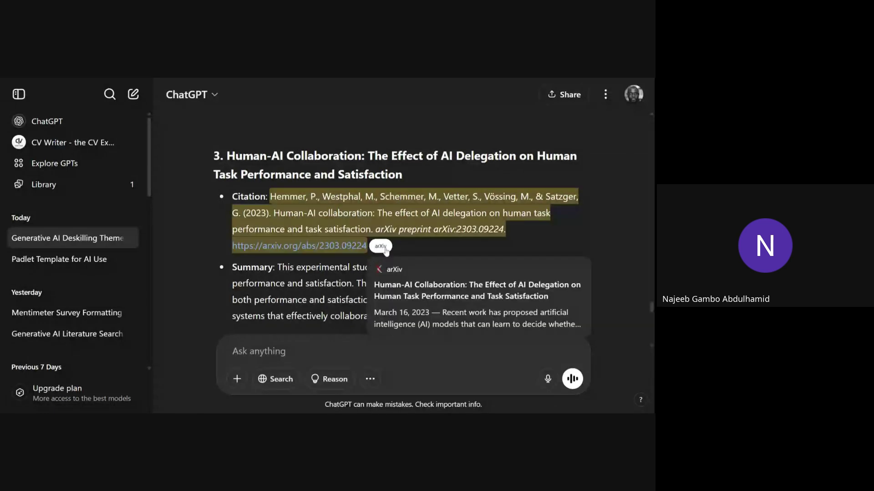
scroll(386, 251, "down", 2)
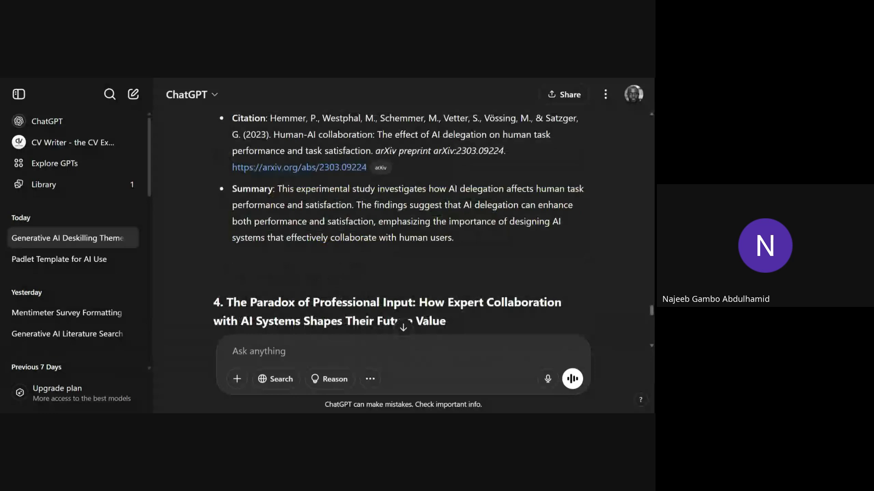
Examine the fourth and fifth additional papers with their citations, summaries and sources, and read the closing remarks of the answer
scroll(403, 219, "down", 4)
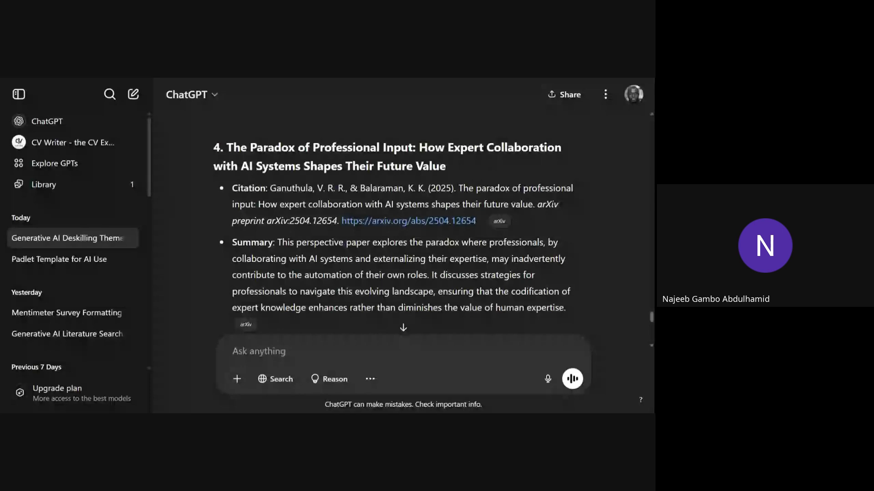
scroll(403, 218, "down", 2)
scroll(402, 218, "up", 1)
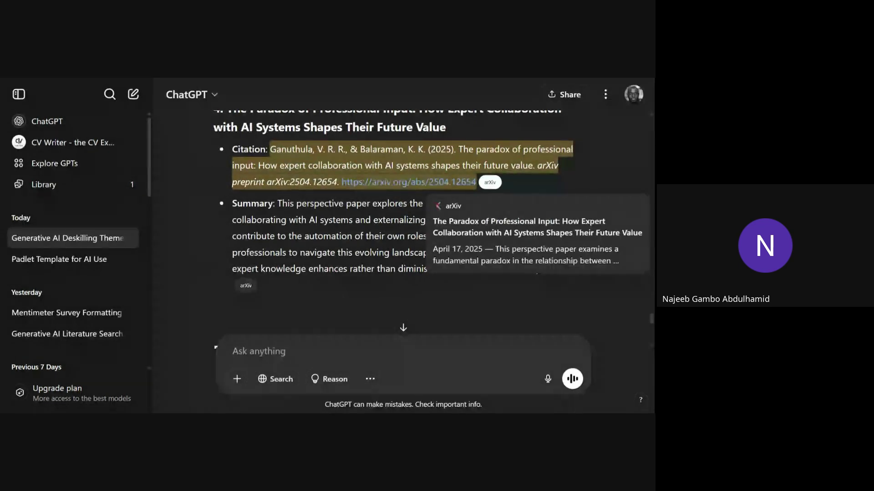
scroll(572, 187, "down", 3)
scroll(572, 185, "up", 3)
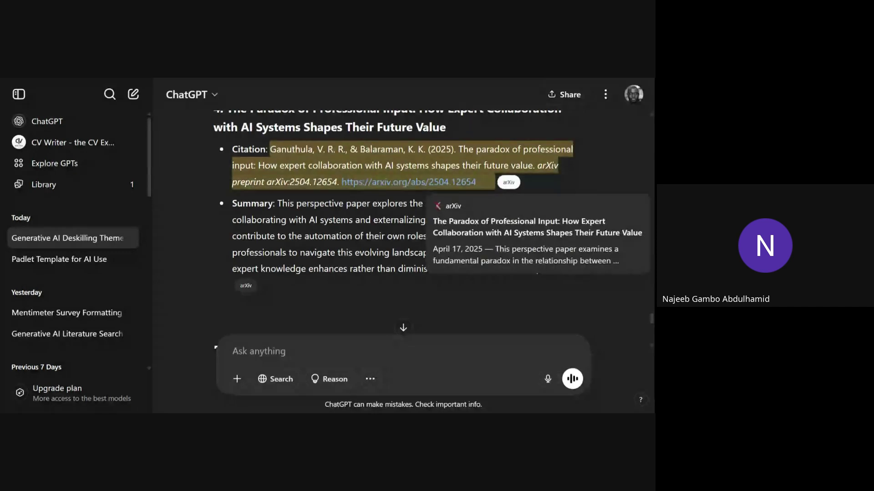
scroll(496, 188, "down", 1)
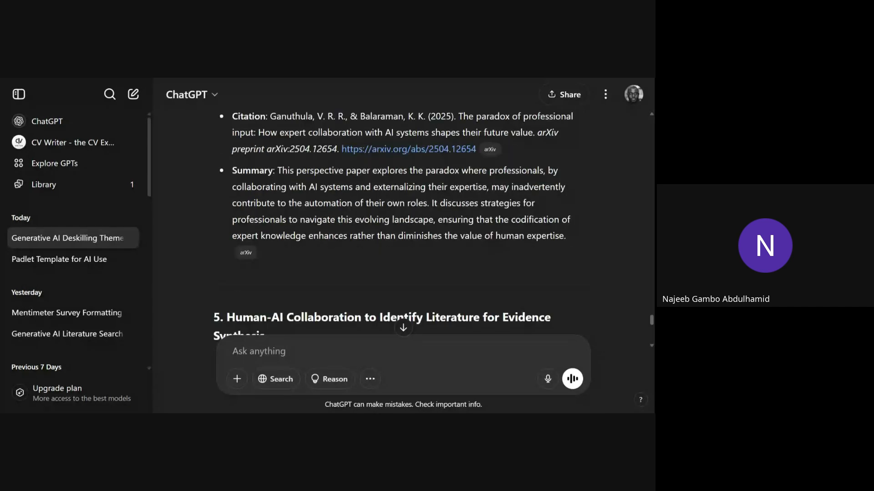
scroll(439, 234, "down", 4)
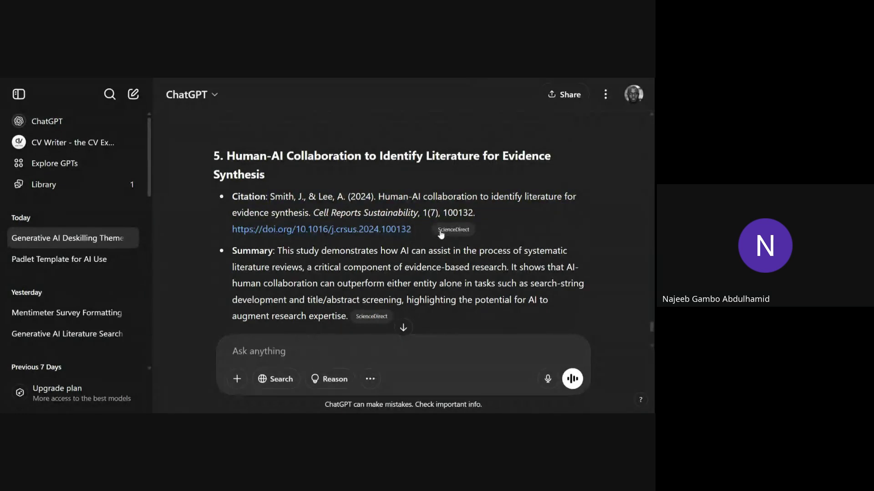
scroll(410, 227, "down", 4)
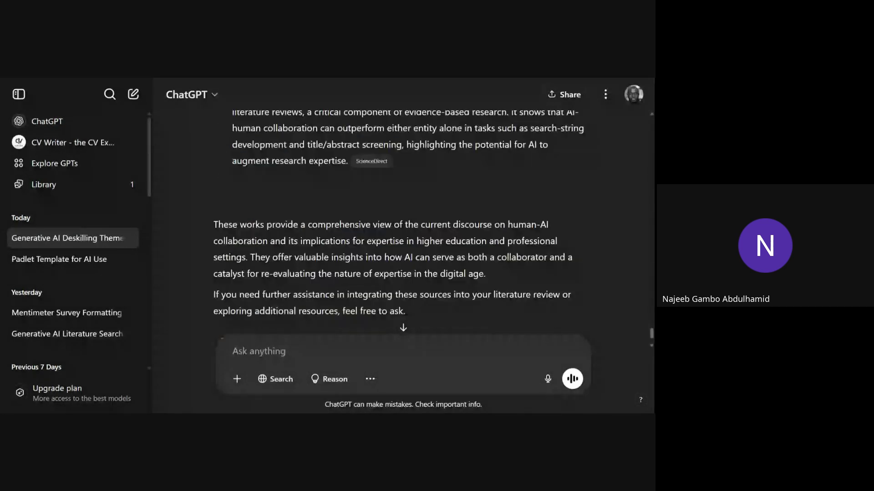
scroll(520, 157, "down", 2)
Paste a prompt asking for three critical guiding questions on "Automation, Deskilling, and Academic Labor in the Age of Generative AI" to structure the literature review
scroll(520, 156, "up", 14)
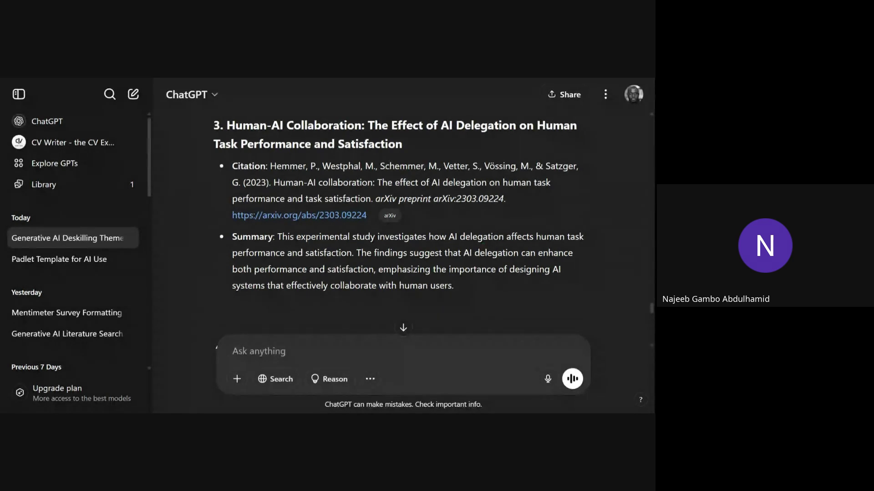
scroll(399, 205, "down", 10)
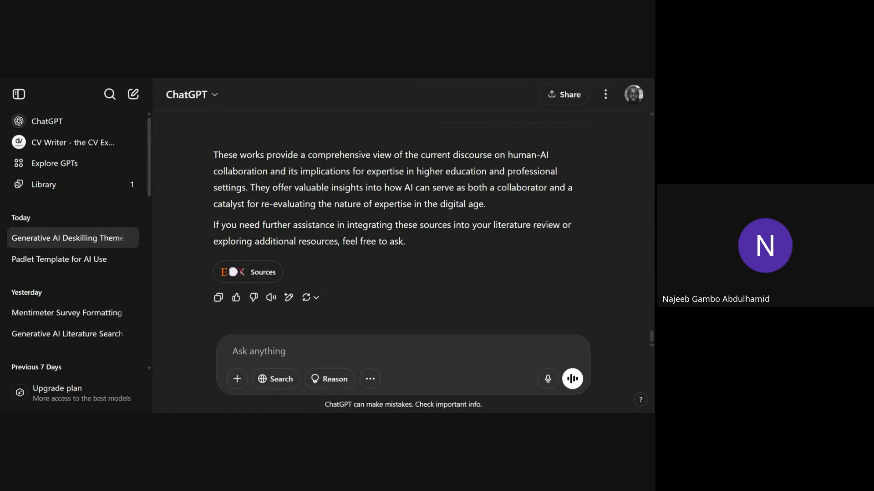
key("ctrl+v")
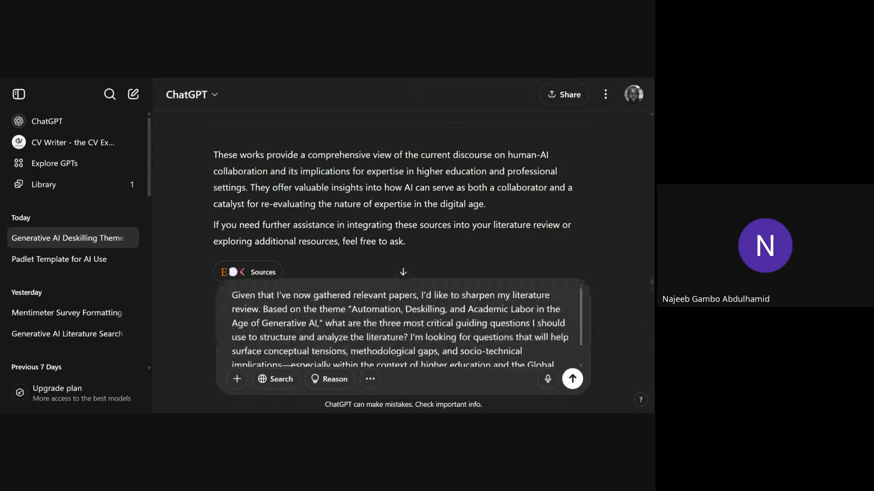
Copy the title of the first theme, "Human-AI Collaboration and the Changing Nature of Expertise", from the earlier answer listing the literature review themes
scroll(400, 196, "up", 5)
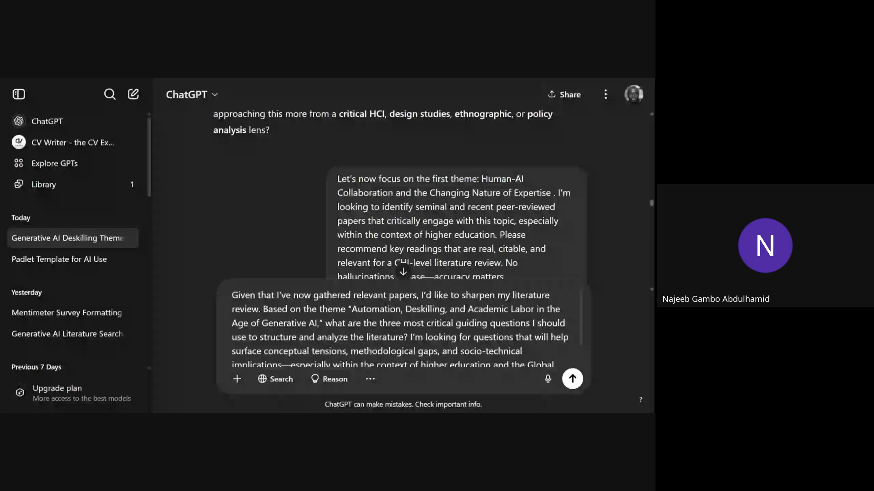
scroll(313, 203, "up", 3)
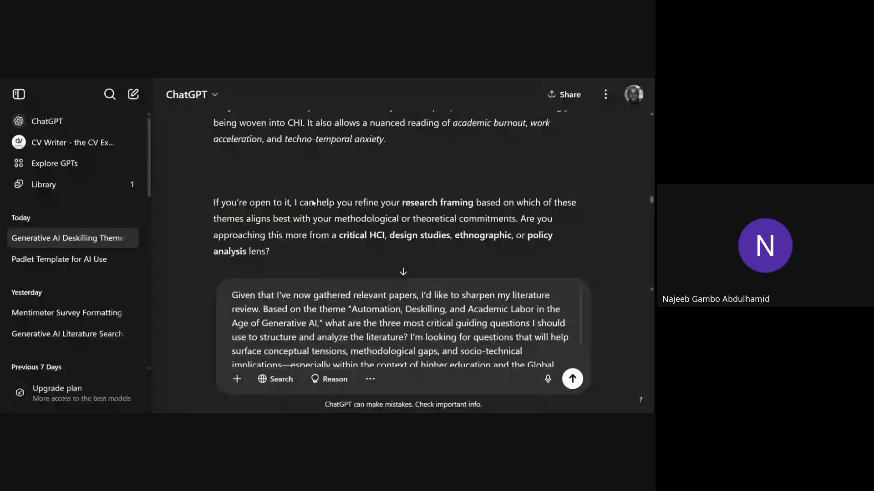
scroll(313, 203, "up", 2)
scroll(313, 203, "up", 5)
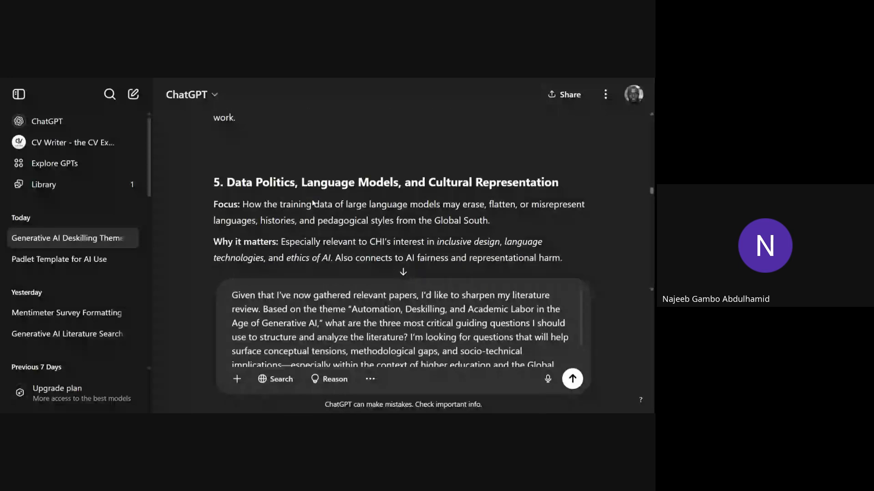
scroll(313, 203, "up", 10)
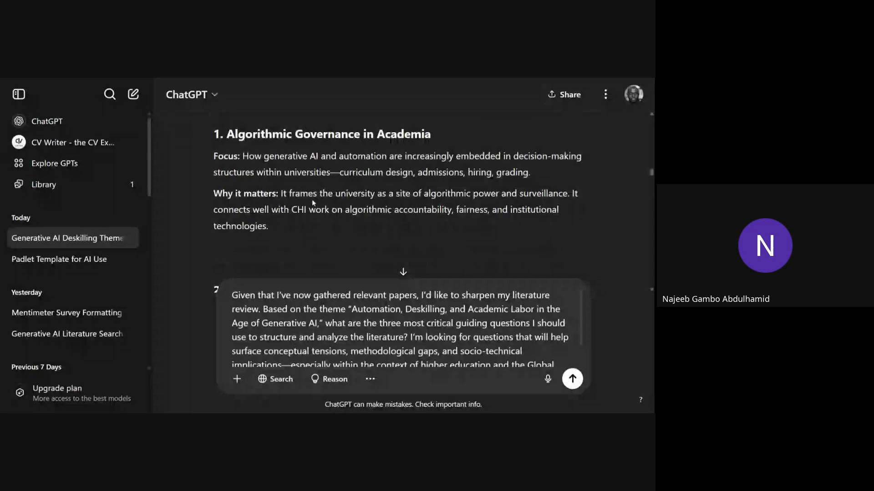
scroll(312, 198, "down", 8)
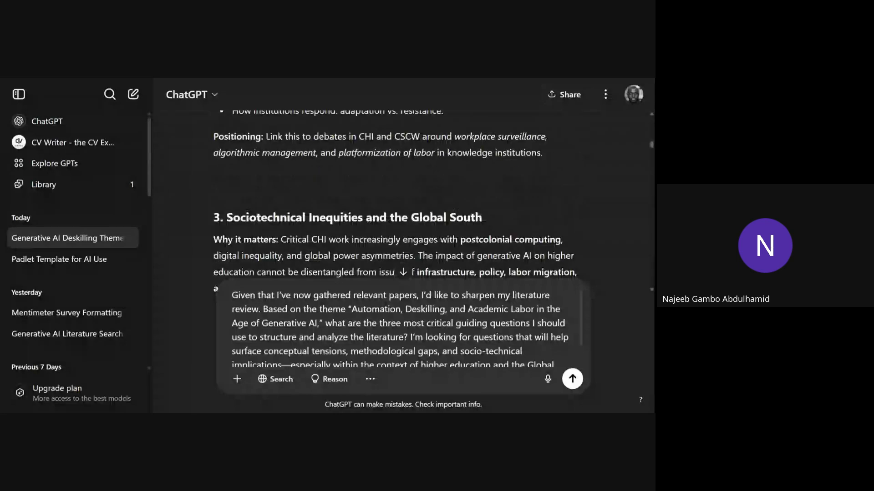
scroll(235, 185, "up", 8)
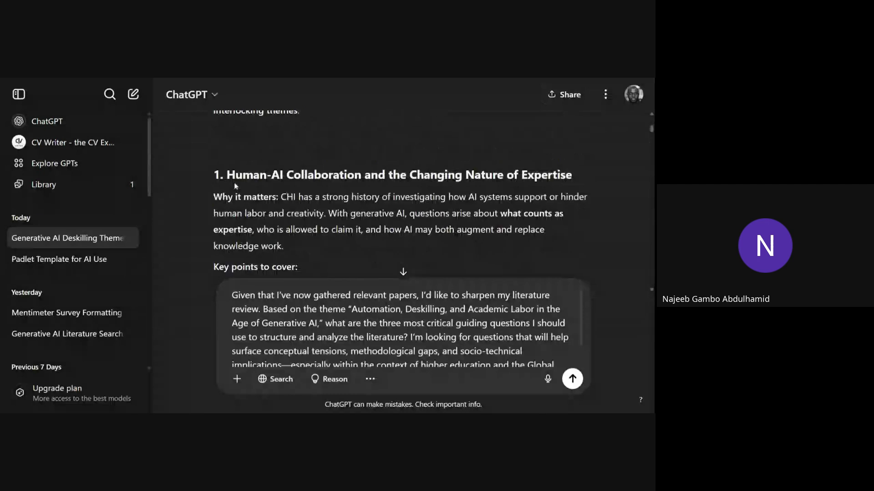
left_click_drag(227, 175, 585, 177)
key("ctrl+c")
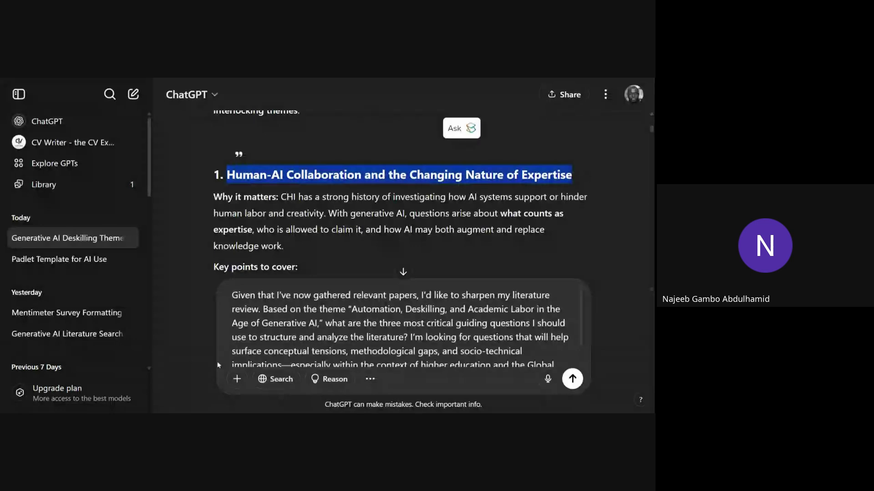
Replace the theme name in the drafted prompt with "Human-AI Collaboration and the Changing Nature of Expertise" and send the prompt
left_click_drag(352, 310, 317, 323)
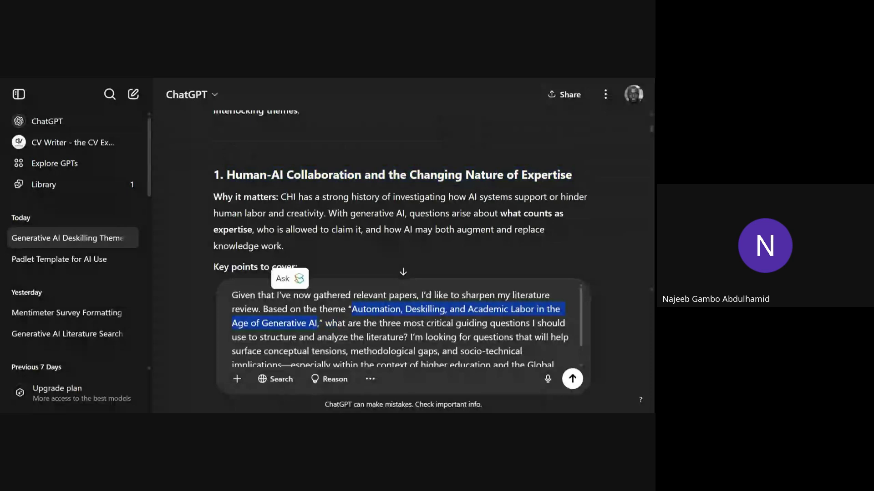
key("ctrl+v")
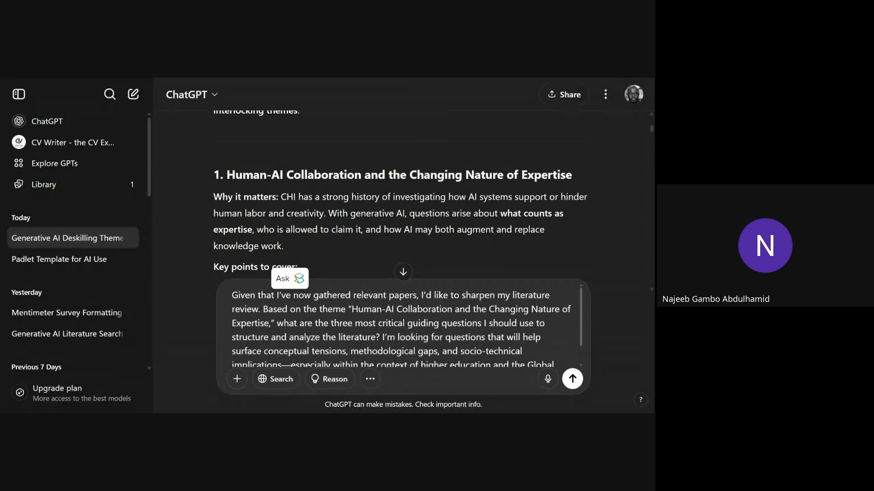
scroll(404, 325, "down", 1)
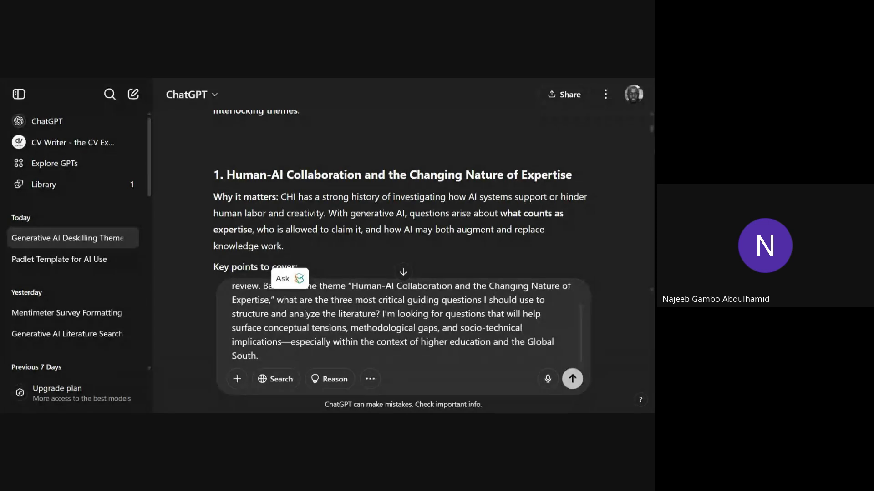
left_click(572, 379)
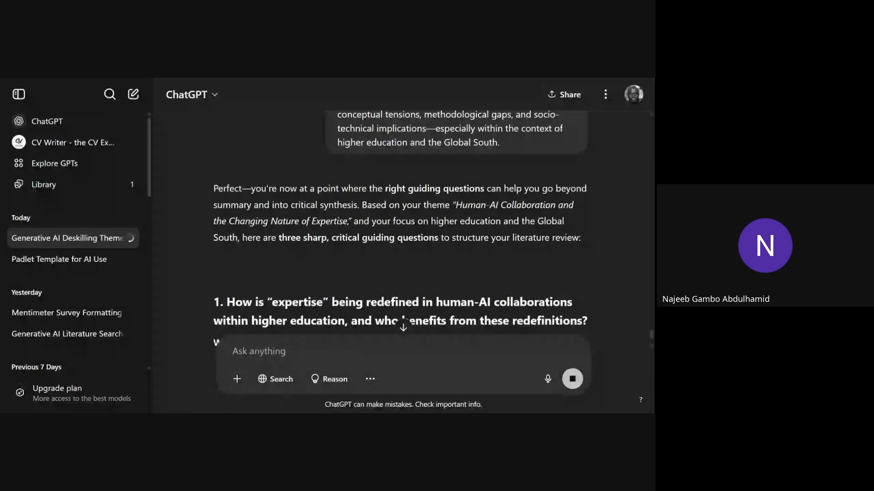
Read the introduction of the new answer and its first guiding question about how expertise is redefined
scroll(529, 282, "down", 1)
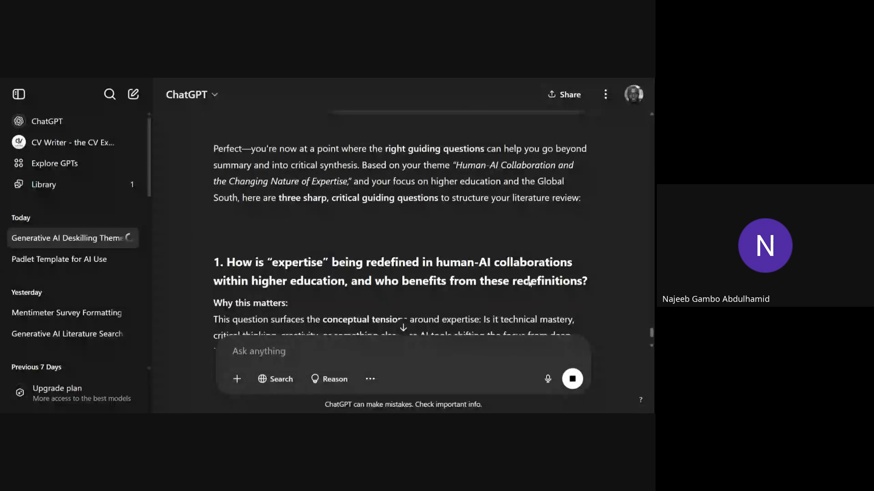
scroll(530, 282, "down", 3)
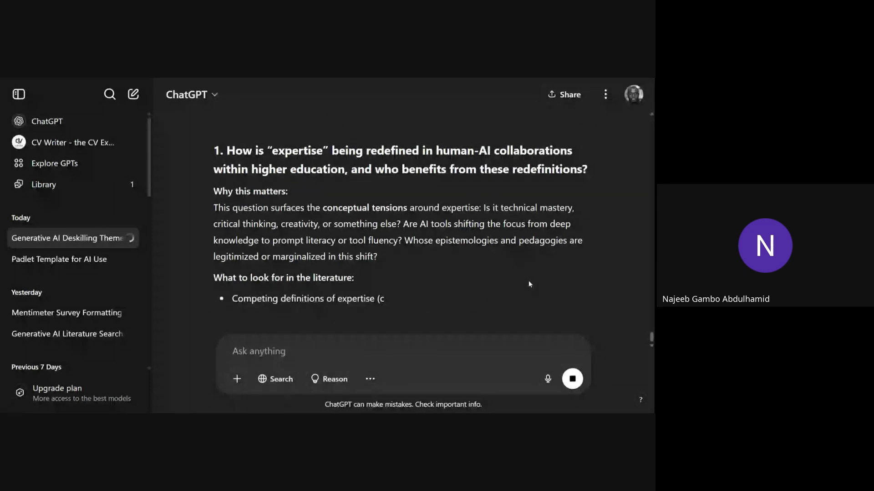
scroll(529, 280, "up", 1)
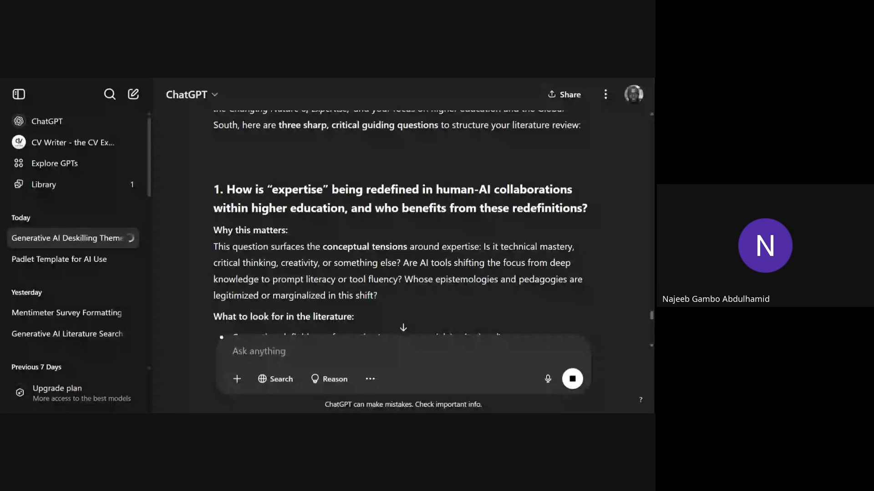
left_click(606, 95)
left_click(432, 99)
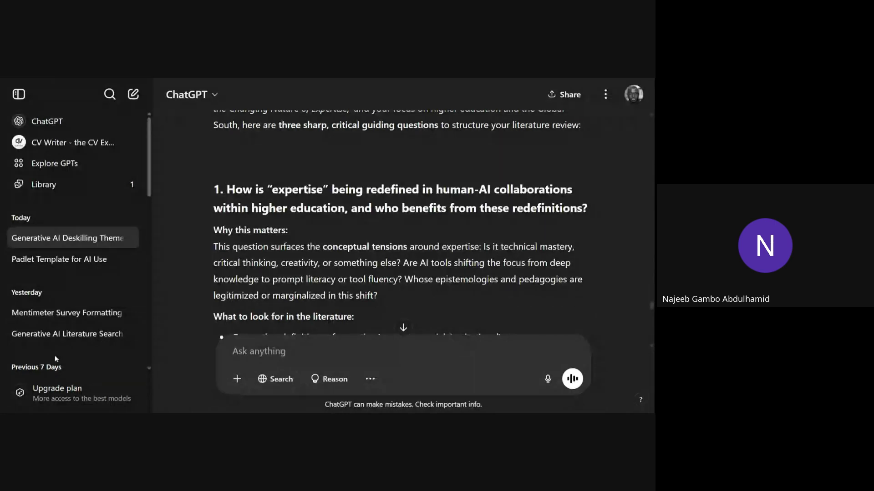
scroll(54, 356, "down", 5)
scroll(57, 354, "down", 5)
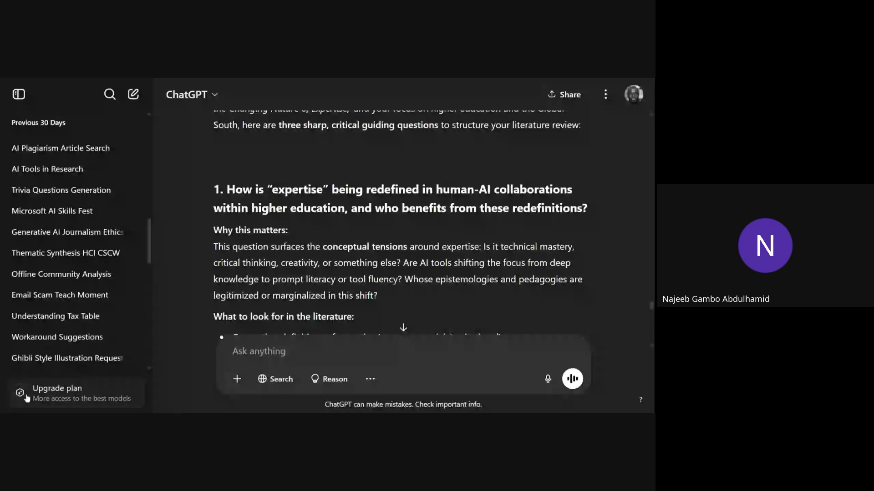
scroll(63, 340, "down", 5)
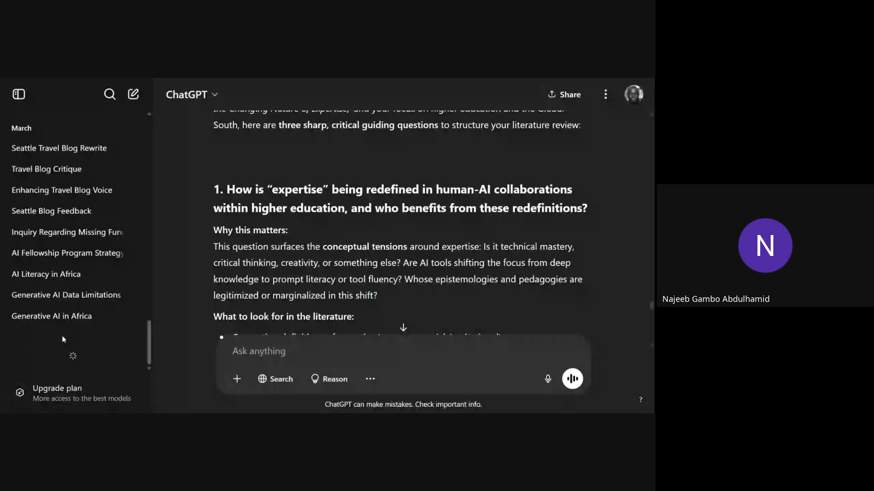
scroll(62, 337, "up", 15)
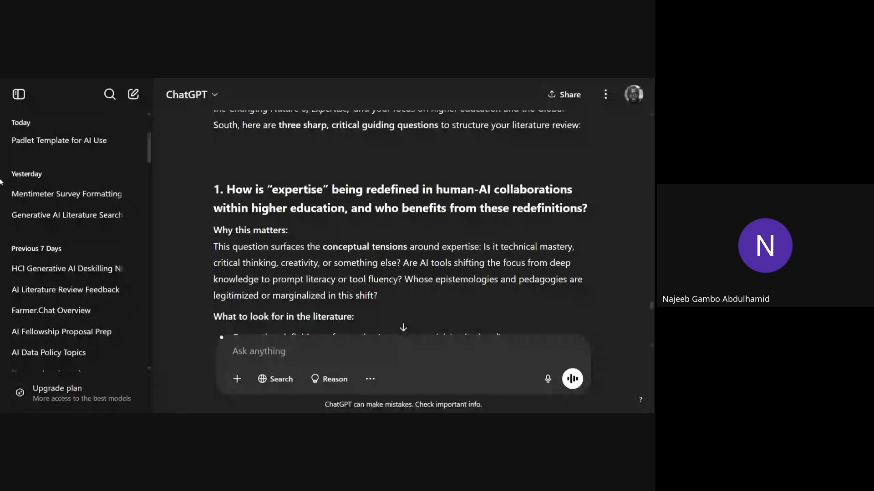
left_click(20, 95)
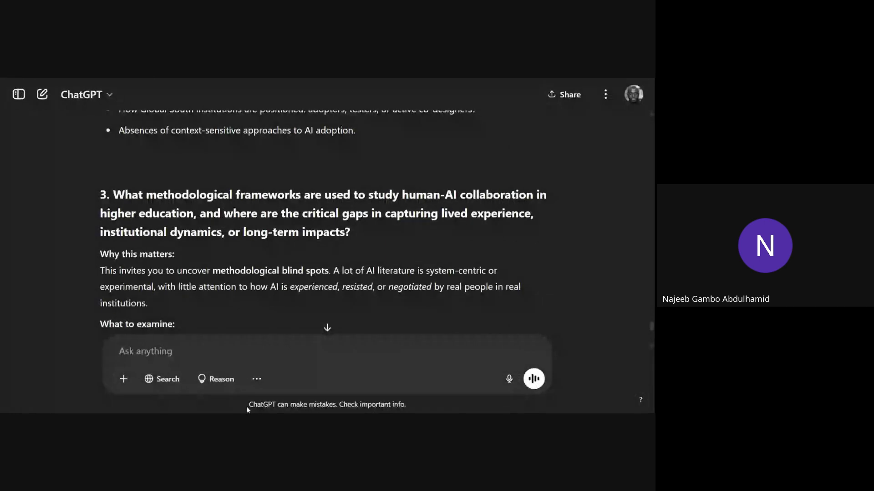
left_click(641, 400)
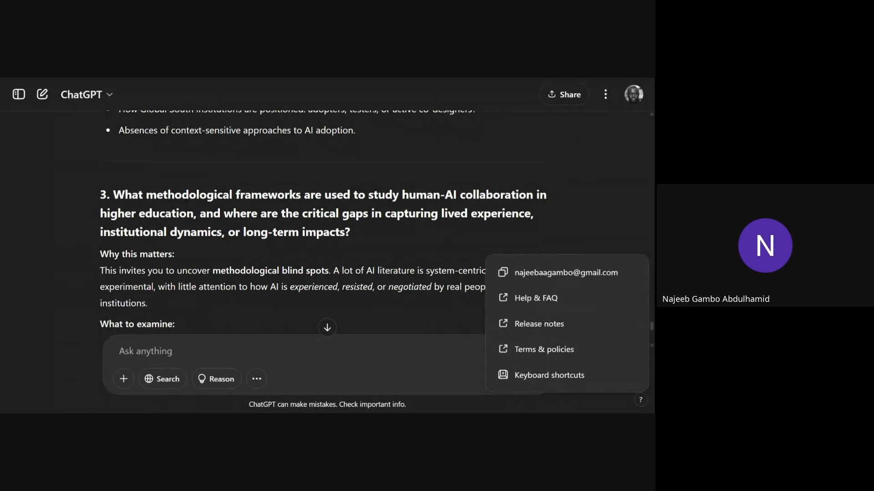
left_click(641, 401)
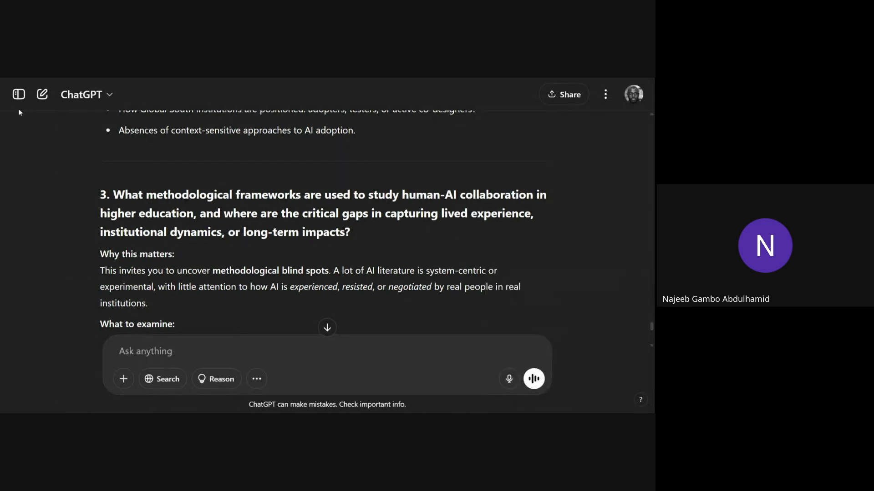
left_click(18, 94)
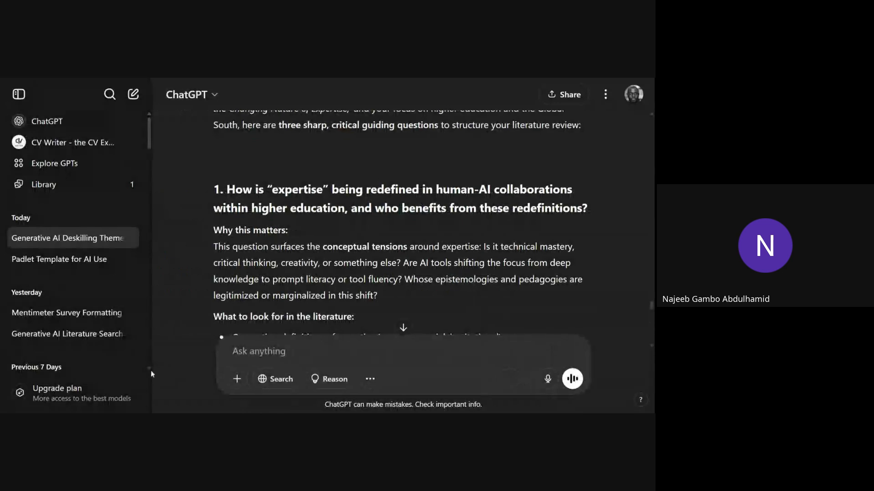
Browse the chat history back to the 2023 conversations and view the available plan upgrade options
scroll(150, 370, "down", 6)
scroll(151, 370, "down", 3)
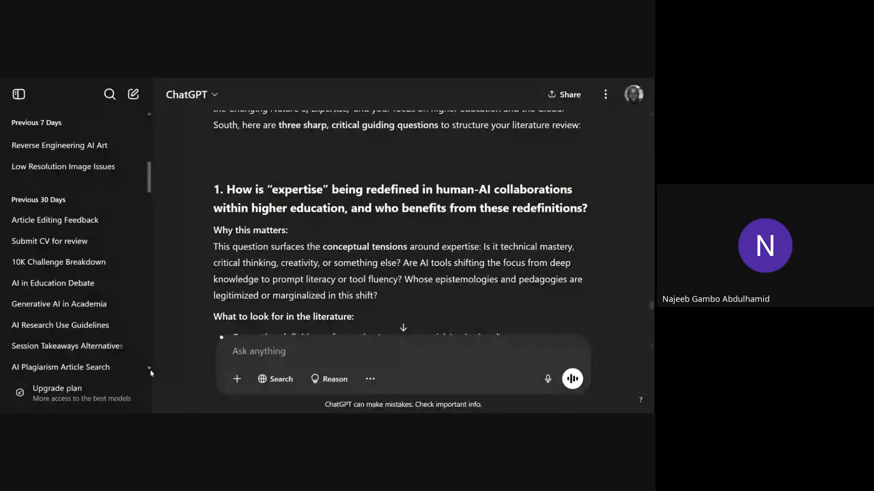
scroll(150, 370, "down", 5)
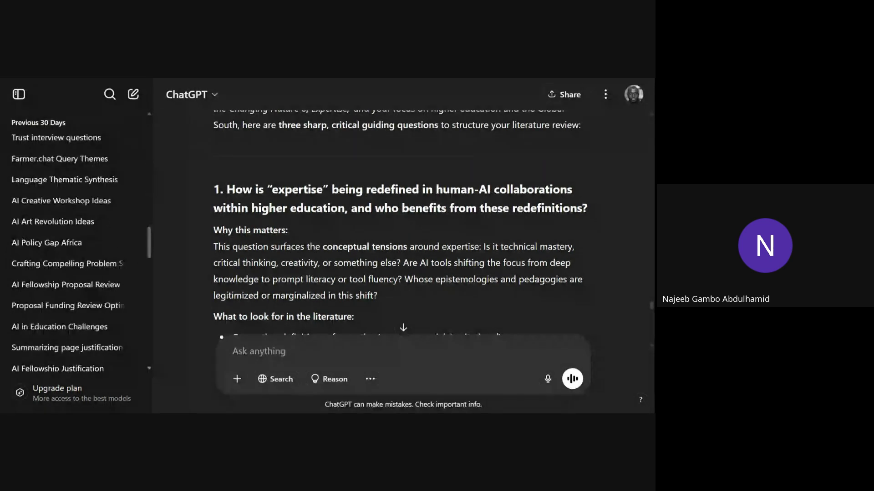
scroll(77, 245, "down", 15)
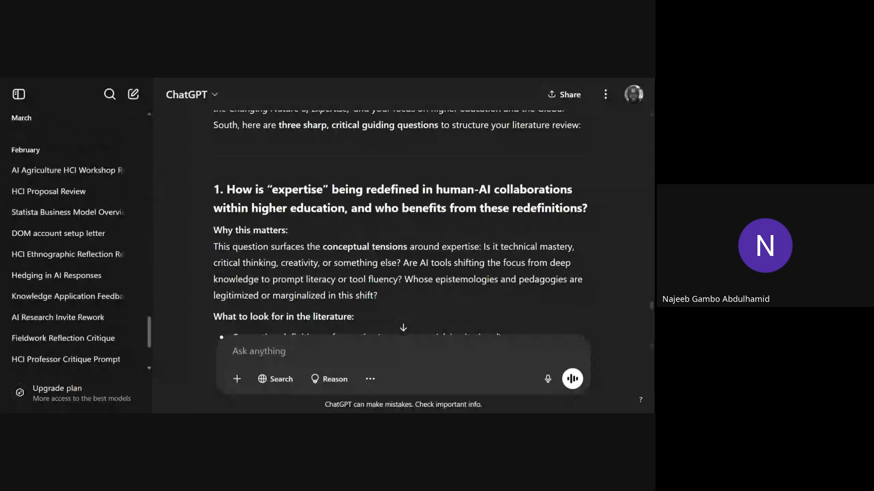
scroll(149, 366, "down", 10)
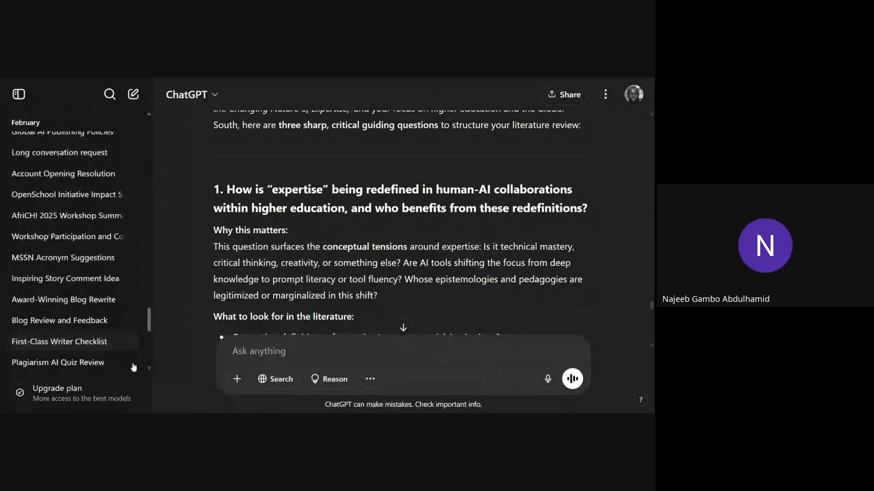
scroll(125, 353, "down", 10)
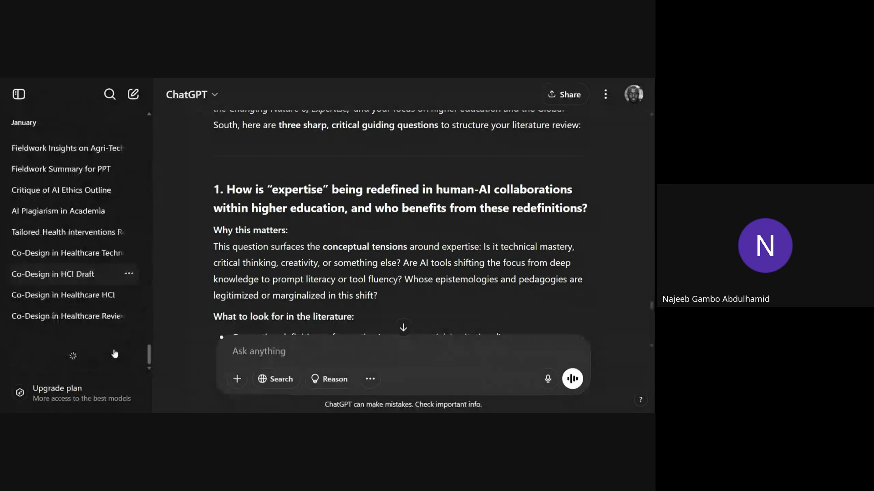
scroll(115, 354, "down", 10)
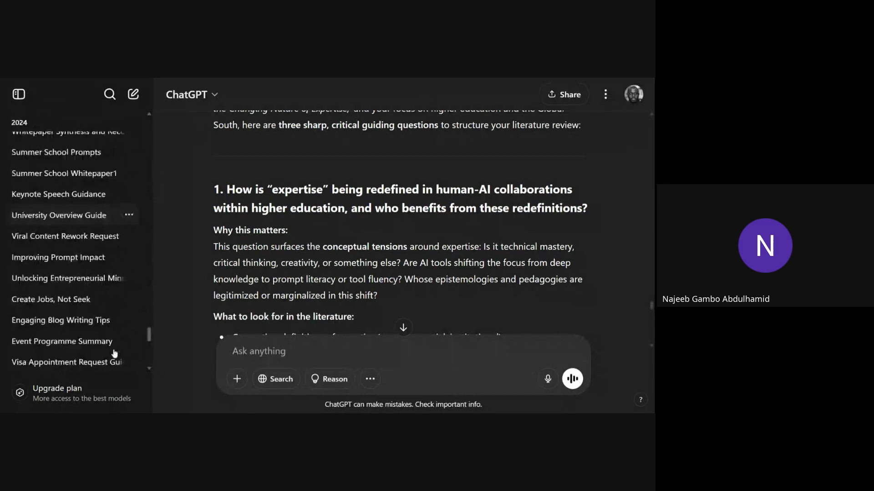
scroll(114, 354, "down", 5)
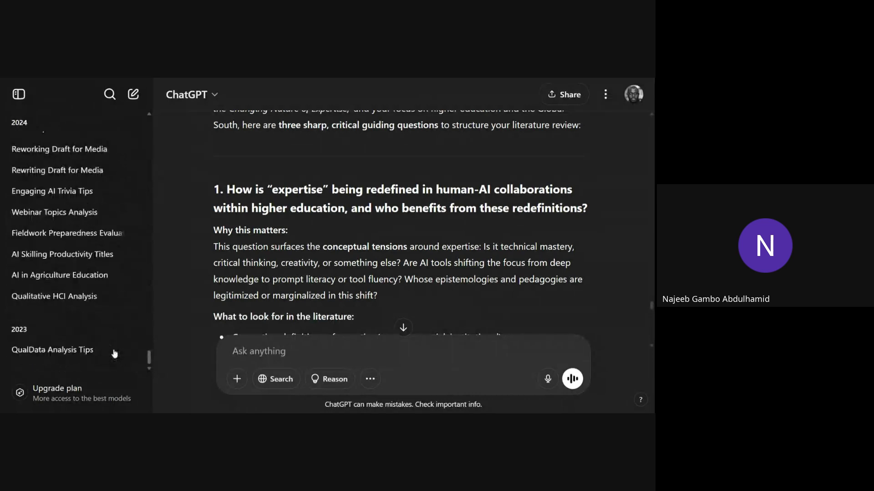
left_click(69, 400)
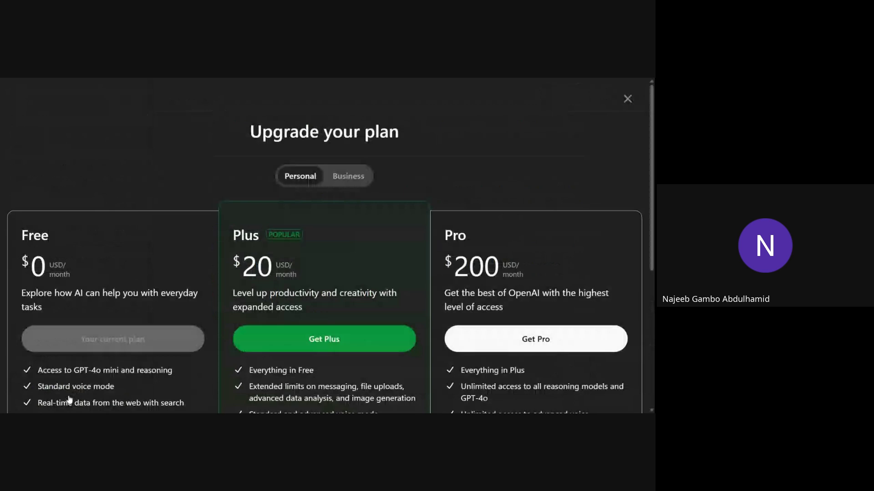
left_click(629, 101)
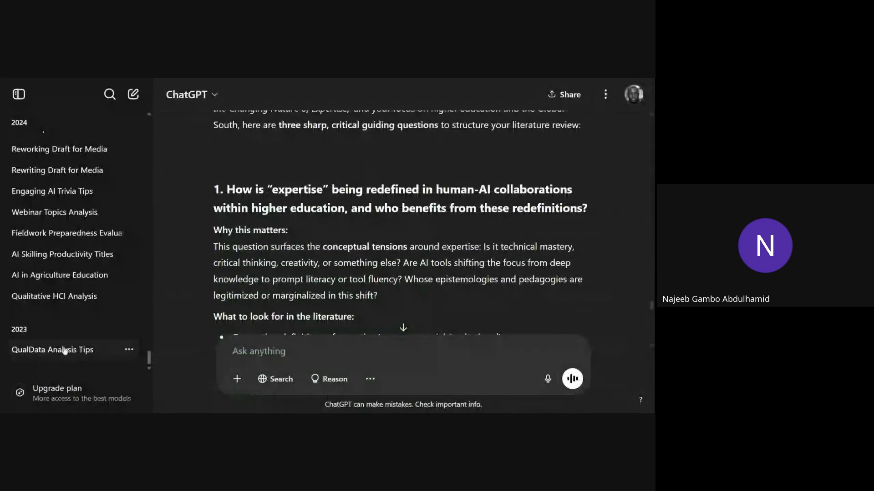
Hide the chat history and read the third guiding question on methodological frameworks and critical gaps in human-AI collaboration research
scroll(69, 342, "up", 5)
left_click(19, 94)
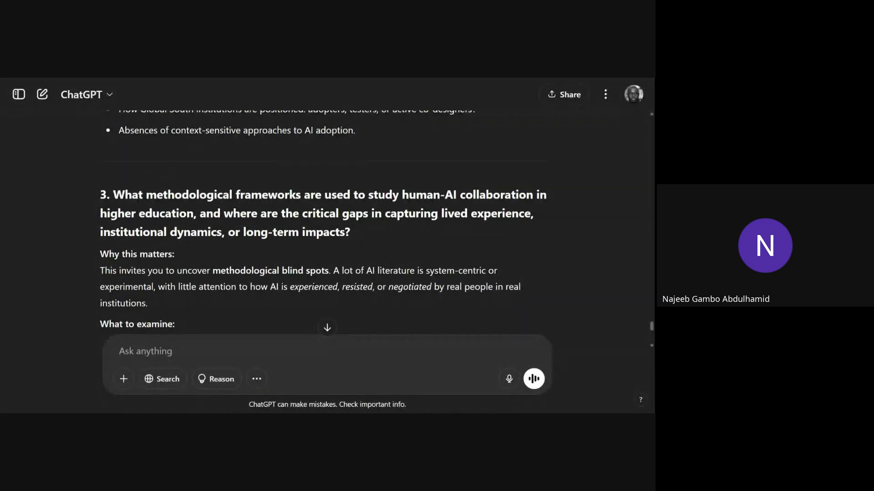
scroll(280, 245, "down", 10)
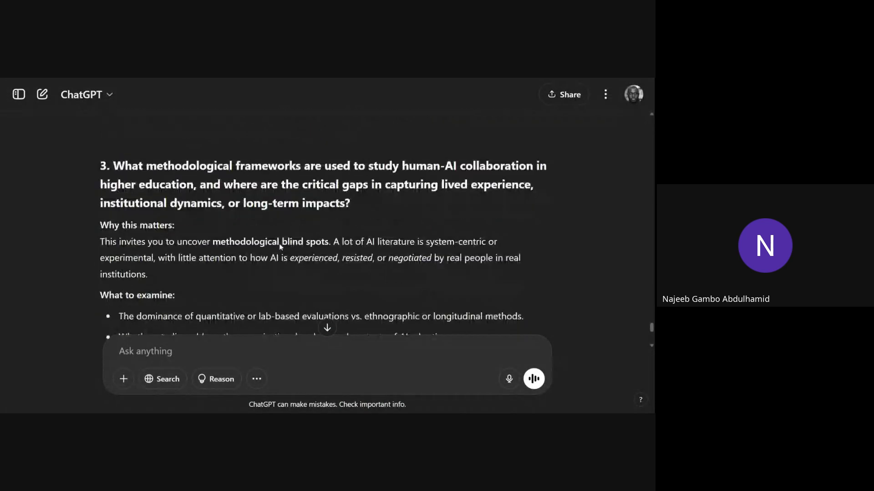
scroll(278, 247, "up", 10)
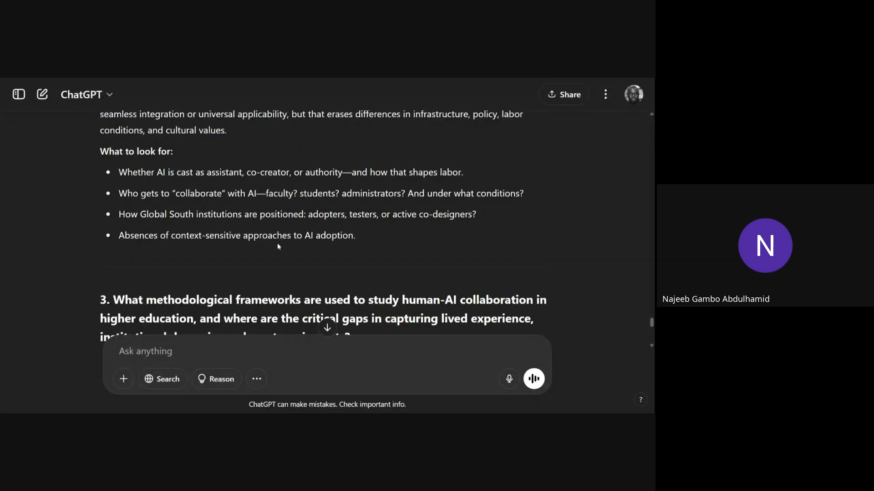
Copy the text of the first guiding question about how expertise is being redefined in human-AI collaborations within higher education
scroll(278, 247, "up", 4)
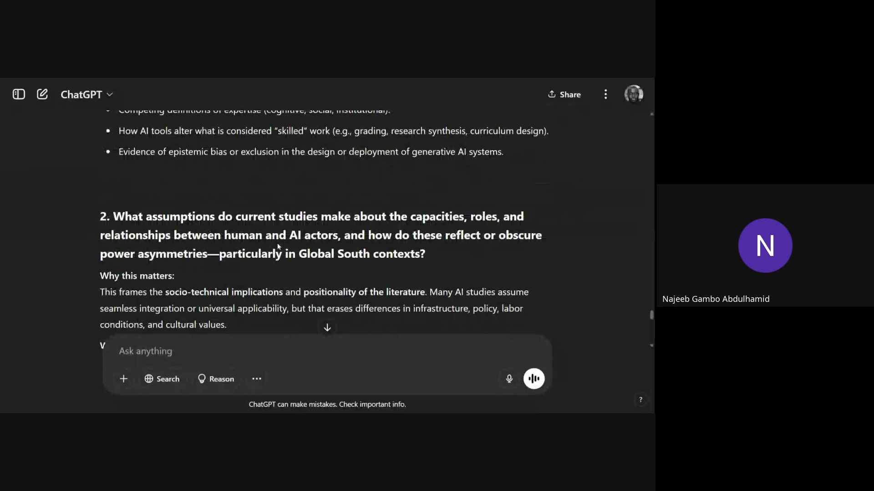
scroll(277, 245, "up", 4)
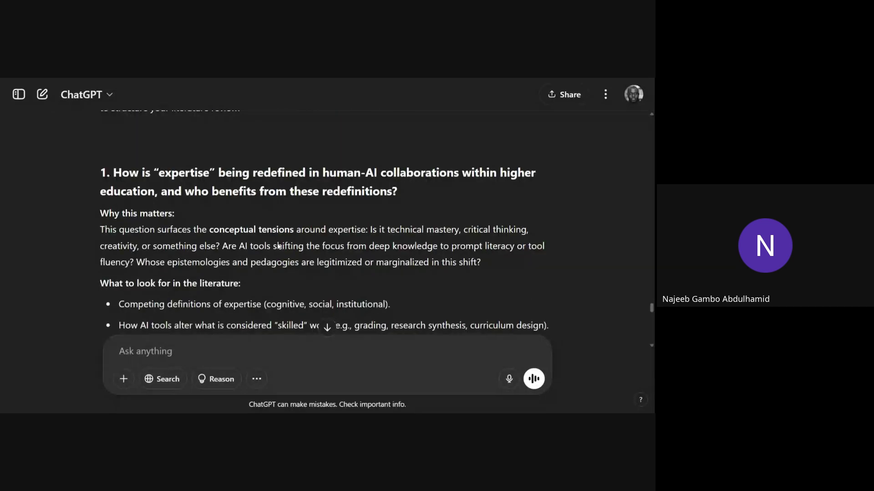
left_click_drag(113, 173, 417, 195)
key("ctrl+c")
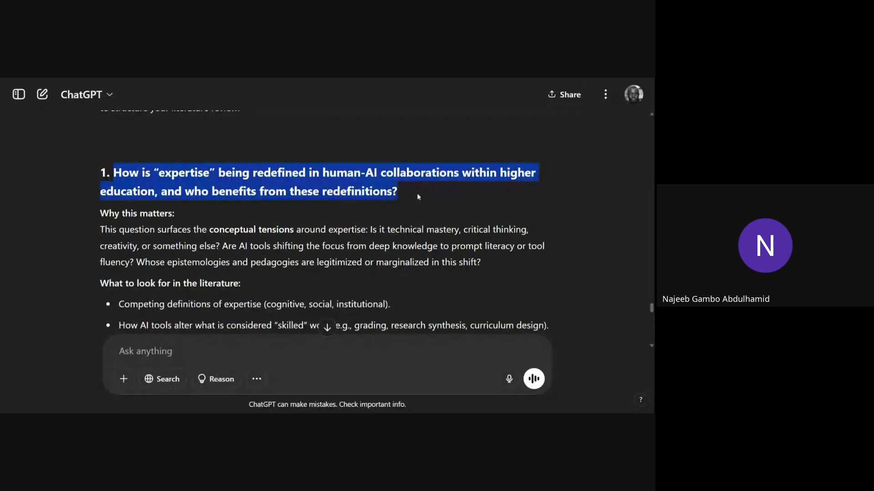
Switch to the NotebookLM notebook "Adaptive and Explainable AI for Enhanced Human-AI Collaboration" and read the summary of its sources
key("alt+Tab")
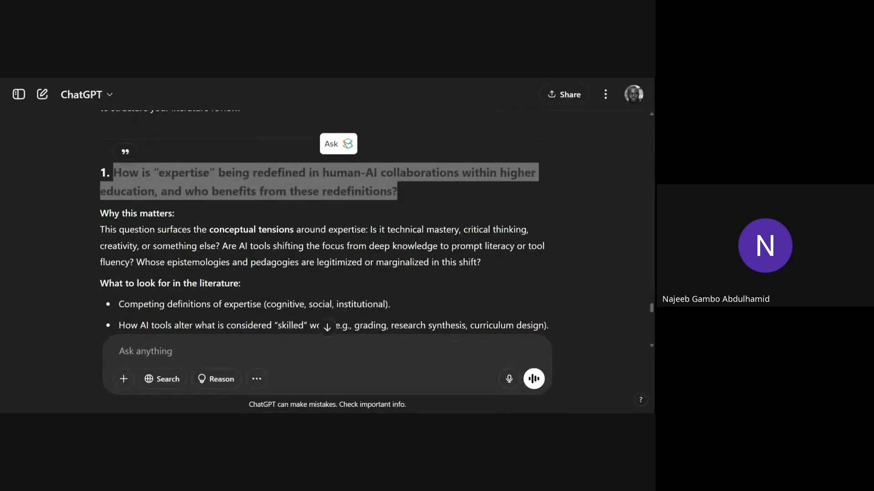
key("ctrl+Tab")
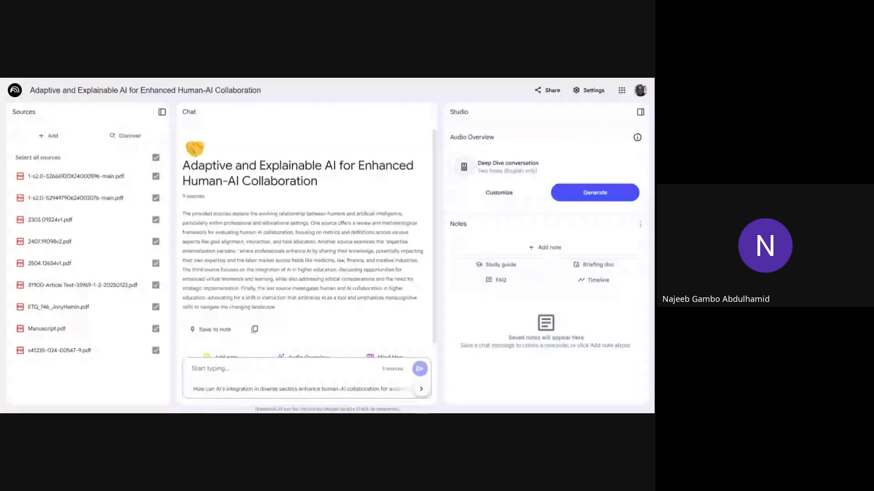
scroll(345, 263, "down", 1)
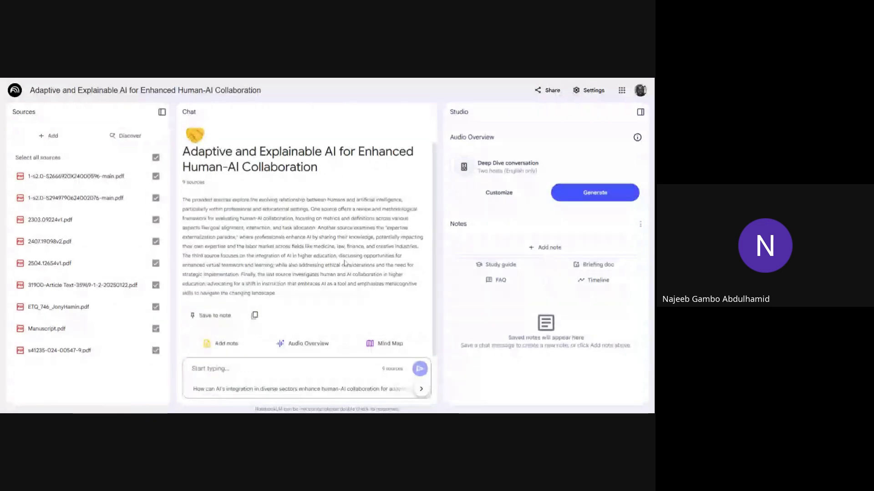
scroll(345, 263, "up", 1)
scroll(345, 263, "down", 1)
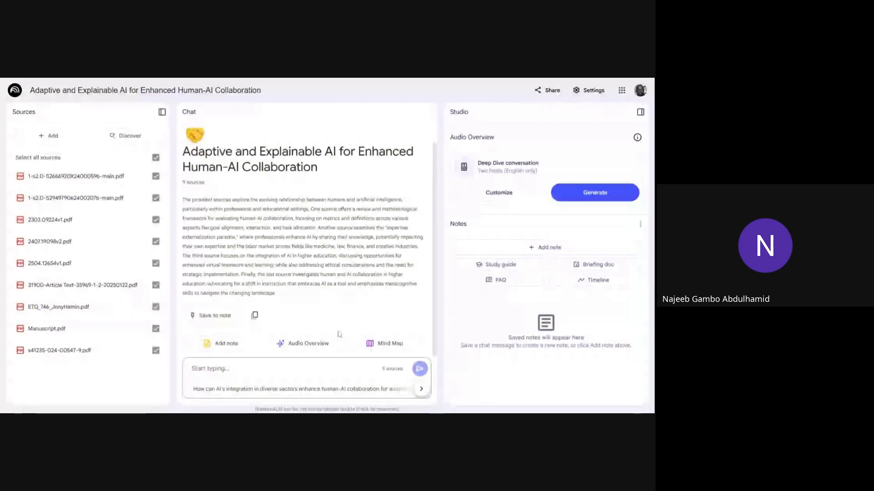
Generate a mind map from the notebook's selected sources and open it
left_click(373, 347)
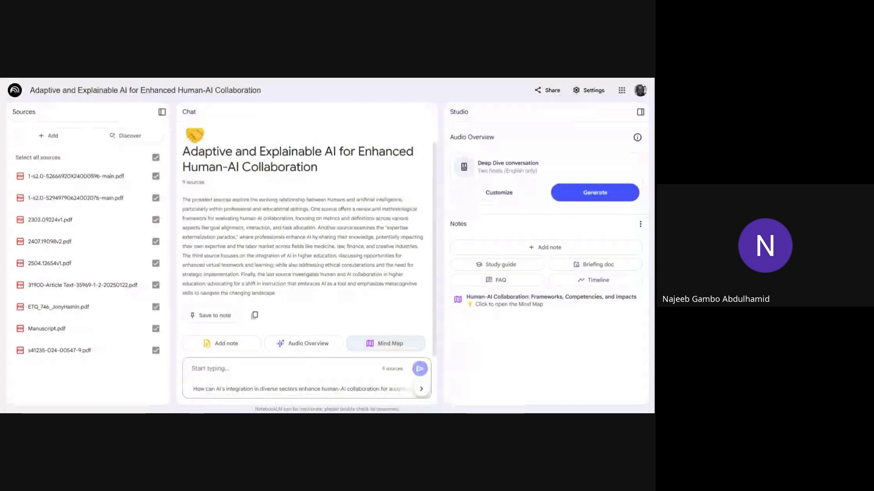
left_click(501, 305)
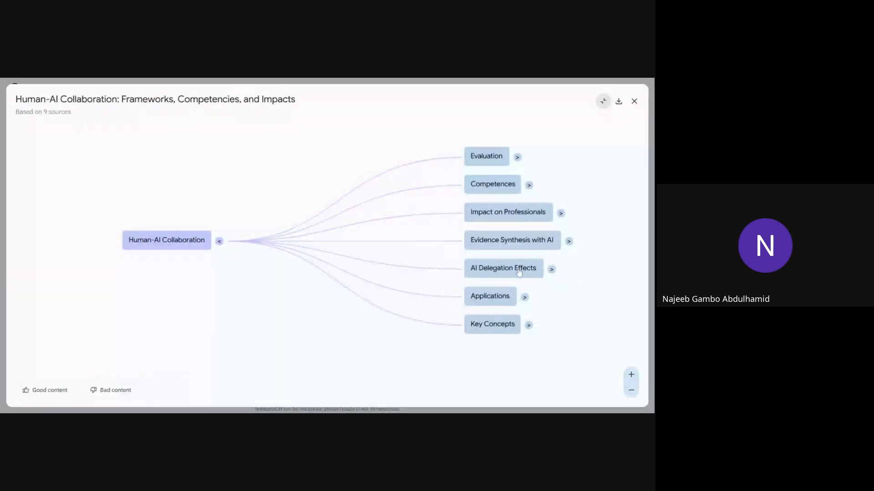
Query the sources about the mind map's Competences topic, and clear the resulting chat after closing the map
left_click(495, 192)
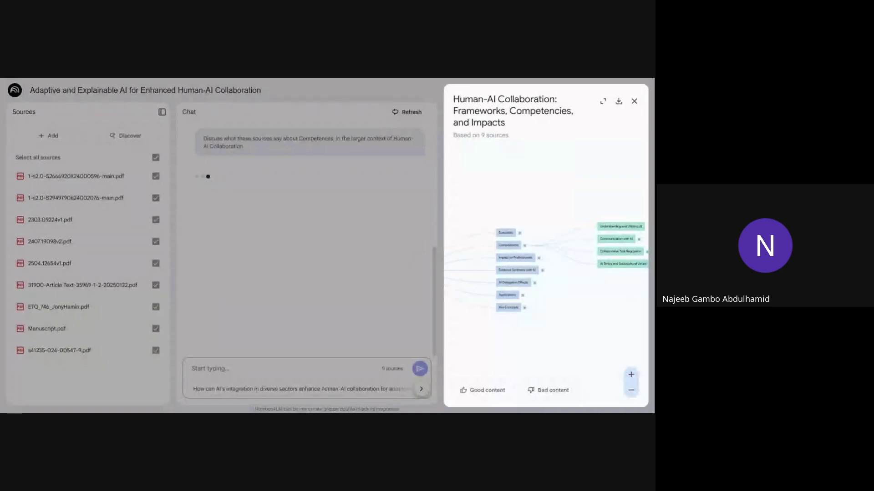
left_click(637, 104)
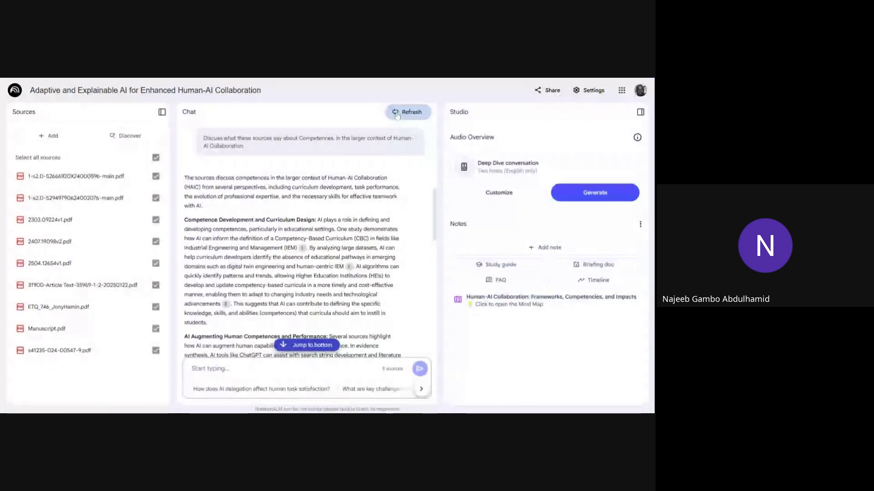
left_click(396, 113)
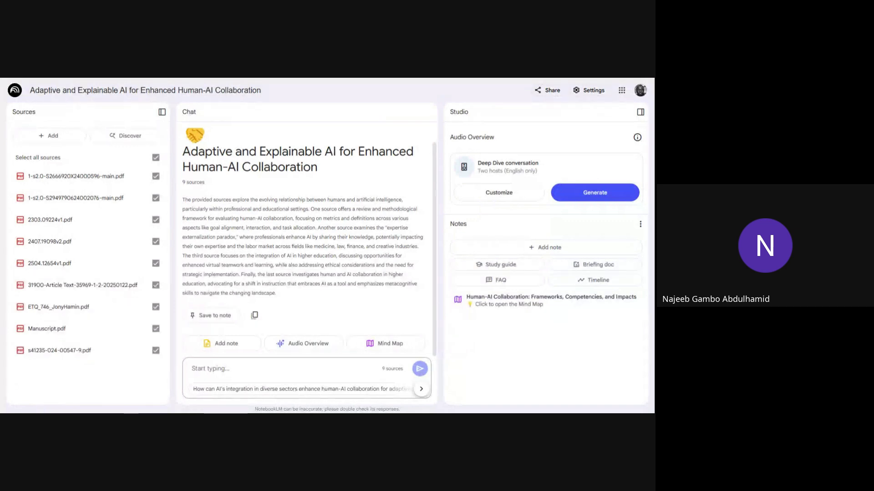
Ask the notebook chat "in one paragraph How is “expertise” being redefined in human-AI collaborations within higher education, and who benefits from these redefinitions?"
left_click(225, 368)
type("in one paragraph")
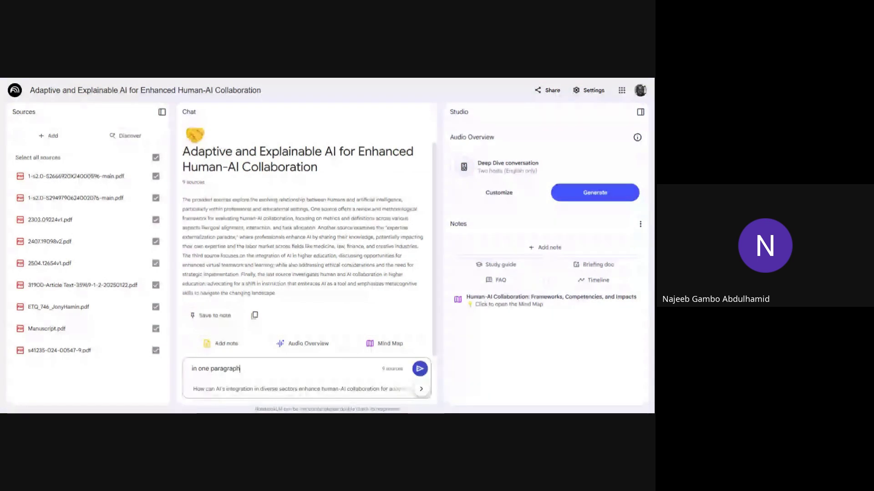
type("Human-AI Collaboration and the Changing Nature of Expertise")
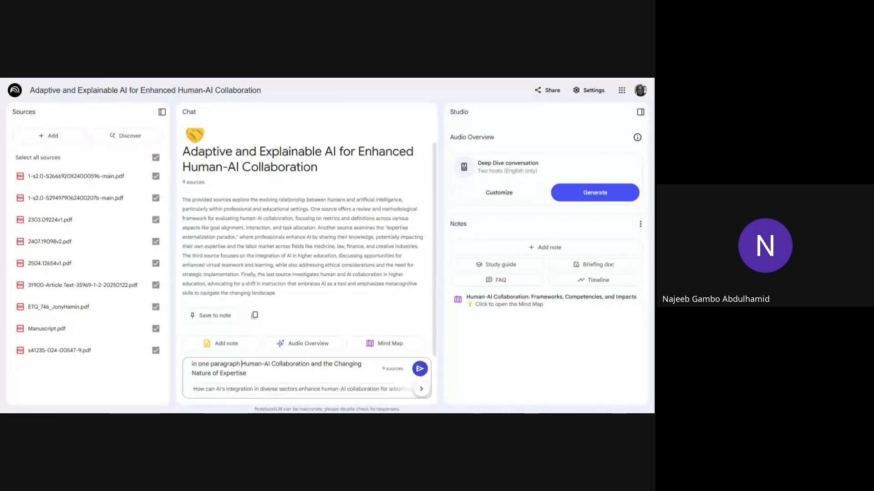
left_click_drag(242, 364, 247, 373)
key("BackSpace")
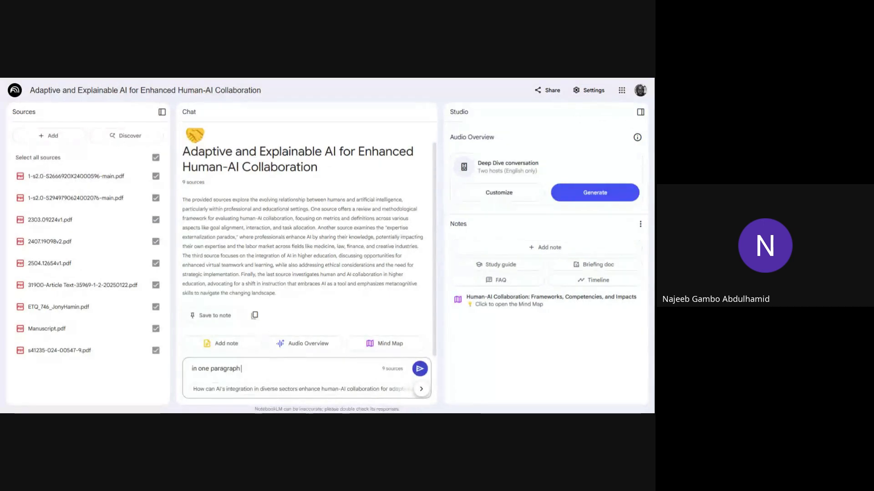
key("ctrl+v")
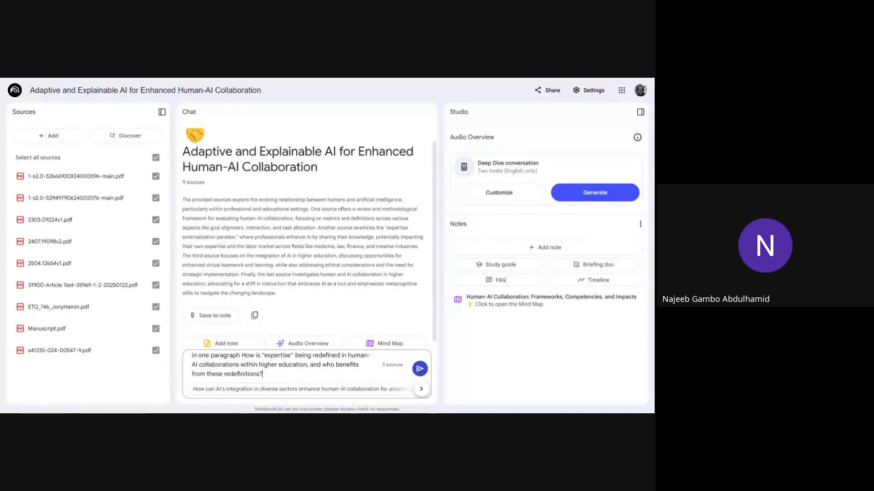
left_click(420, 370)
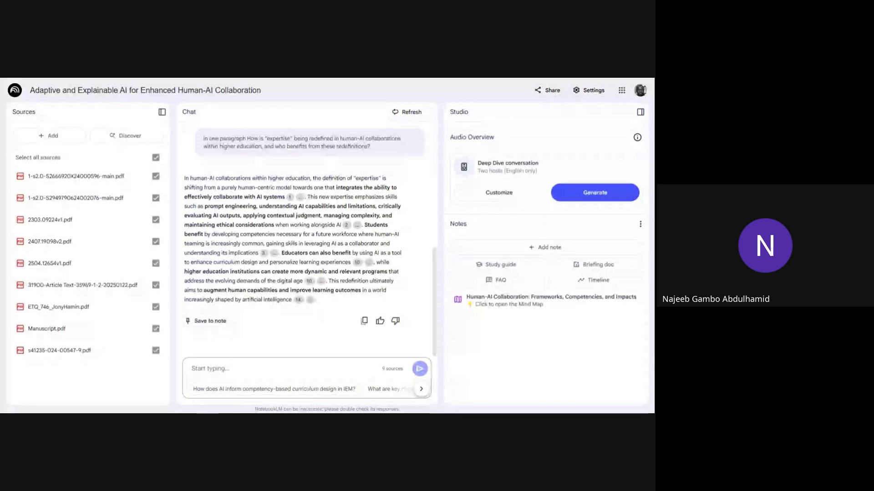
Expand the citations behind the answer's claim on collaborating effectively with AI systems and read the first cited source excerpt
left_click(300, 197)
mouse_move(290, 199)
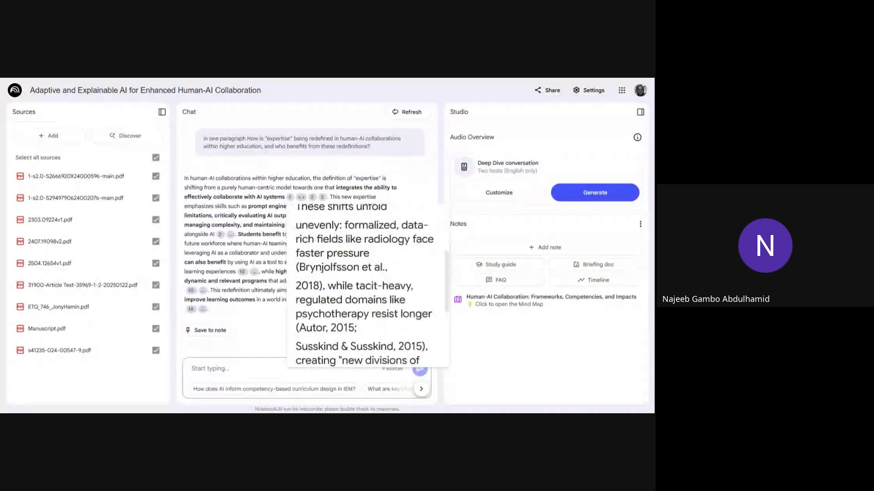
scroll(366, 284, "down", 3)
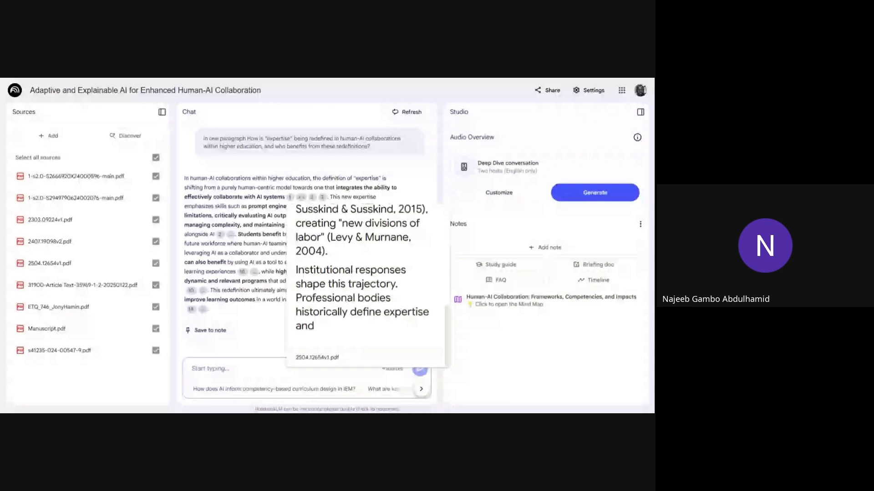
scroll(366, 284, "up", 1)
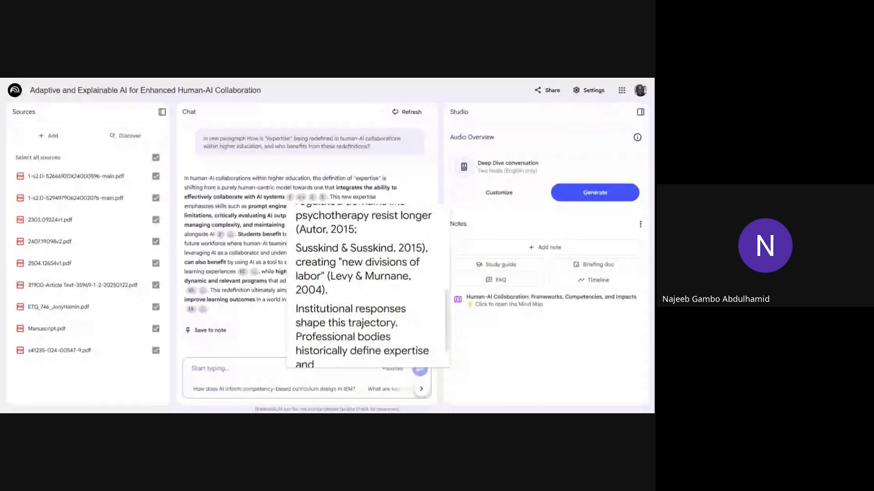
scroll(311, 279, "up", 3)
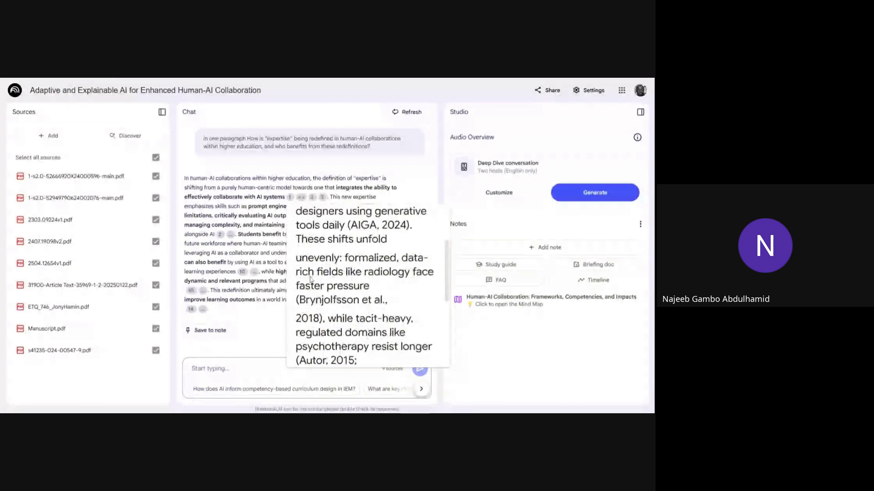
scroll(310, 280, "up", 2)
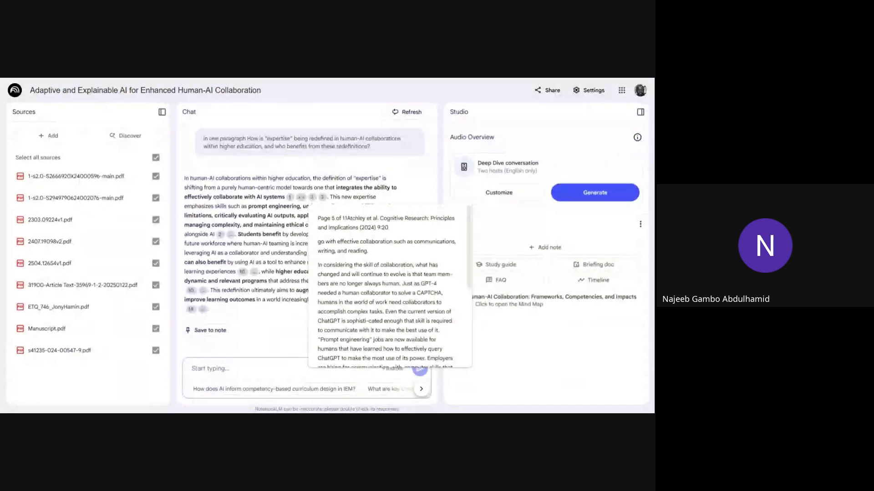
Read the source excerpts behind the second and third citations of the claim on collaborating effectively with AI systems
scroll(389, 287, "down", 2)
scroll(389, 286, "down", 2)
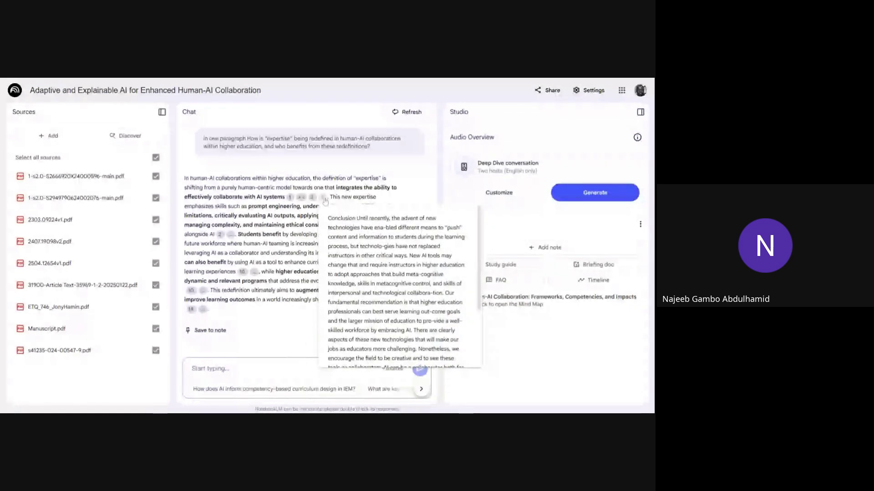
scroll(399, 282, "down", 3)
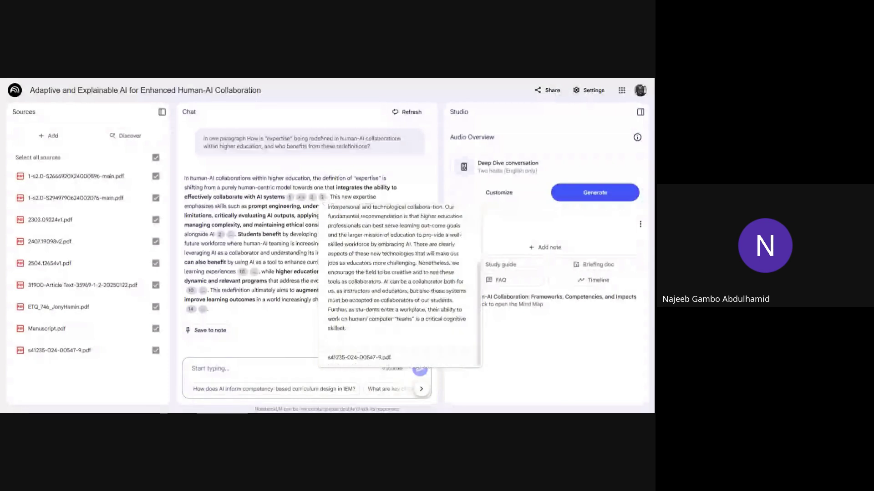
scroll(399, 282, "up", 3)
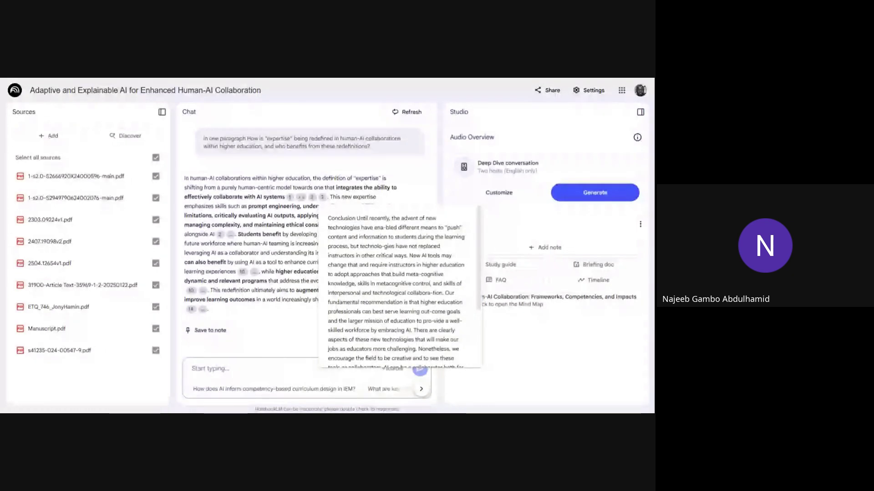
scroll(344, 300, "down", 3)
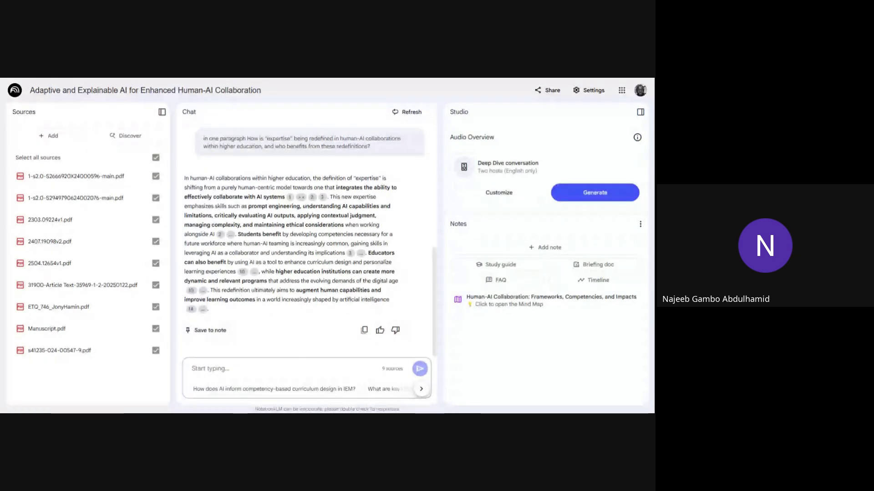
Expand the group of citations supporting the sentence on the skills needed when working alongside AI and check its sources
mouse_move(219, 236)
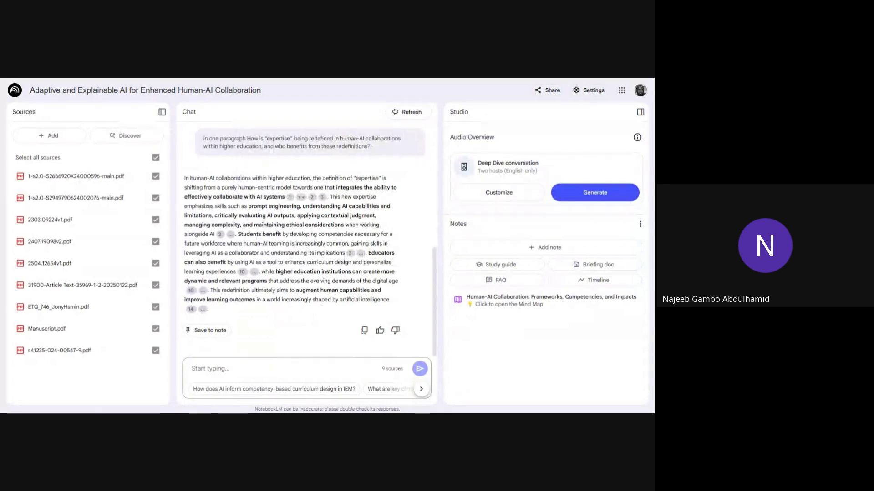
left_click(230, 237)
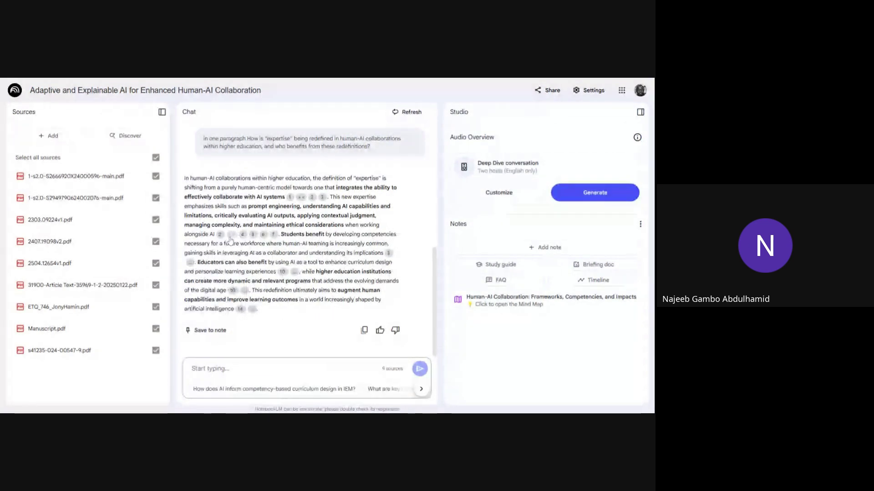
mouse_move(243, 235)
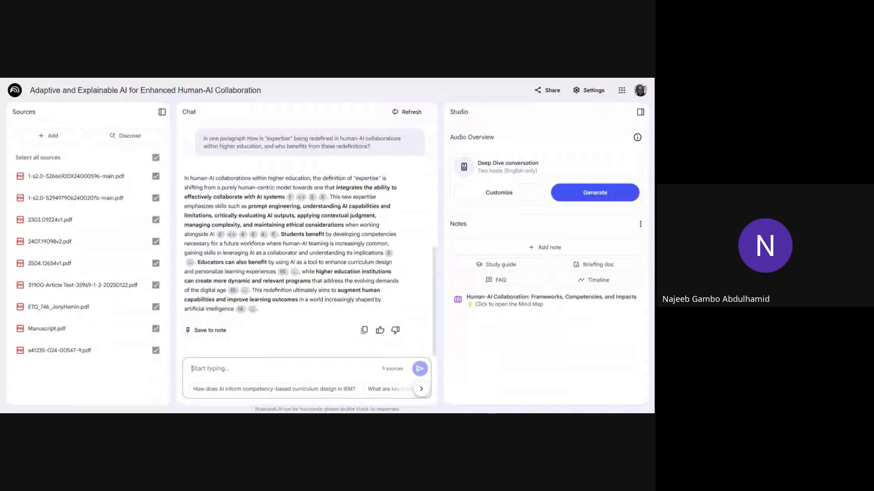
Ask for one paragraph on assumptions current studies make about human and AI actors' capacities, roles and relationships, and how these reflect or obscure Global South power asymmetries
type("in onw")
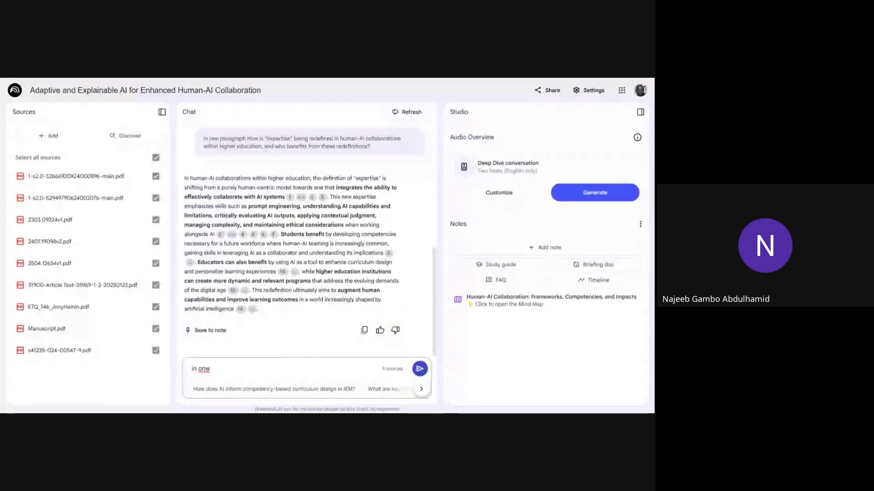
key("BackSpace")
type("e para")
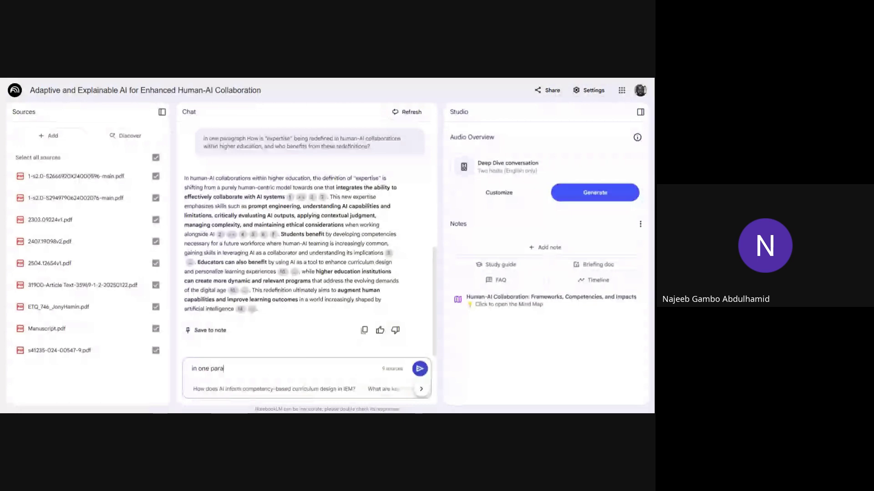
type("graph")
type("What assumptions do current studies make about the capacities, roles, and relationships between human and AI actors, and how do these reflect or obscure power asymmetries—particularly in Global South contexts?")
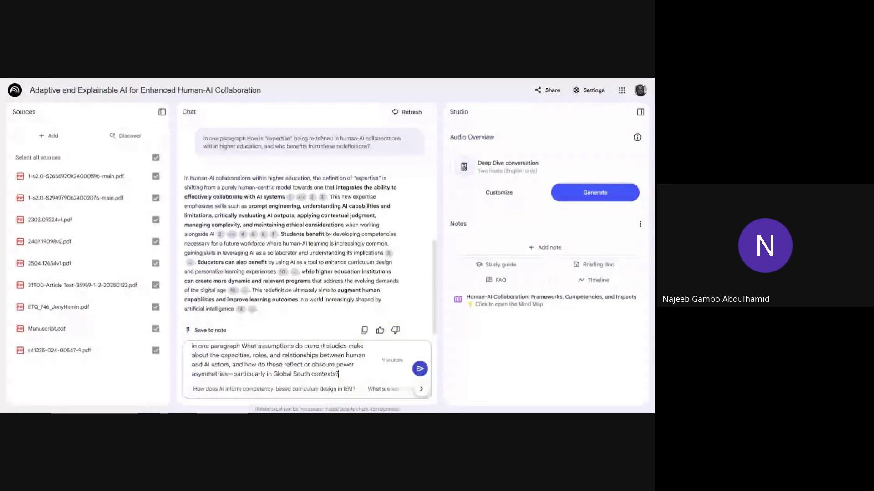
left_click(419, 369)
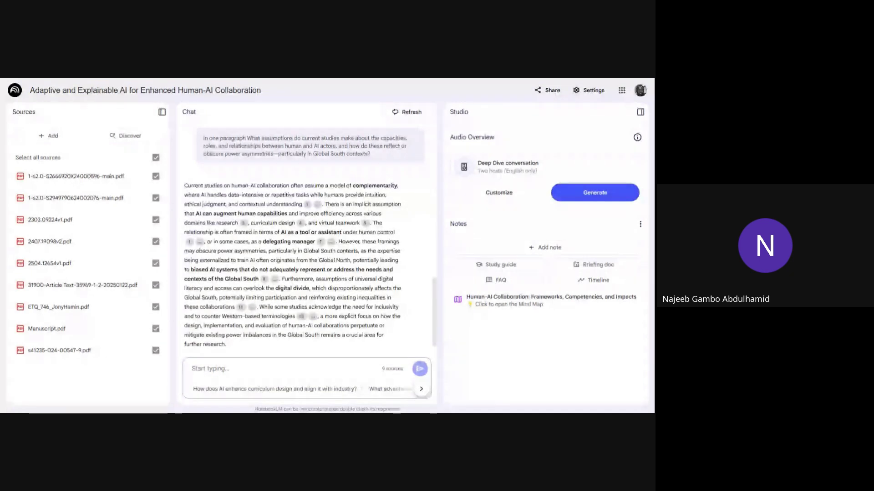
scroll(307, 241, "up", 1)
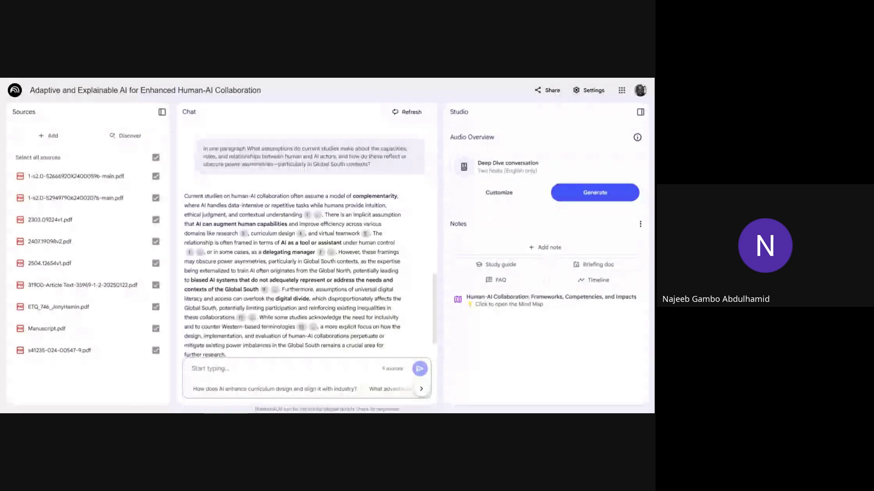
scroll(307, 241, "down", 4)
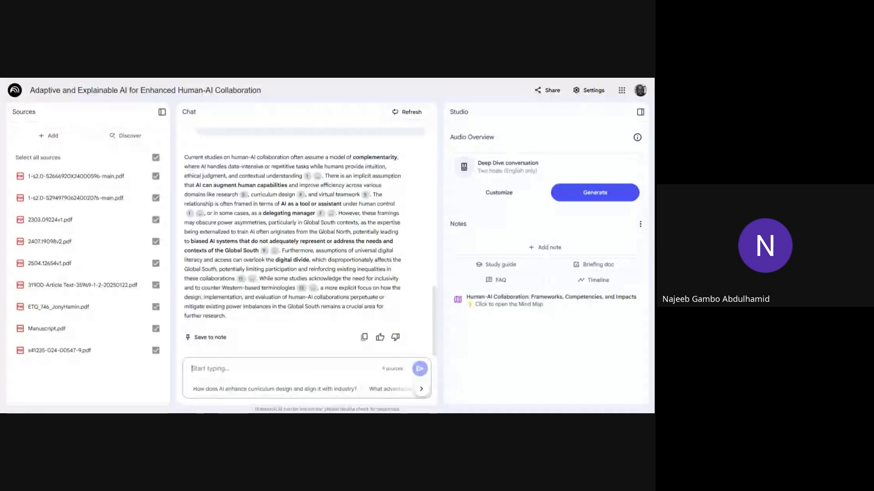
Ask for one paragraph on methodological frameworks used to study human-AI collaboration in higher education and critical gaps in capturing lived experience, institutional dynamics, or long-term impacts
type("in onw")
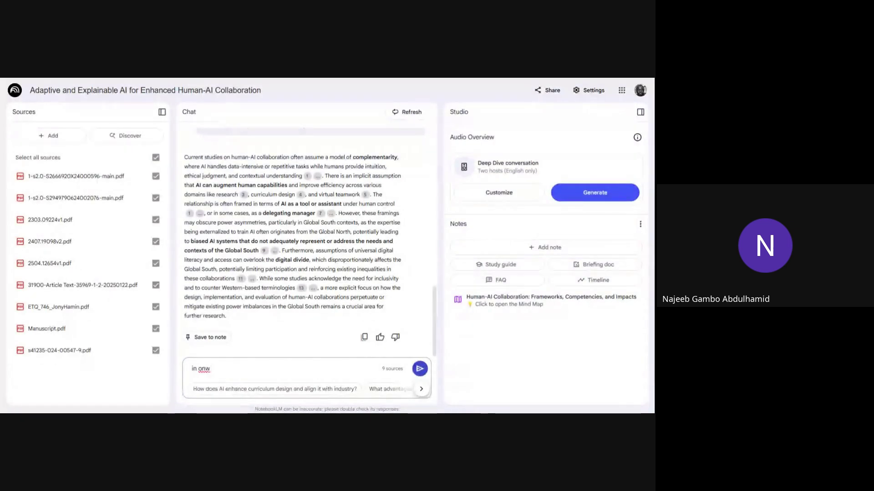
type(" p")
key("BackSpace")
key("BackSpace")
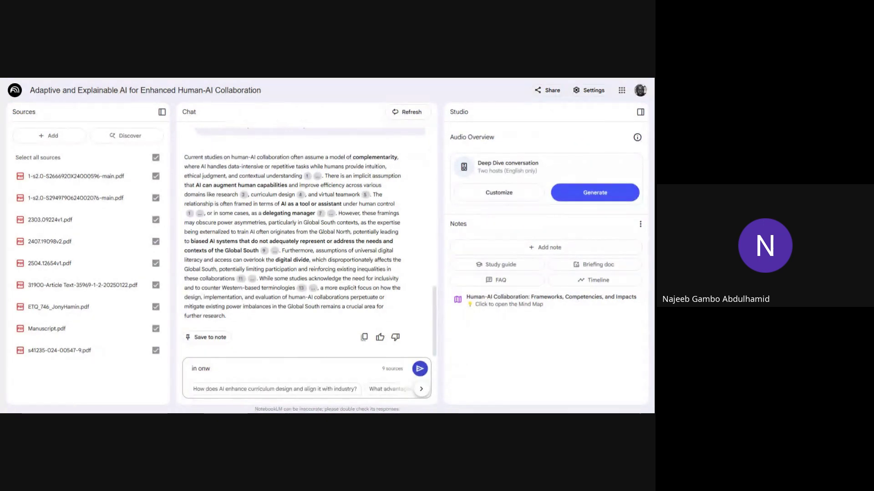
key("BackSpace")
type("E PARAGRAP")
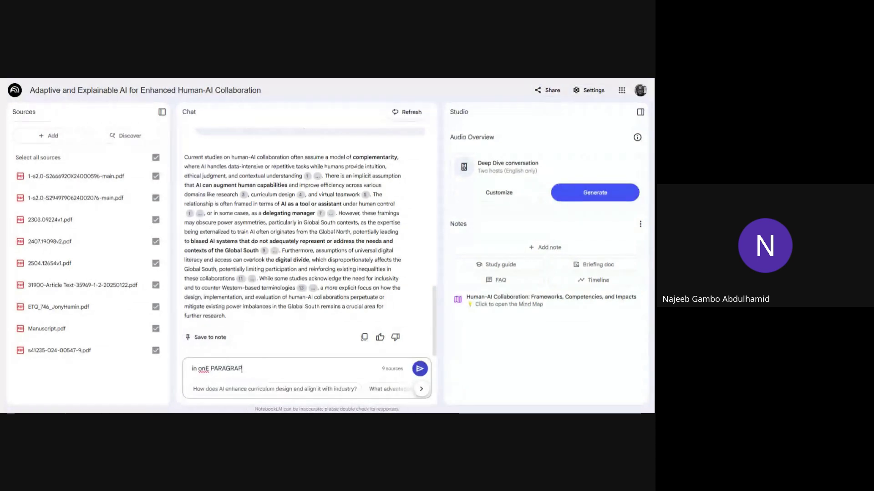
type("H")
type("What methodological frameworks are used to study human-AI collaboration in higher education, and where are the critical gaps in capturing lived experience, institutional dynamics, or long-term impacts?")
key("Return")
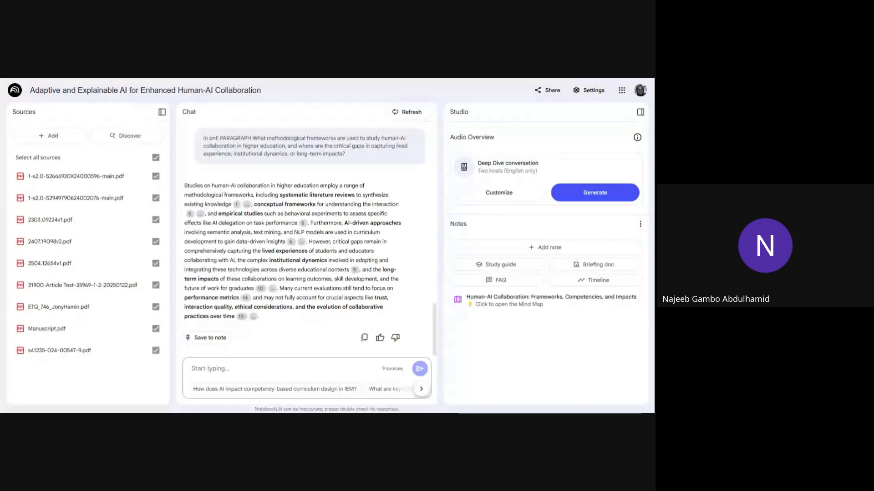
Switch to Word and paste the answers on expertise, study assumptions and methodological frameworks under the heading "Human-AI Collaboration and the Changing Nature of Expertise"
scroll(304, 242, "up", 3)
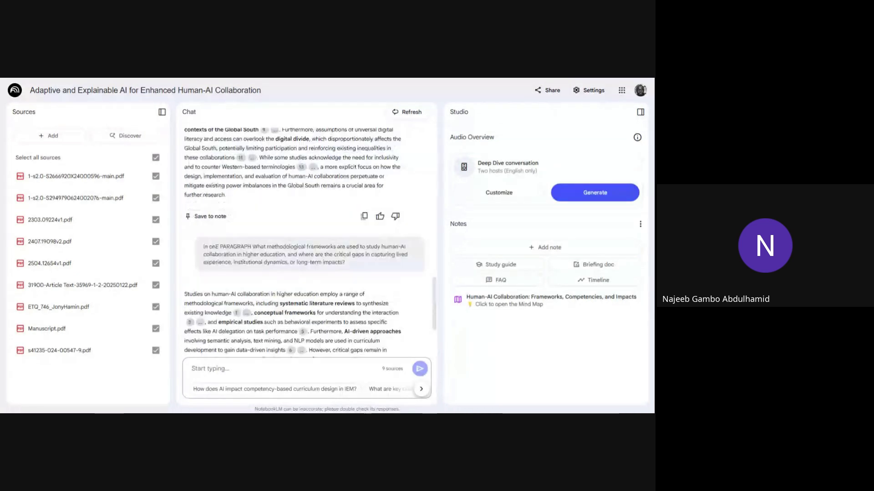
scroll(317, 269, "up", 10)
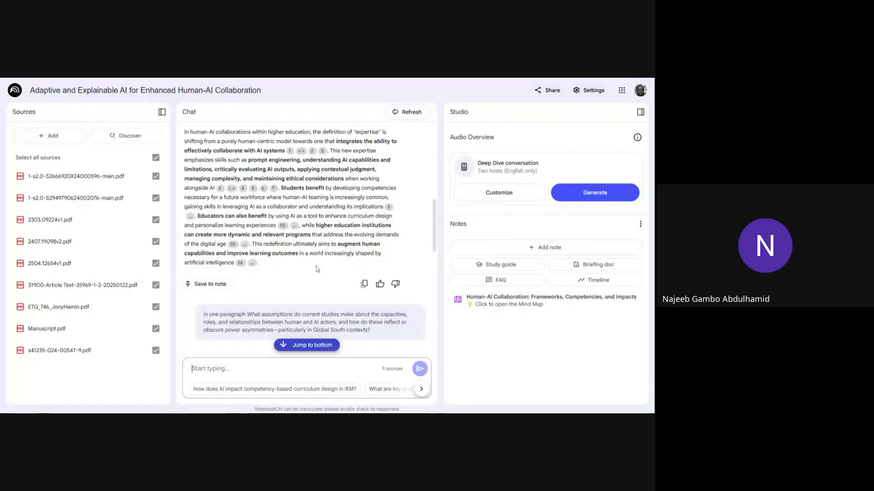
scroll(317, 268, "up", 1)
scroll(317, 269, "down", 2)
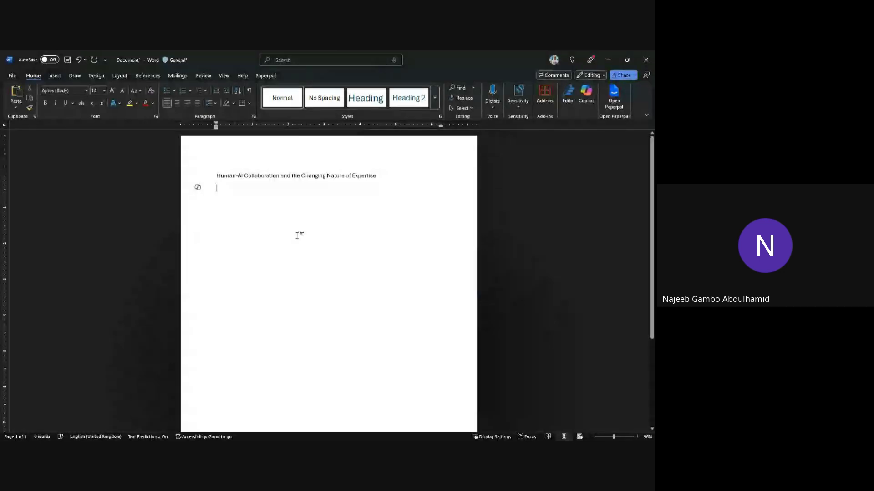
type("In human-AI collaborations within higher education, the definition of \"expertise\" is shifting from a purely human-centric model towards one that integrates the ability to effectively collaborate with AI systems. This new expertise emphasizes skills such as prompt engineering, understanding AI capabilities and limitations, critically evaluating AI outputs, applying contextual judgment, managing complexity, and maintaining ethical considerations when working alongside AI. Students benefit by developing competencies necessary for a future workforce where human-AI teaming is increasingly common, gaining skills in leveraging AI as a collaborator and understanding its implications. Educators can also benefit by using AI as a tool to enhance curriculum design and personalize learning experiences, while higher education institutions can create more dynamic and relevant programs that address the evolving demands of the digital age. This redefinition ultimately aims to augment human capabilities and improve learning outcomes in a world increasingly shaped by artificial intelligence.")
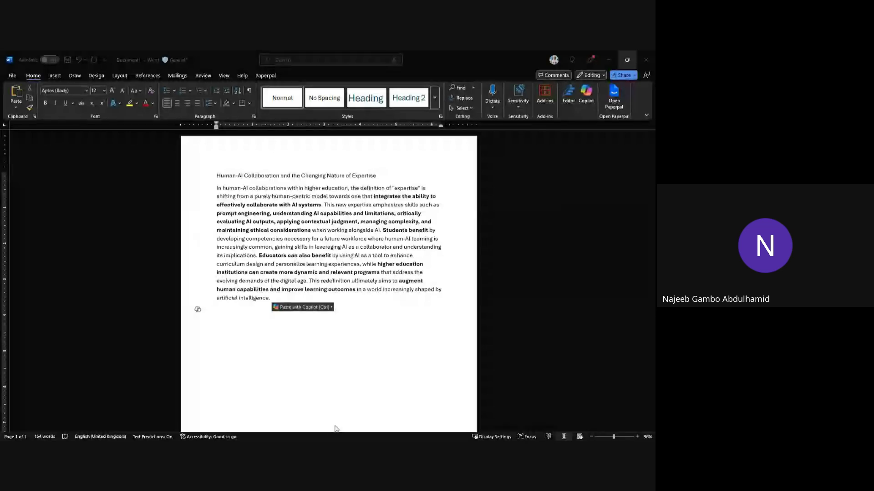
left_click(362, 300)
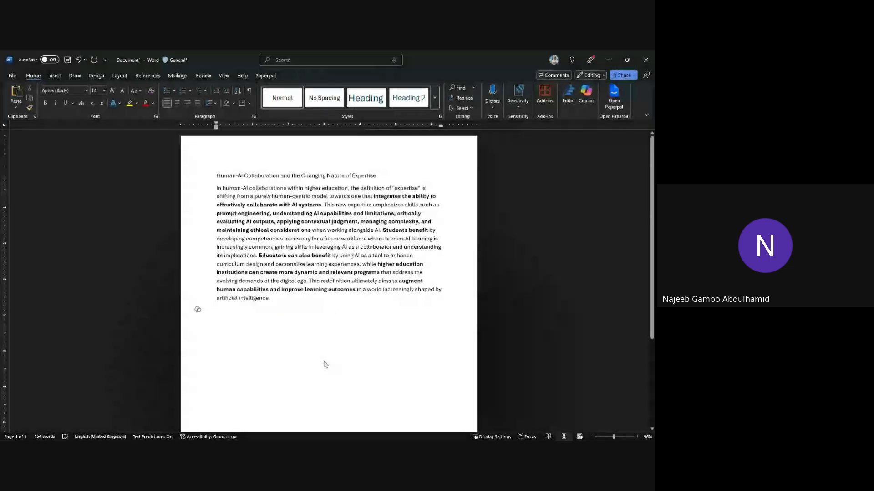
type("Current studies on human-AI collaboration often assume a model of complementarity, where AI handles data-intensive or repetitive tasks while humans provide intuition, ethical judgment, and contextual understanding. There is an implicit assumption that AI can augment human capabilities and improve efficiency across various domains like research, curriculum design, and virtual teamwork. The relationship is often framed in terms of AI as a tool or assistant under human control, or in some cases, as a delegating manager. However, these framings may obscure power asymmetries, particularly in Global South contexts, as the expertise being externalized to train AI often originates from the Global North, potentially leading to biased AI systems that do not adequately represent or address the needs and contexts of the Global South. Furthermore, assumptions of universal digital literacy and access can overlook the digital divide, which disproportionately affects the Global South, potentially limiting participation and reinforcing existing inequalities in these collaborations. While some studies acknowledge the need for inclusivity and to counter Western-based terminologies, a more explicit focus on how the design, implementation, and evaluation of human-AI collaborations perpetuate or mitigate existing power imbalances in the Global South remains a crucial area for further research.")
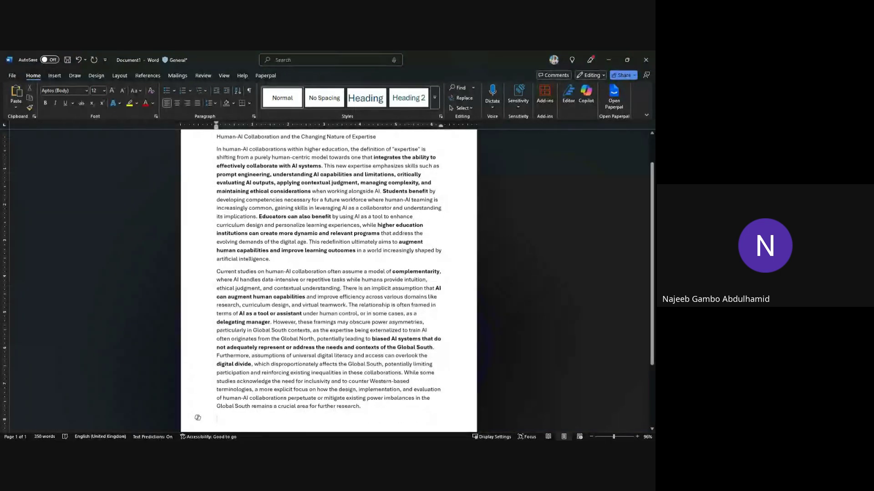
type("Studies on human-AI collaboration in higher education employ a range of methodological frameworks, including systematic literature reviews to synthesize existing knowledge, conceptual frameworks for understanding the interaction, and empirical studies such as behavioral experiments to assess specific effects like AI delegation on task performance. Furthermore, AI-driven approaches involving semantic analysis, text mining, and NLP models are used in curriculum development to gain data-driven insights. However, critical gaps remain in comprehensively capturing the lived experiences of students and educators collaborating with AI, the complex institutional dynamics involved in adopting and integrating these technologies across diverse educational contexts, and the long-term impacts of these collaborations on learning outcomes, skill development, and the future of work for graduates. Many current evaluations still tend to focus on performance metrics and may not fully account for crucial aspects like trust, interaction quality, ethical considerations, and the evolution of collaborative practices over time.")
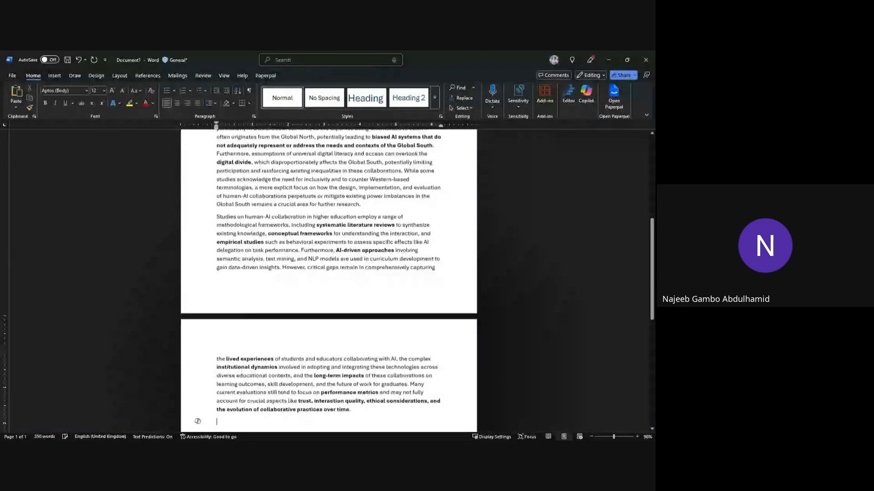
Review the three pasted paragraphs in the Word document from the heading to the end
scroll(382, 307, "up", 10)
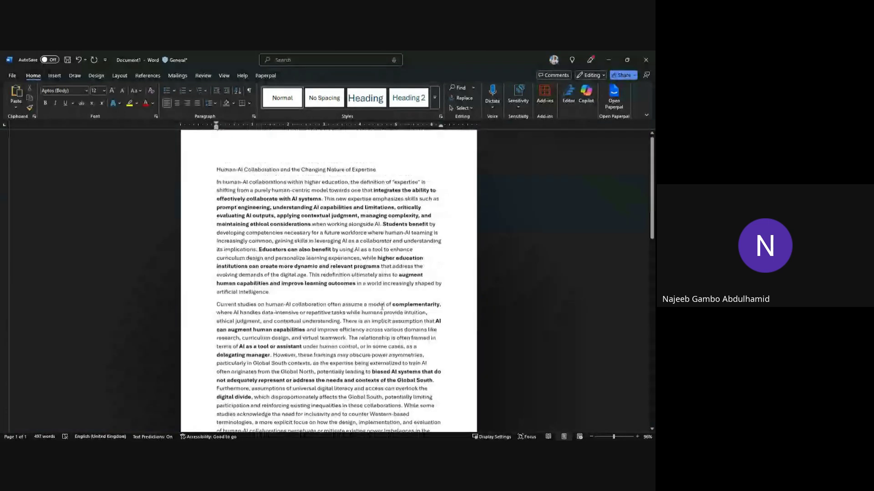
scroll(382, 307, "up", 1)
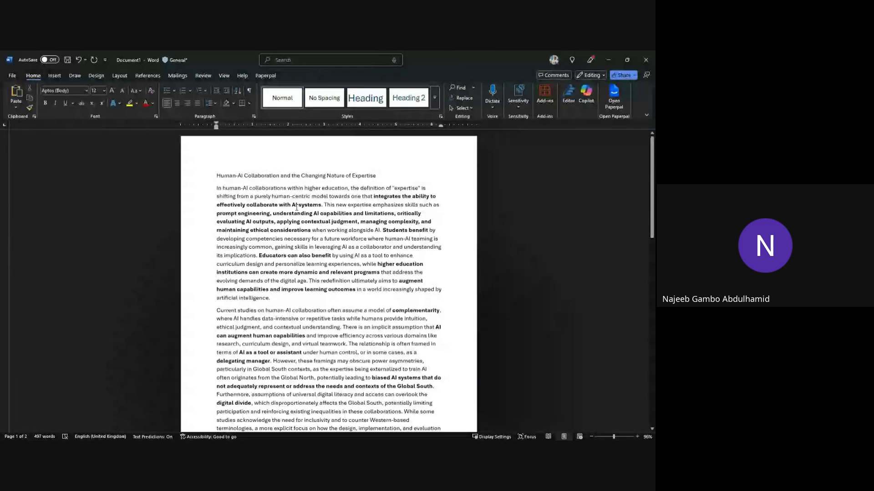
scroll(296, 207, "down", 9)
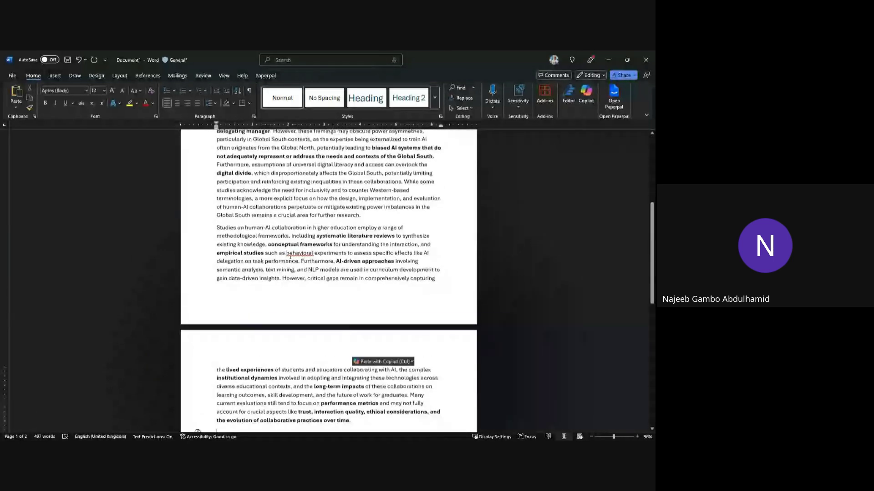
scroll(290, 257, "up", 9)
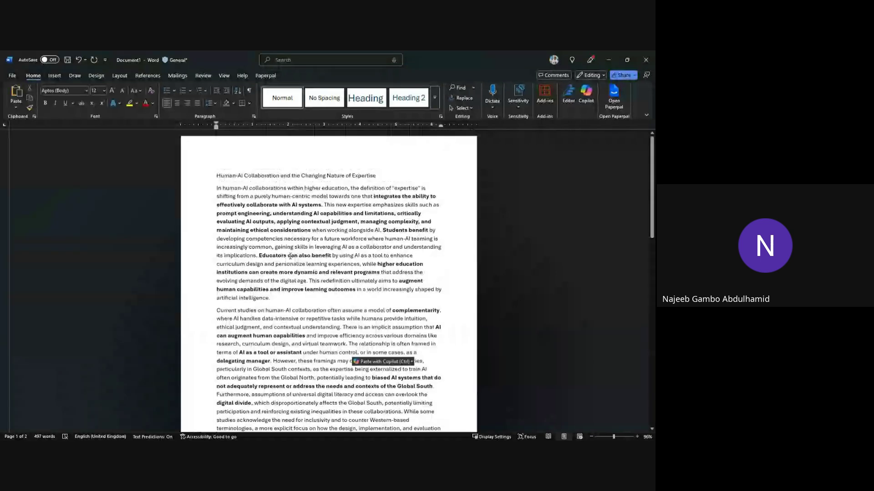
scroll(292, 250, "down", 3)
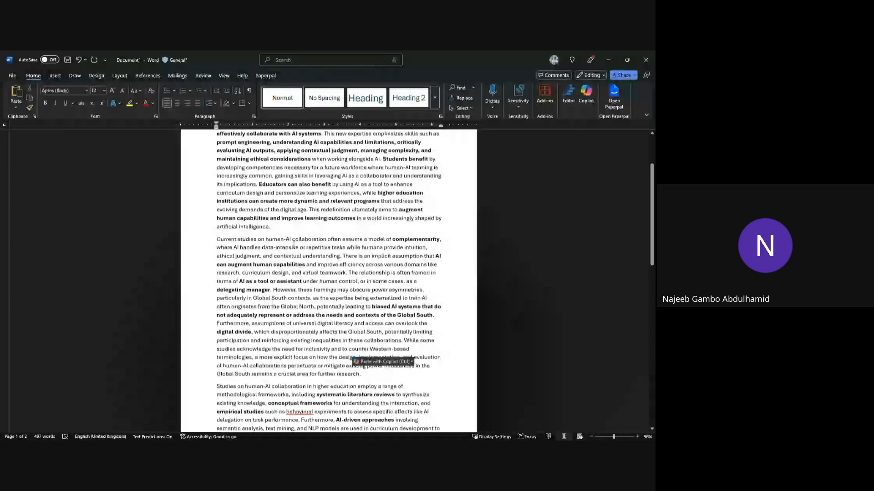
scroll(293, 244, "up", 3)
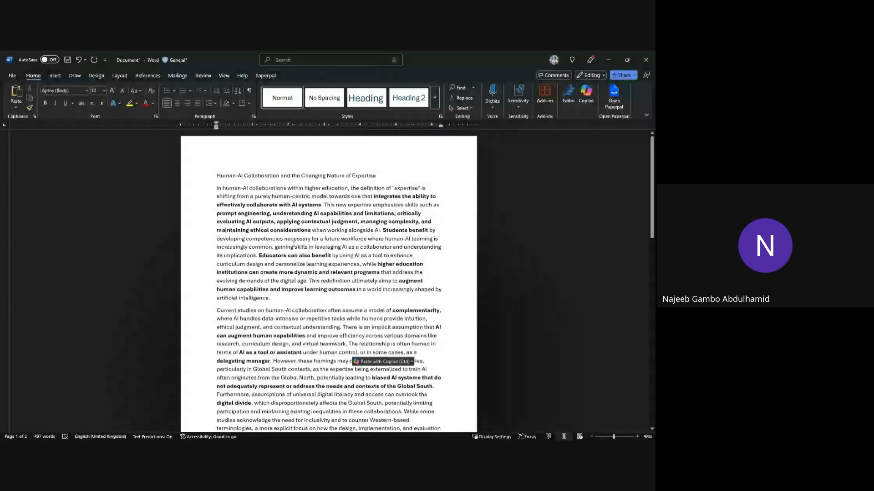
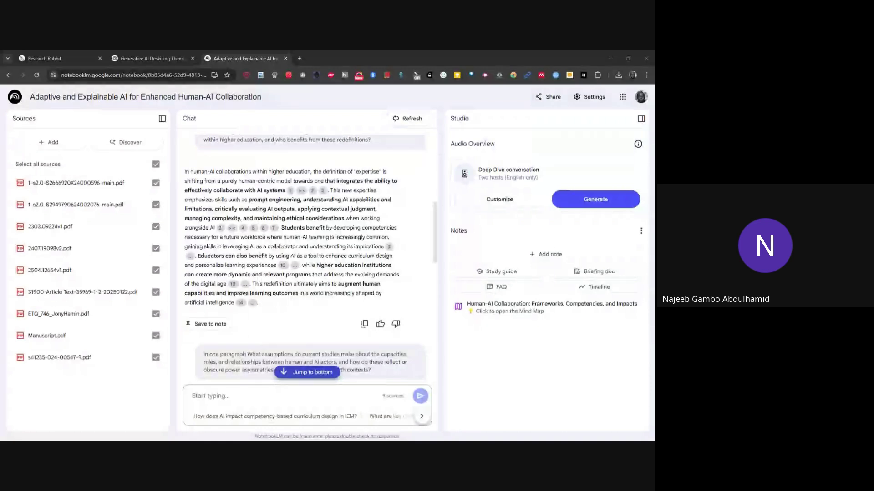
Switch to NotebookLM, open the first citation on collaborating effectively with AI systems, and compare its source excerpt with the answer's opening sentence
left_click(290, 190)
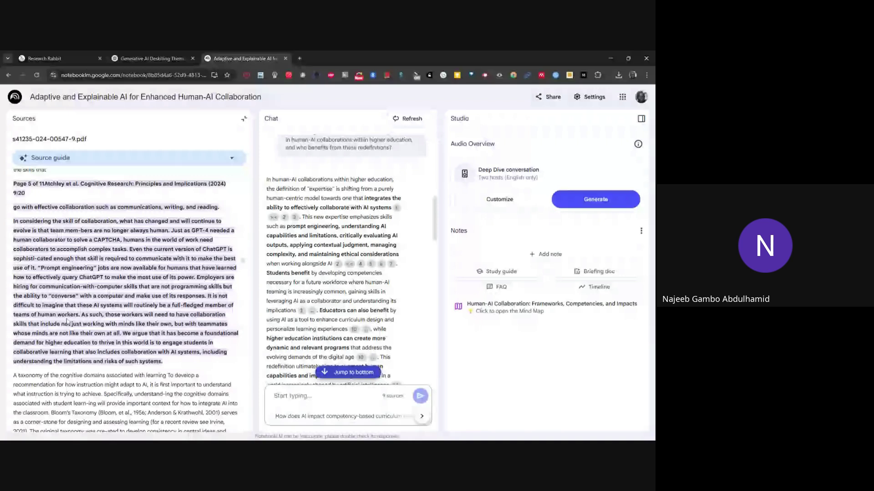
scroll(68, 322, "up", 1)
left_click_drag(74, 289, 135, 261)
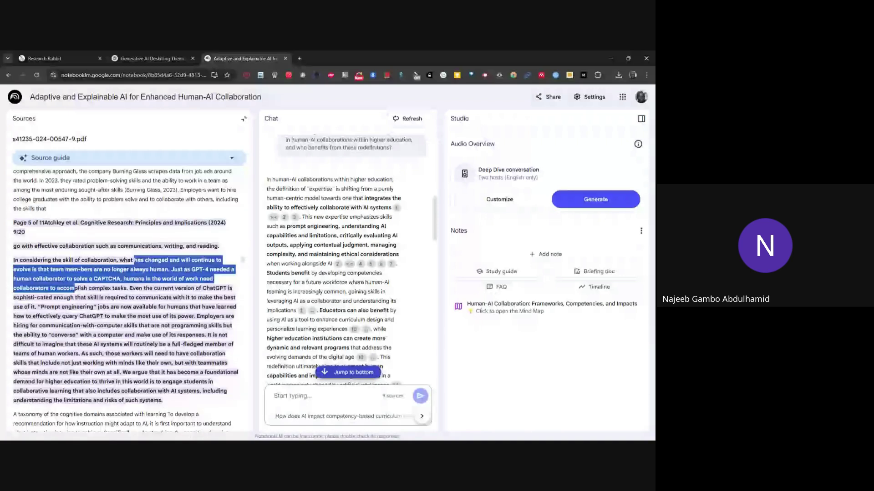
left_click_drag(266, 179, 277, 199)
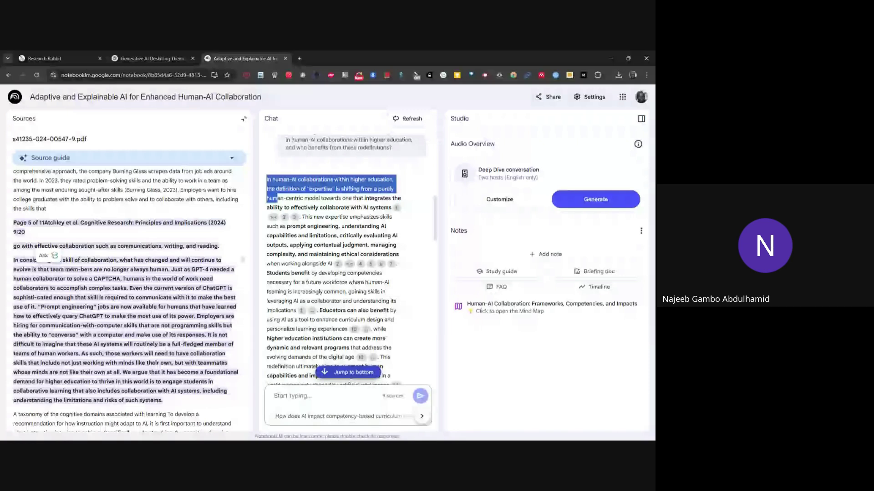
left_click_drag(277, 198, 389, 215)
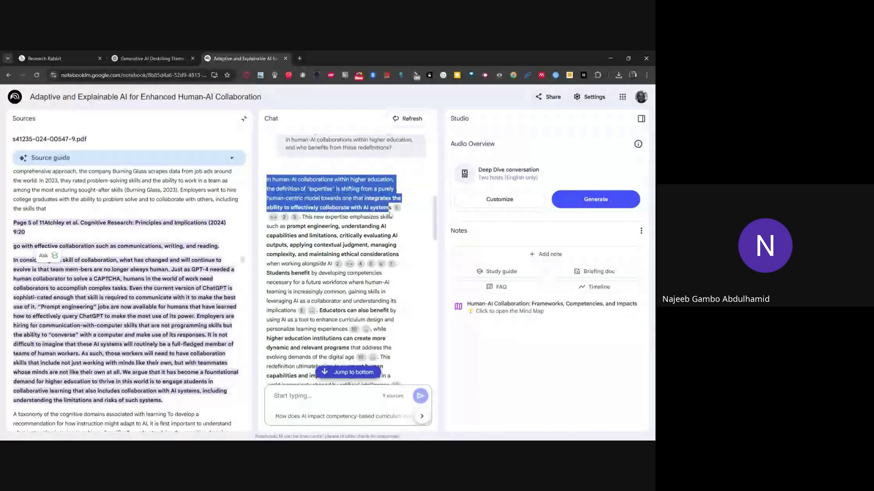
mouse_move(295, 222)
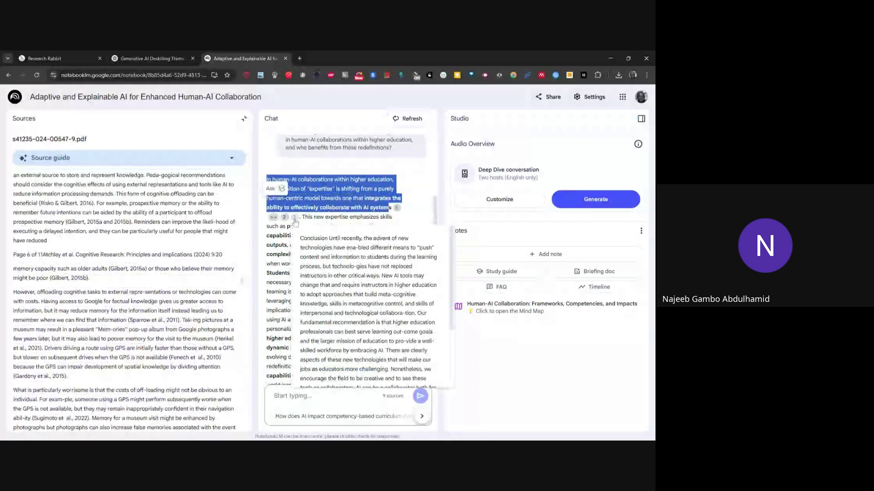
left_click(295, 222)
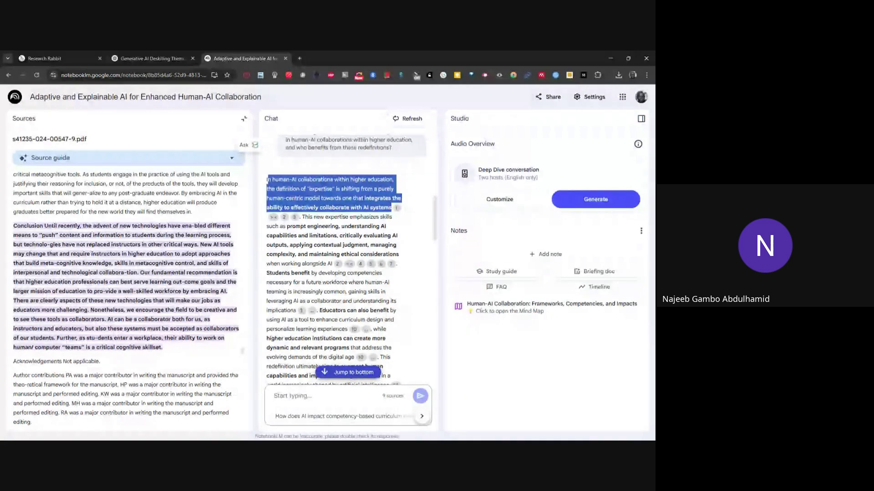
scroll(126, 296, "down", 2)
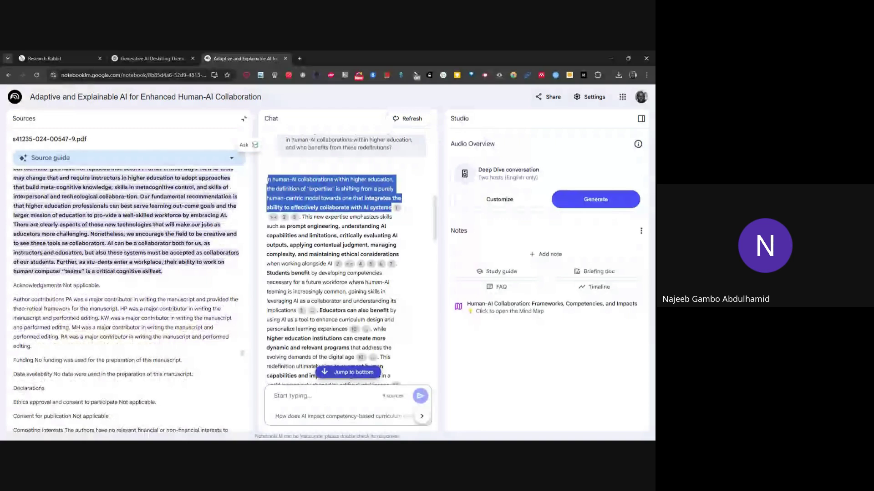
scroll(348, 273, "down", 1)
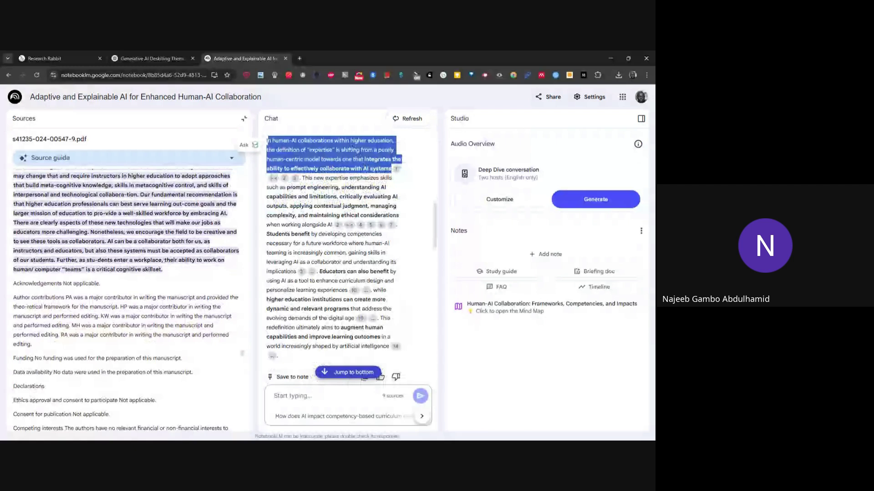
Highlight the answer's sentence on the skills the new expertise emphasizes and open the source excerpt behind its first citation
left_click_drag(313, 225, 302, 178)
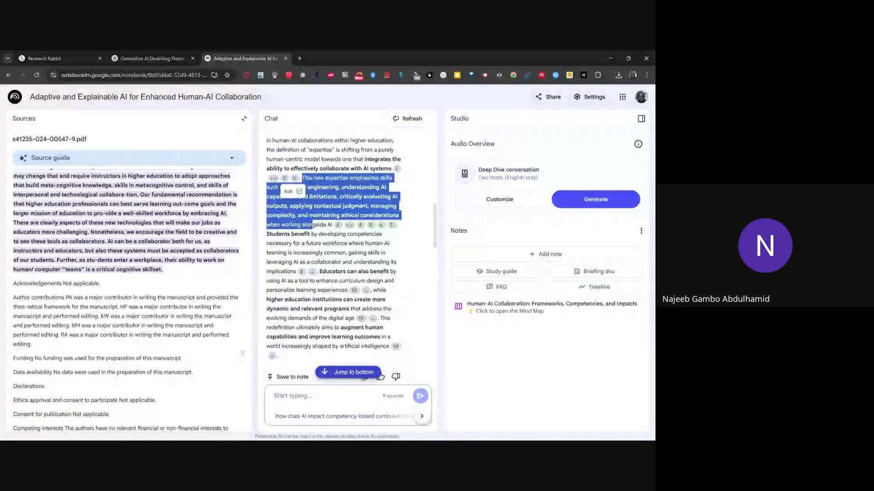
mouse_move(340, 230)
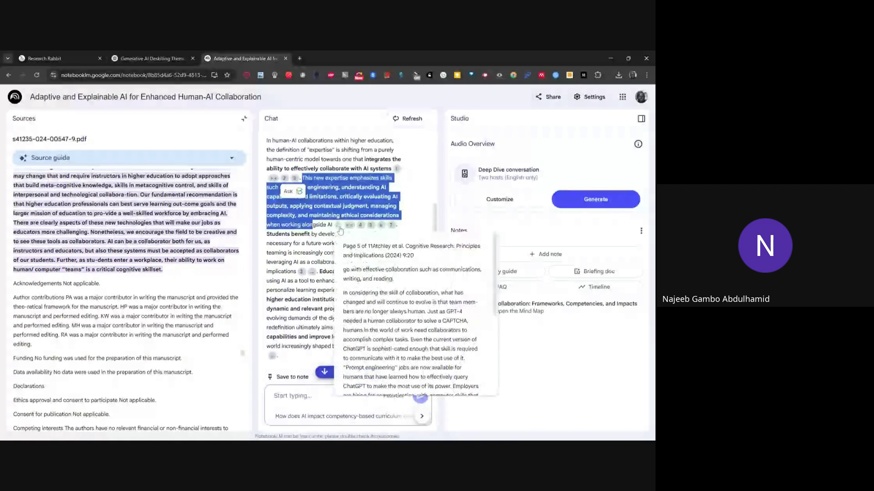
left_click(339, 229)
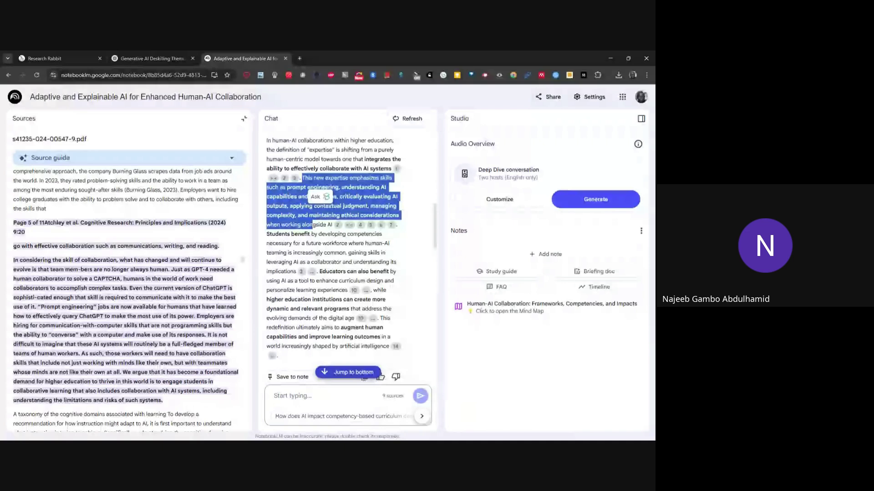
Open the fourth, fifth and sixth citations behind the skills sentence, read their excerpts in 2504.12654v1.pdf, and close the source view
left_click(360, 226)
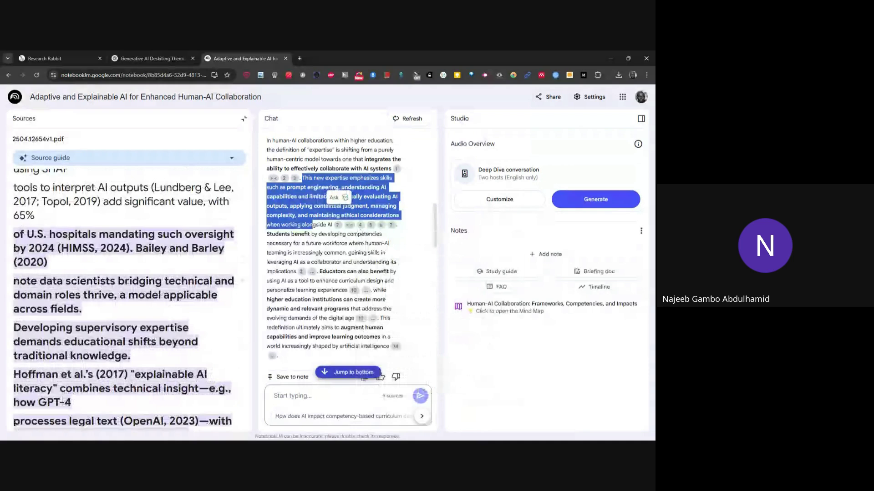
mouse_move(373, 230)
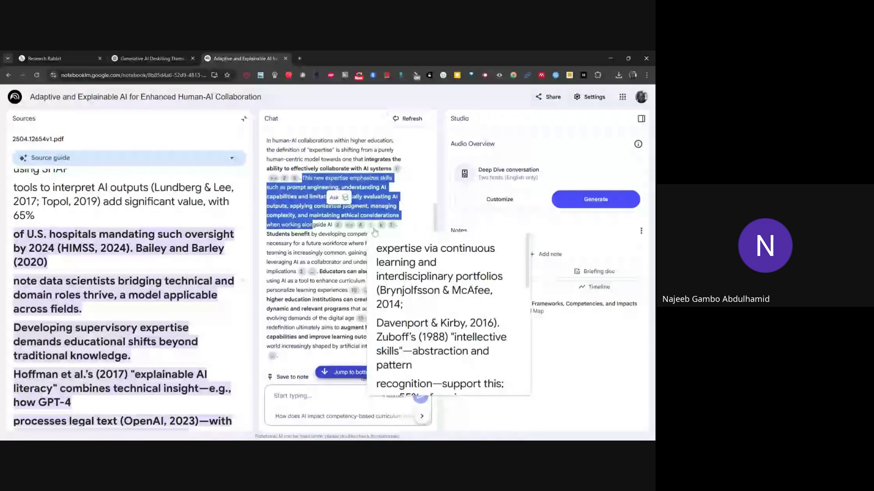
left_click(375, 231)
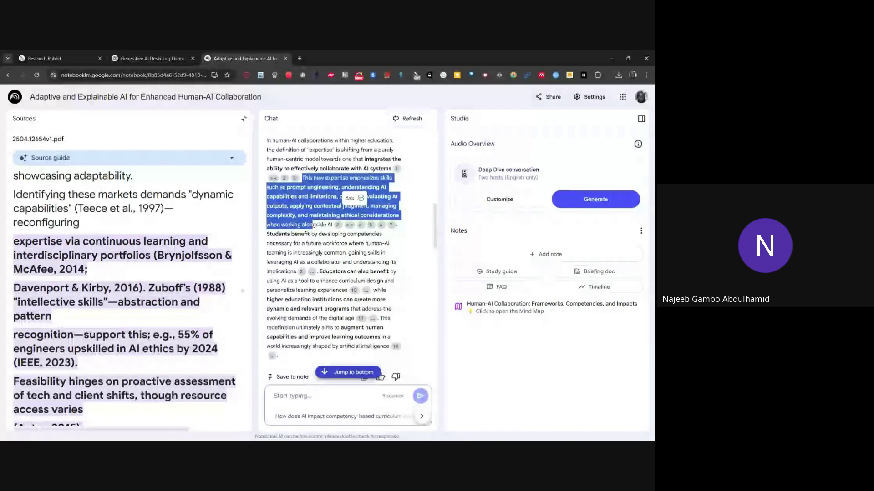
left_click(382, 227)
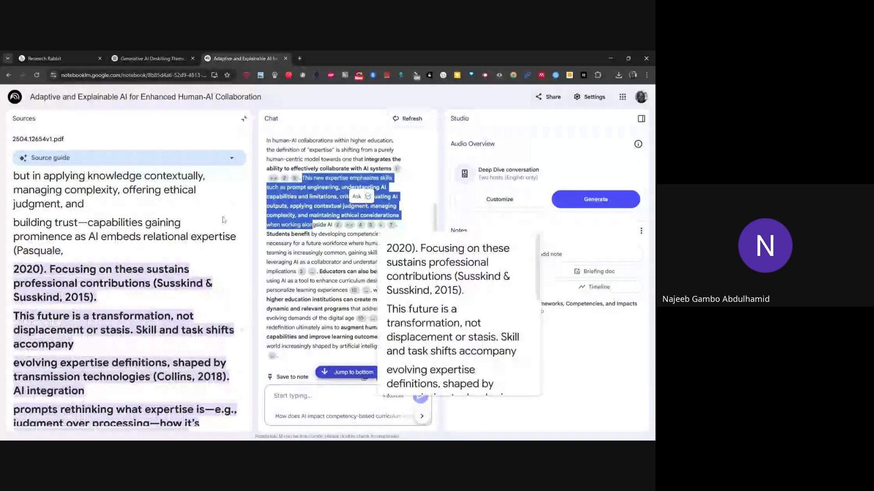
left_click(244, 119)
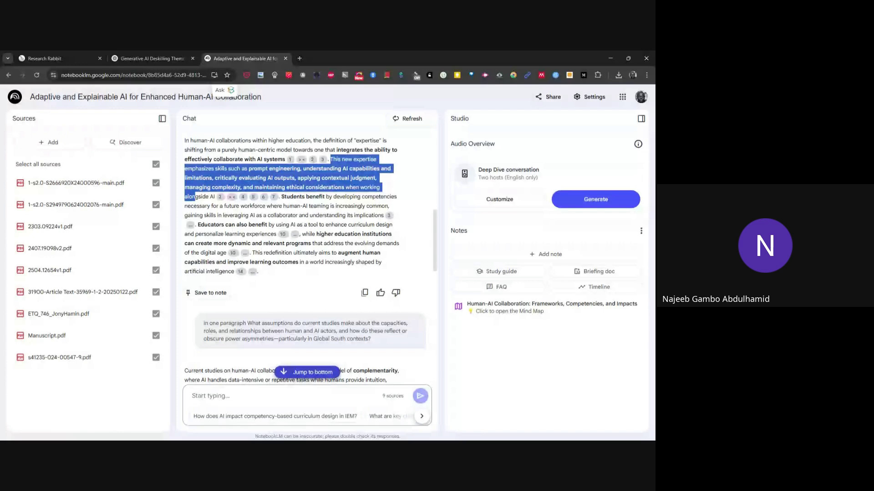
scroll(307, 254, "up", 1)
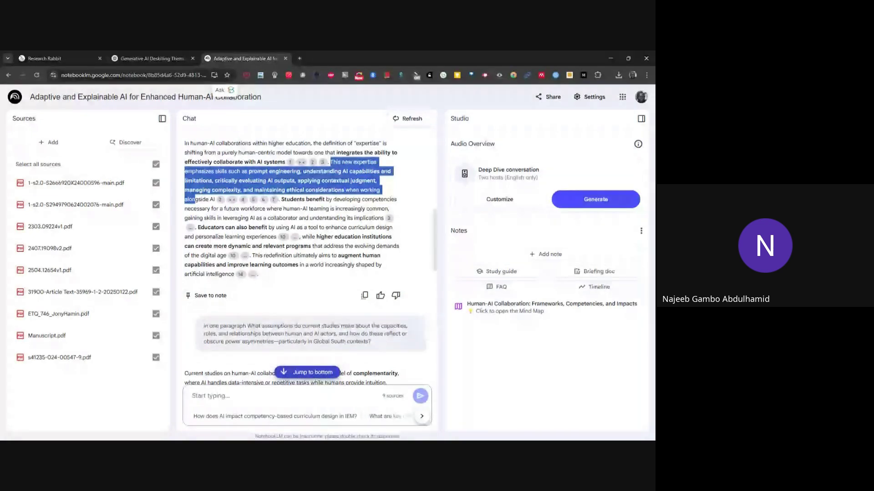
scroll(307, 255, "up", 2)
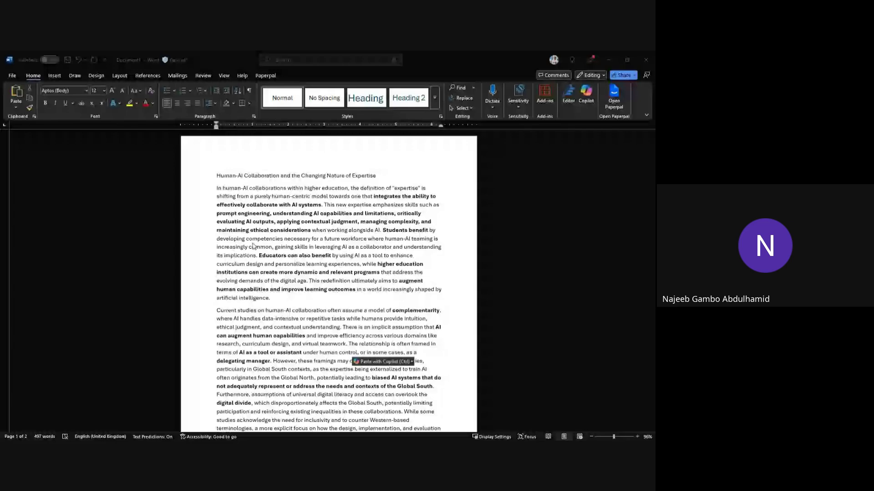
Switch to the Word document and insert the citation [2] after "effectively collaborate with AI systems" in the first paragraph
scroll(253, 246, "down", 3)
scroll(253, 246, "up", 3)
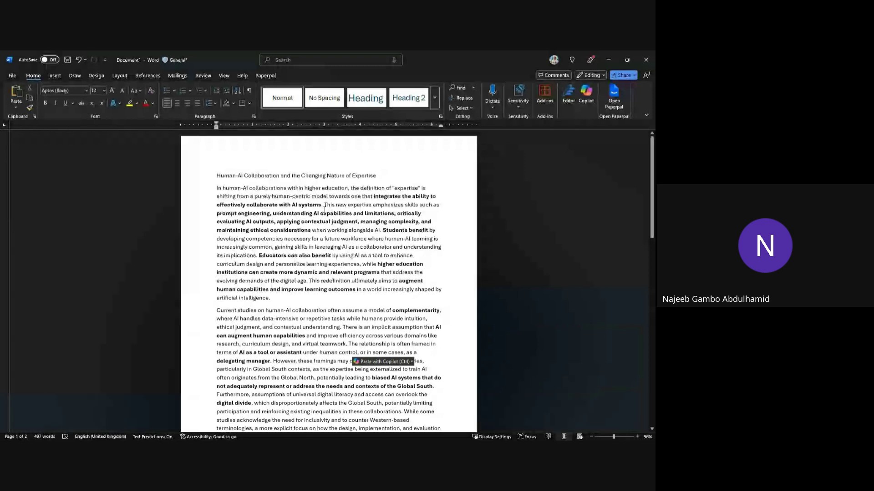
left_click(322, 205)
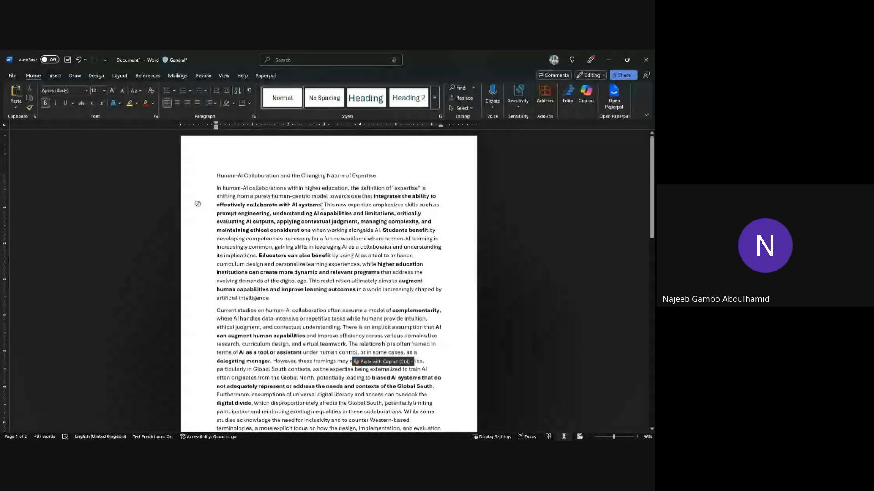
type("[2")
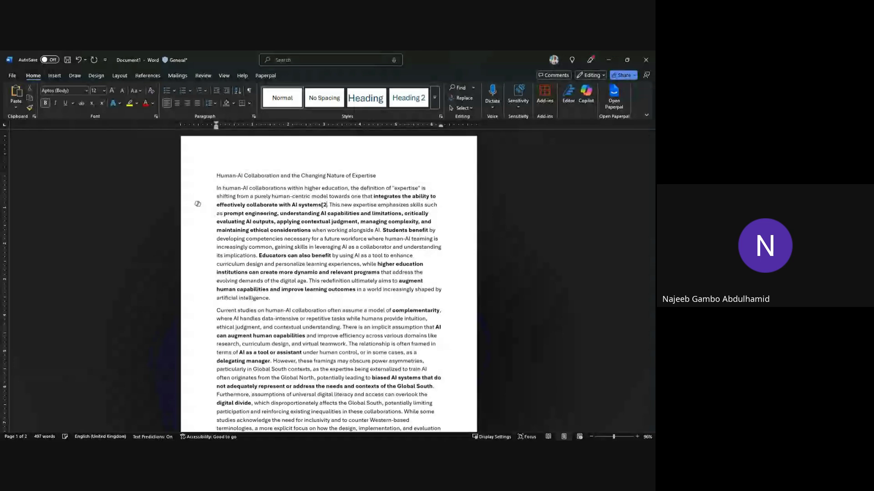
type("].")
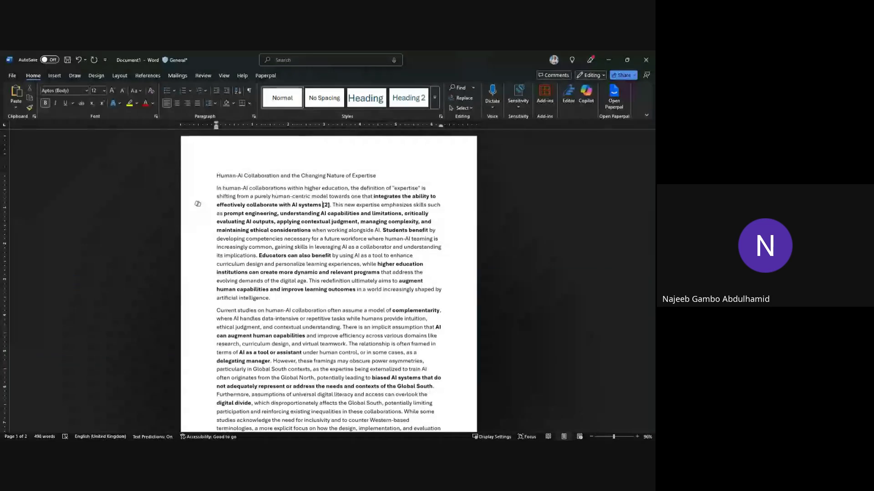
Insert the citation [1, 5, 6] after "when working alongside AI" in the first paragraph
left_click(380, 230)
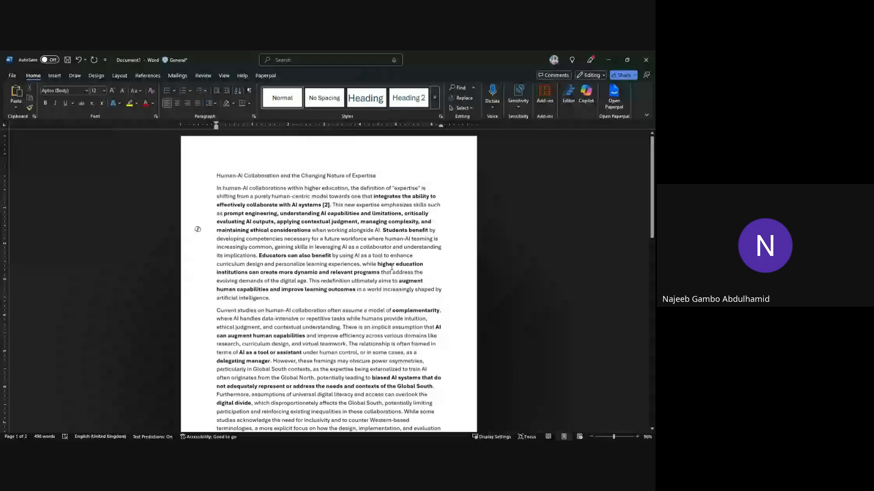
type("[")
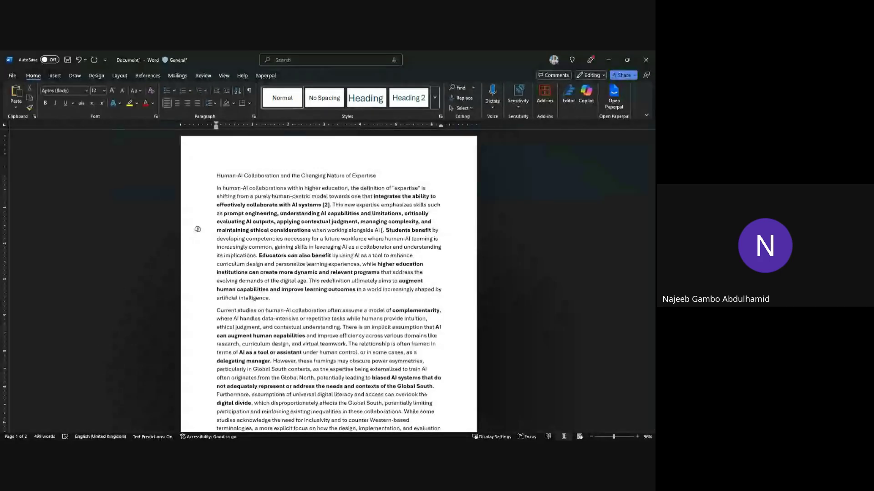
type("1, ")
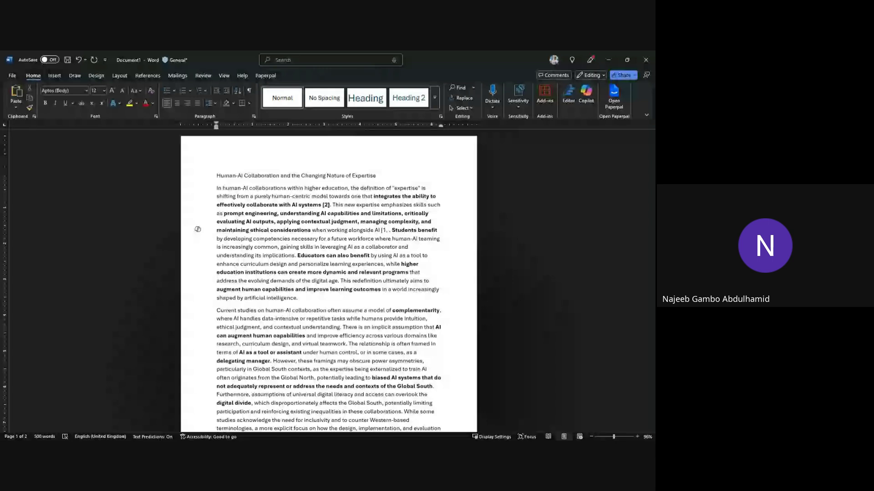
type("5, 5")
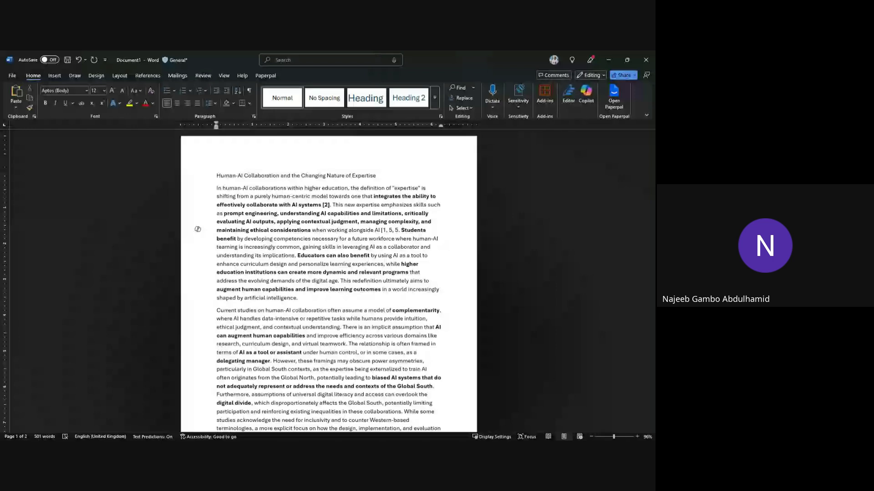
type("6")
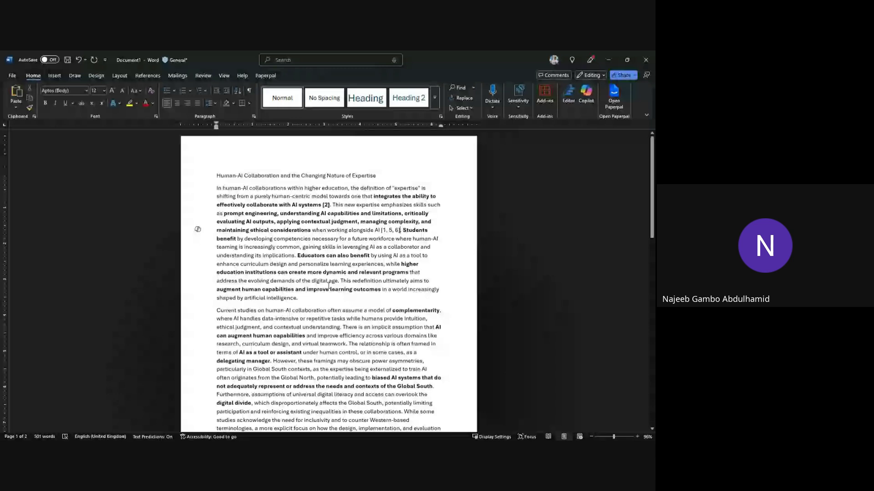
Insert the citation [2,4,6] after "artificial intelligence" at the end of the first paragraph
left_click(297, 299)
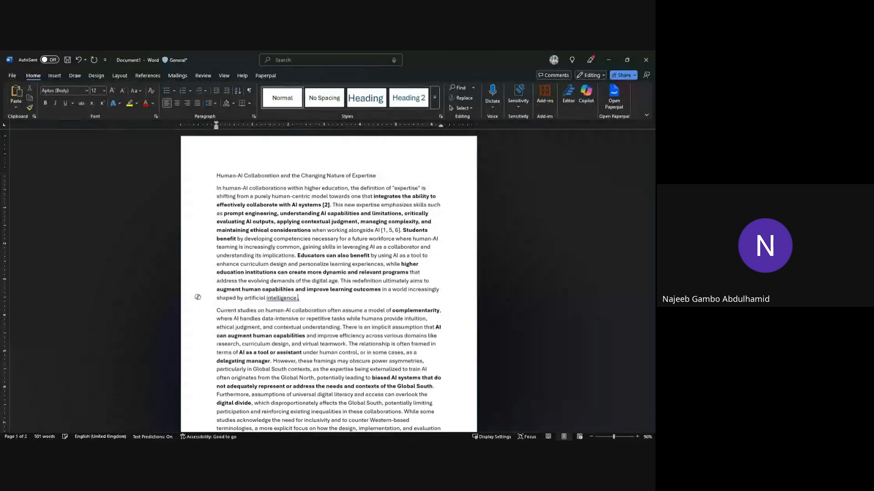
type("[")
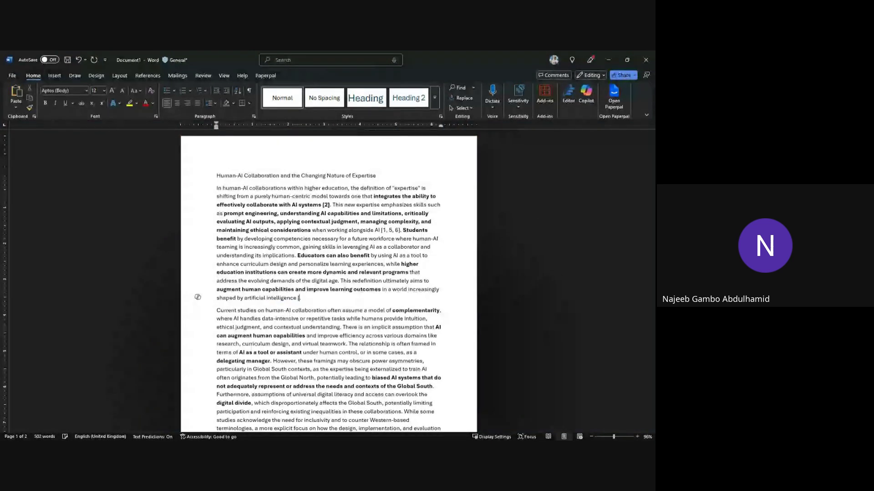
type("2,4,6].")
Look over the remaining paragraphs of the Word draft and copy the document's entire text
scroll(291, 275, "down", 1)
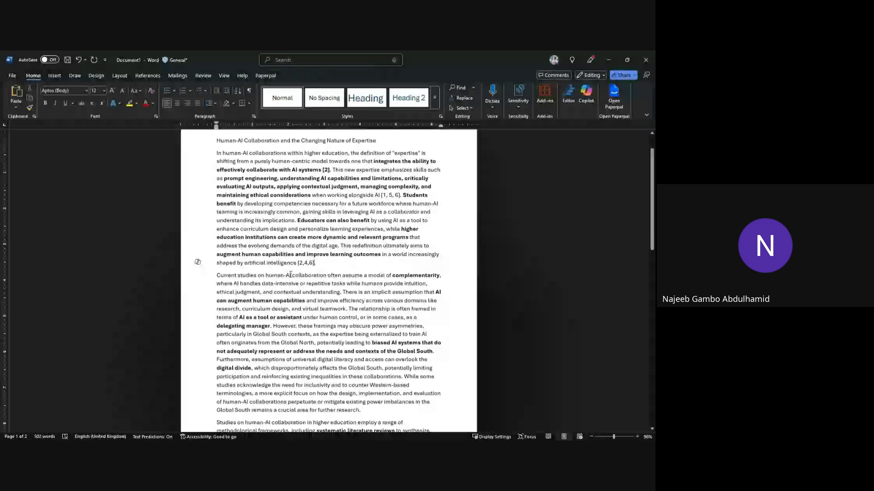
scroll(335, 276, "down", 1)
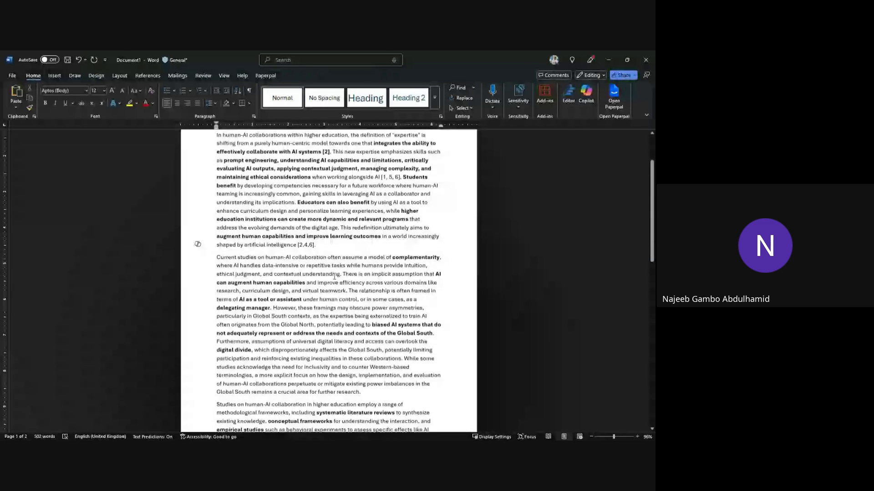
scroll(335, 276, "down", 5)
key("alt+Tab")
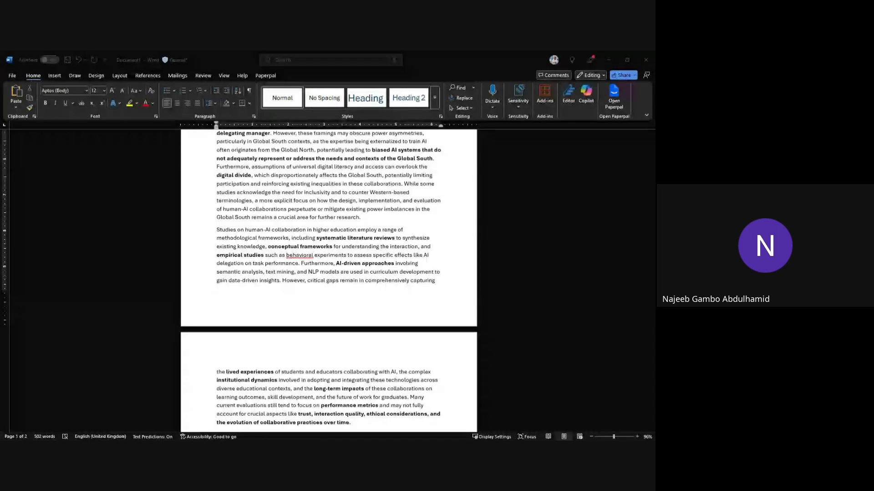
left_click(351, 242)
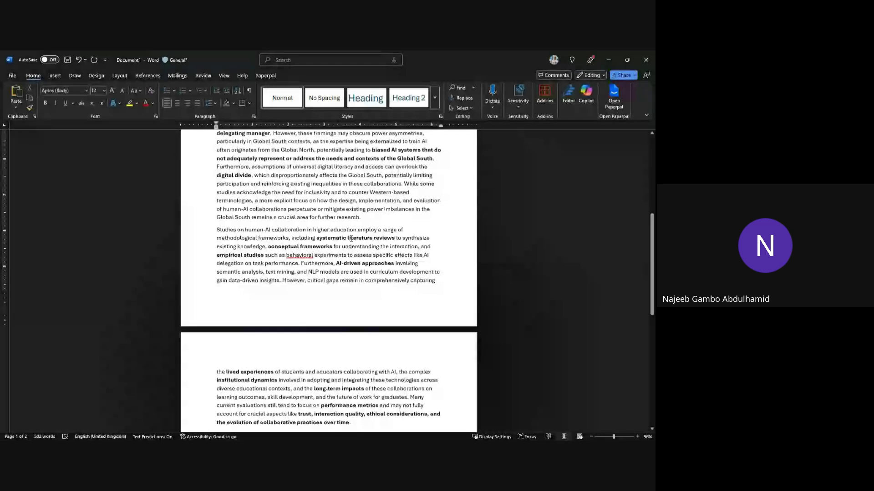
key("ctrl+a")
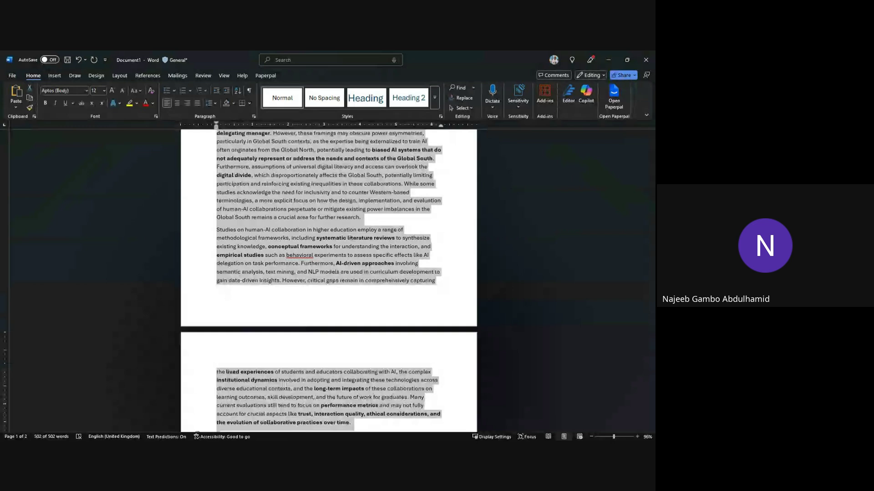
Switch to the ChatGPT conversation and write the prompt "now that i have my first draft, i want you to take a look:"
key("alt+Tab")
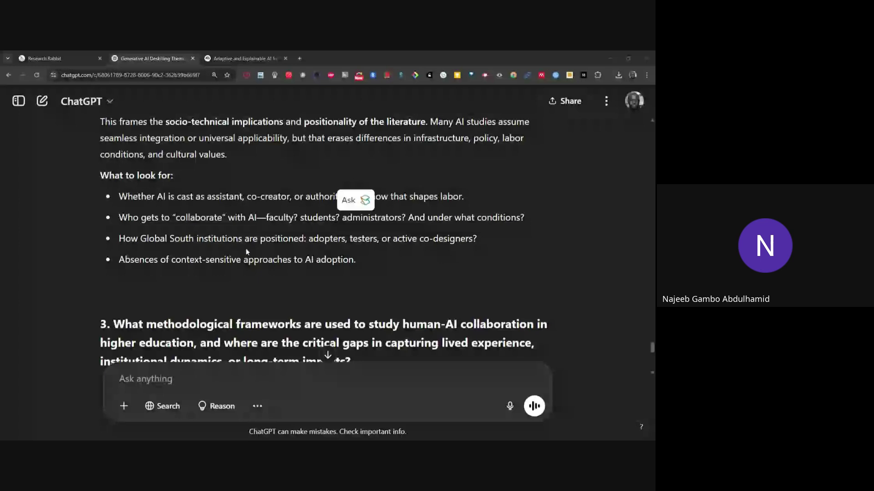
scroll(247, 252, "down", 10)
left_click(146, 380)
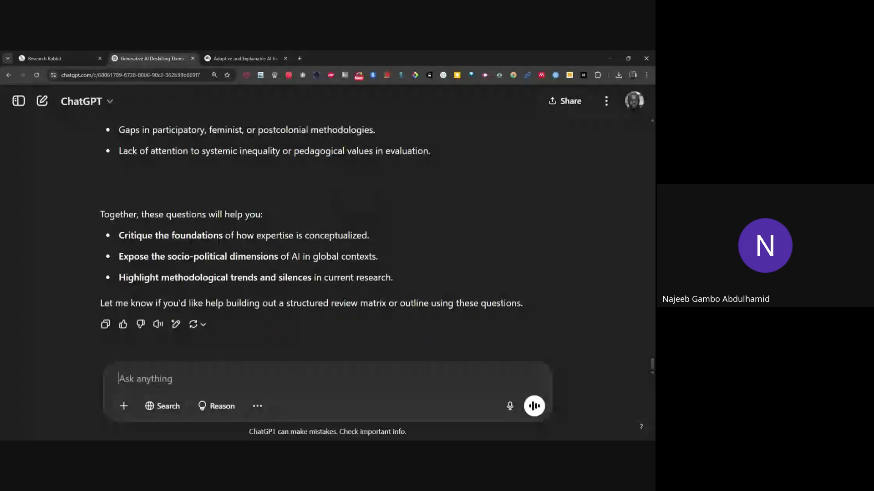
type("now that iu")
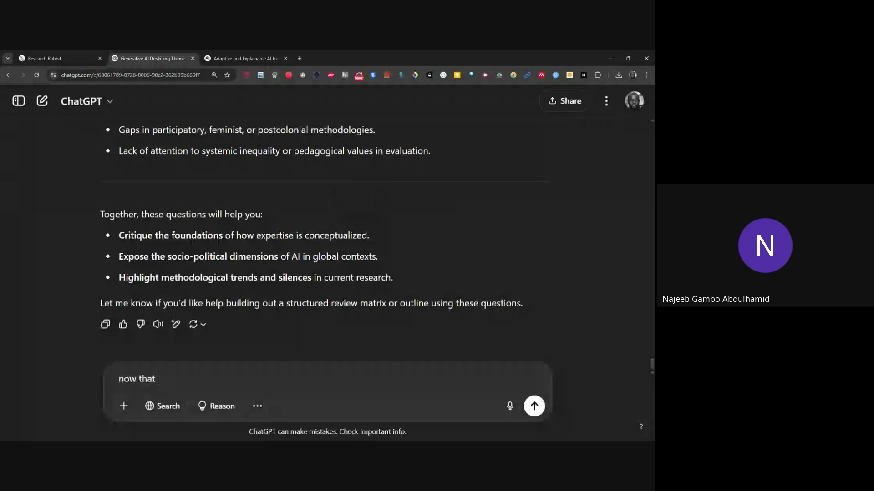
key("BackSpace")
key("BackSpace")
type("have my first draft")
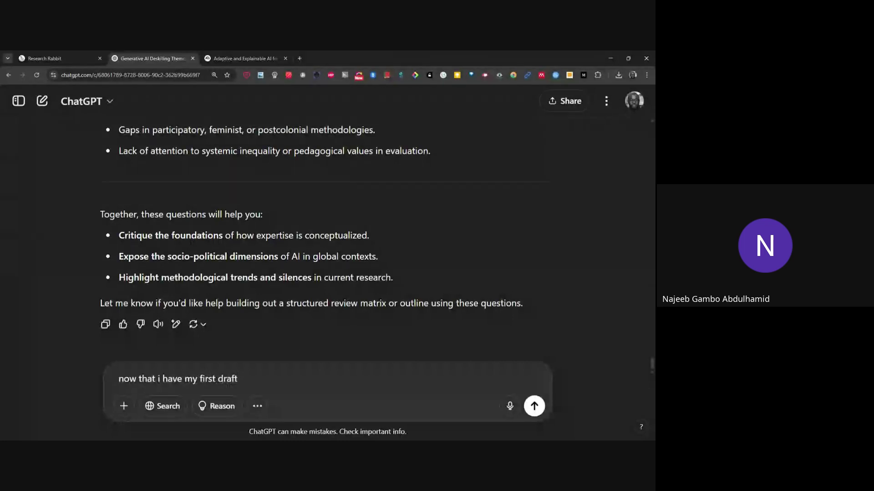
type(", i want you to take a loo")
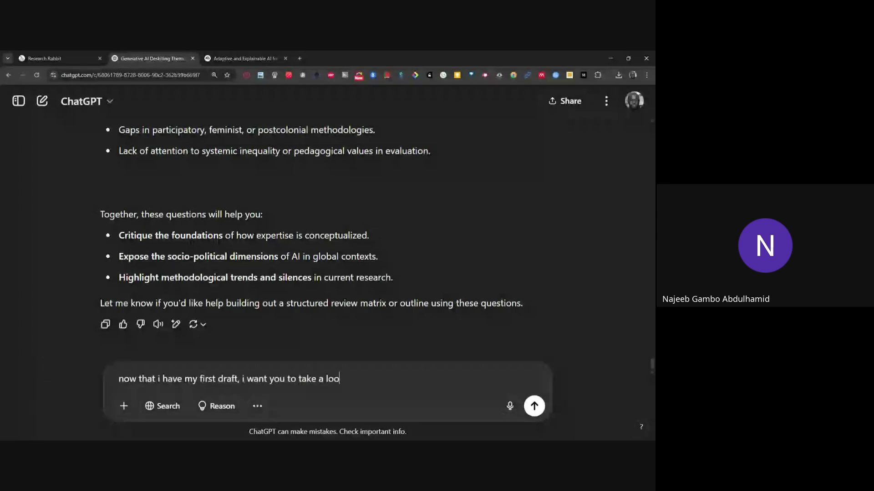
type("k:")
Paste the copied draft after the prompt text and send the message to ChatGPT
key("alt+Tab")
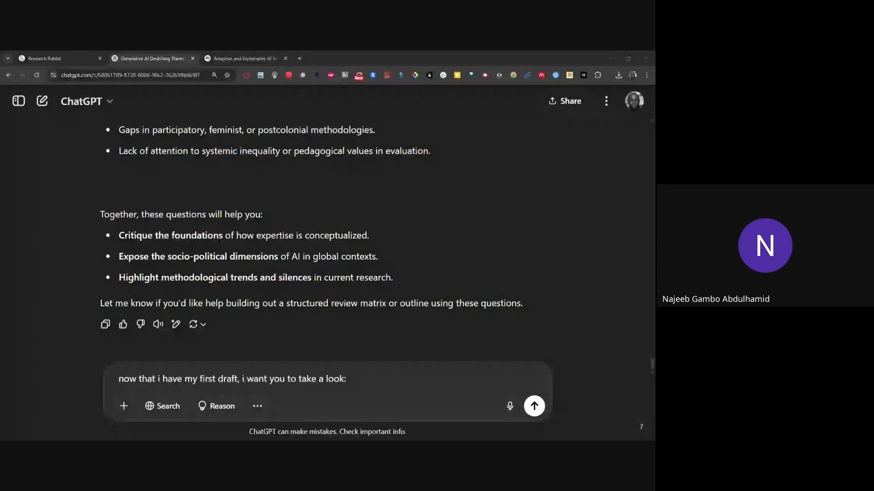
key("alt+Tab")
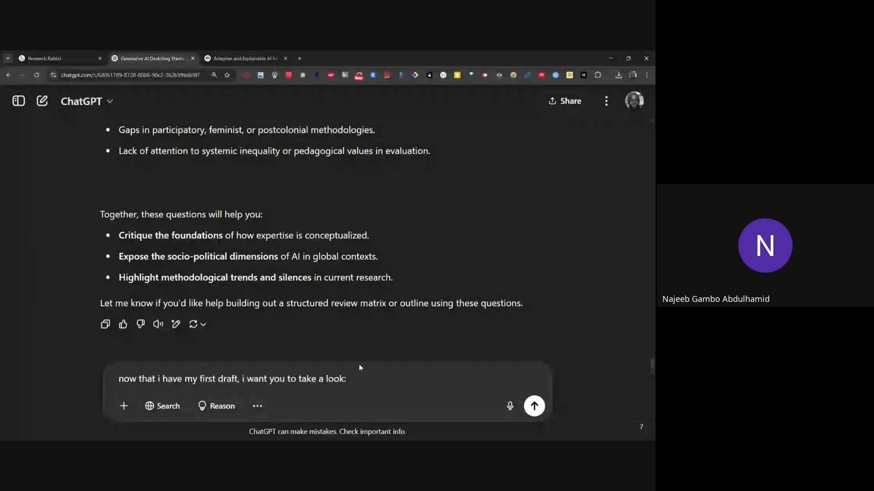
key("ctrl+v")
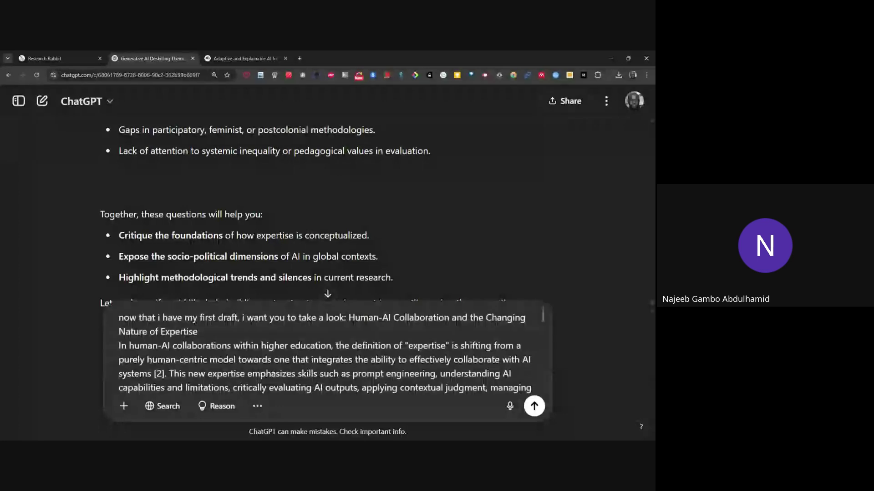
key("Return")
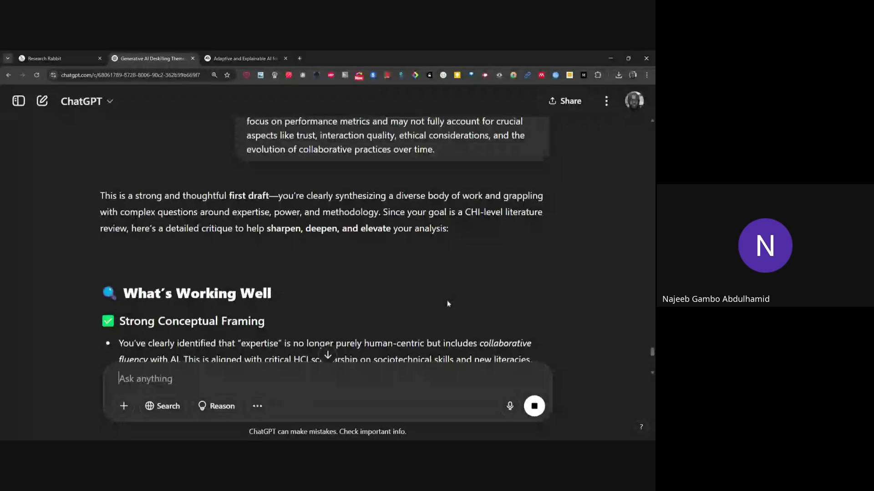
Read ChatGPT's critique of the first draft, from its strengths through the suggestions for improvement to the optional theoretical frameworks
scroll(448, 304, "down", 3)
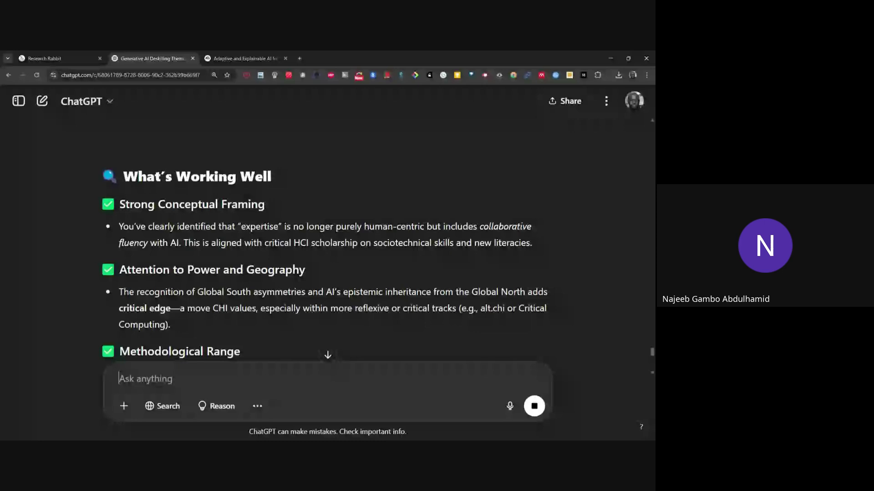
scroll(328, 237, "down", 3)
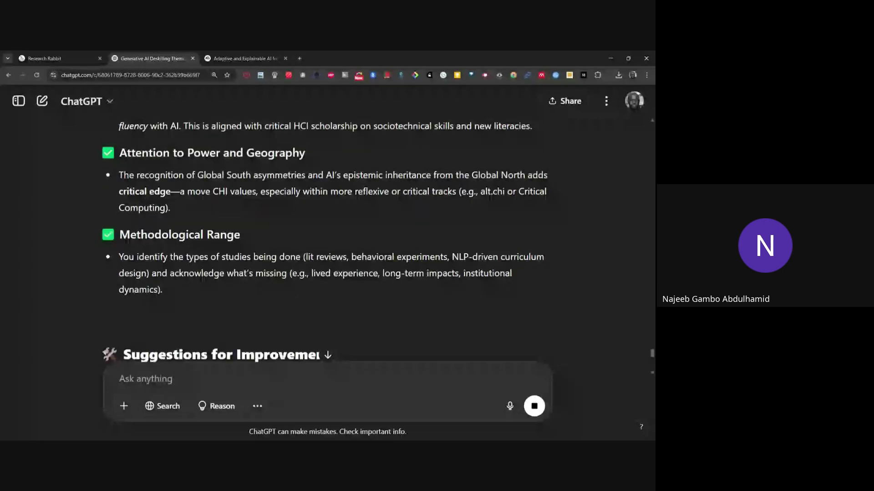
scroll(447, 304, "down", 1)
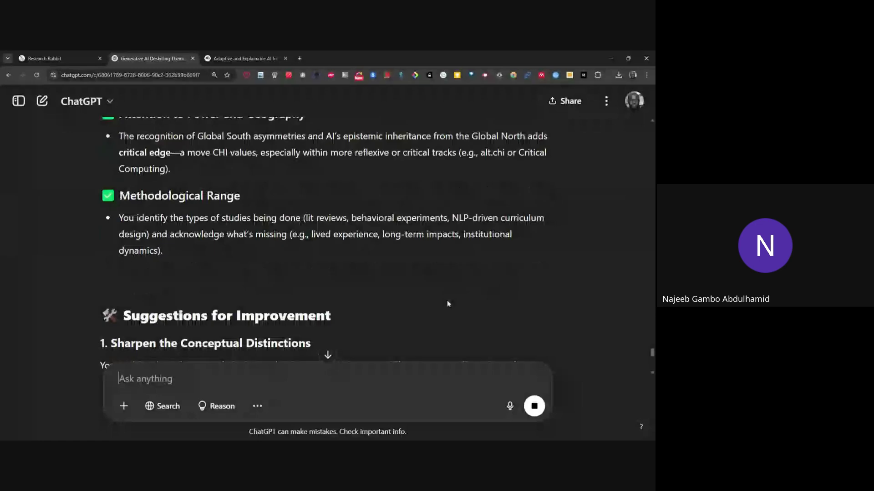
scroll(447, 304, "down", 4)
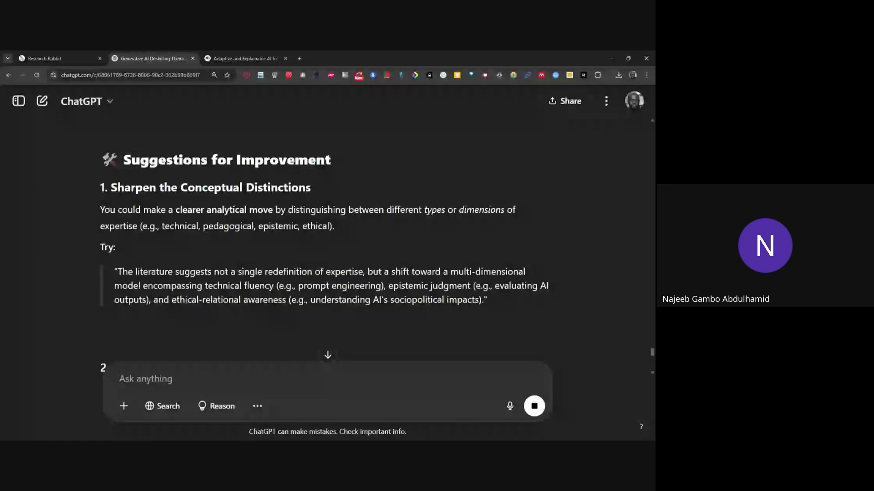
scroll(327, 258, "down", 3)
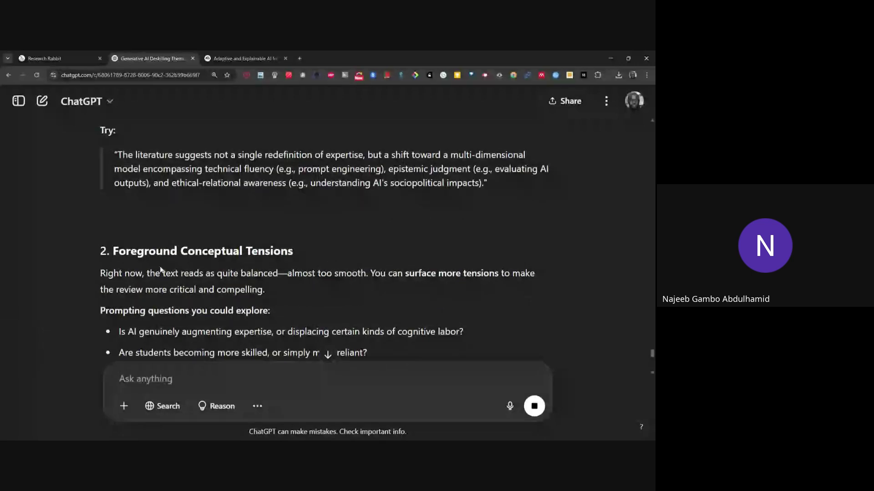
scroll(160, 270, "down", 3)
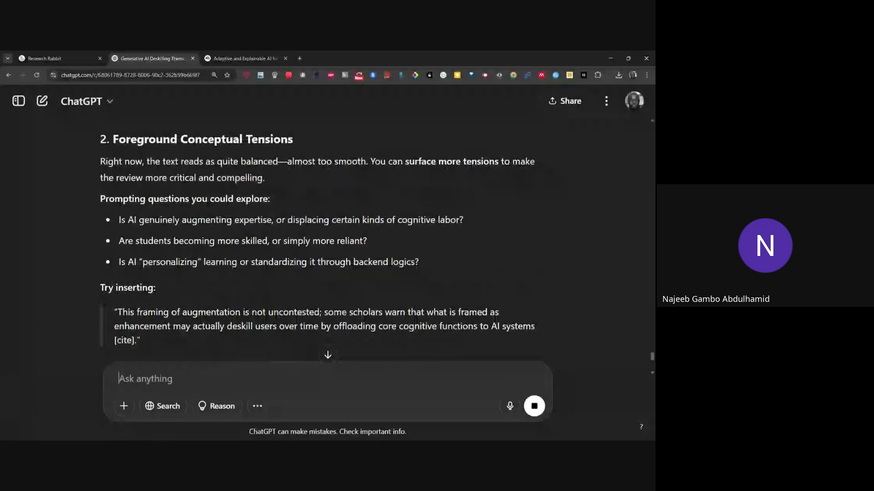
scroll(305, 261, "down", 3)
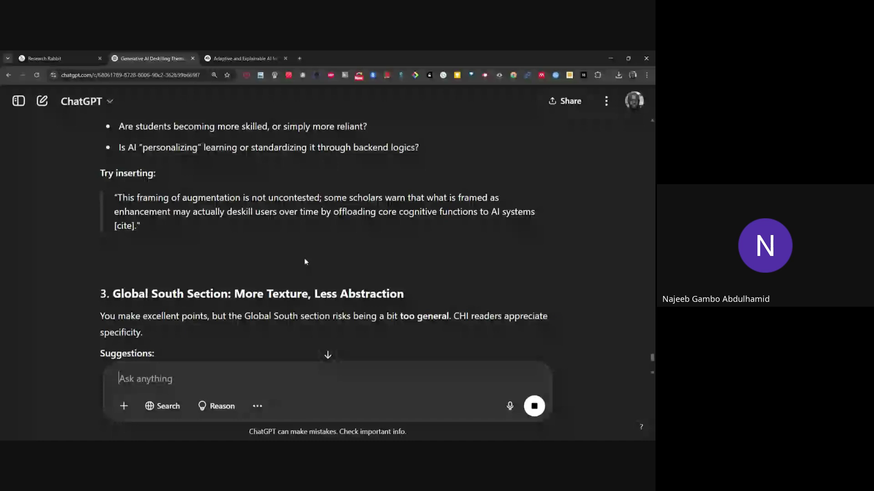
scroll(216, 260, "down", 1)
scroll(215, 260, "down", 3)
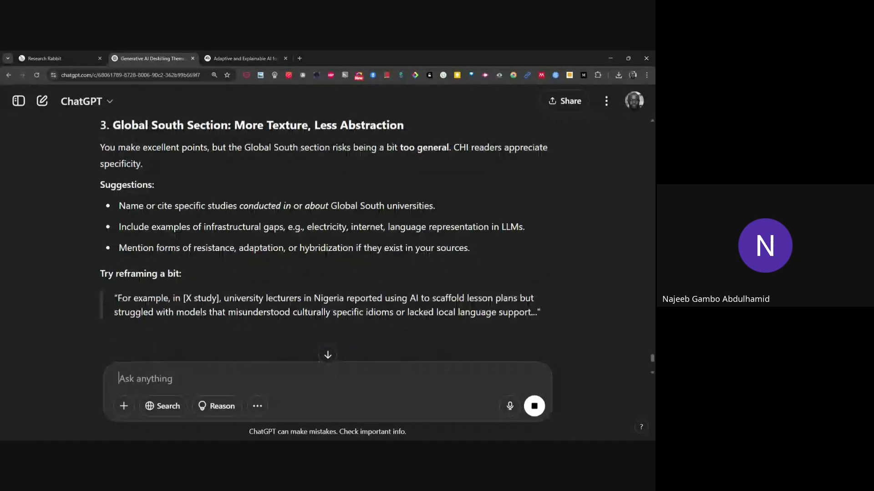
scroll(312, 249, "down", 4)
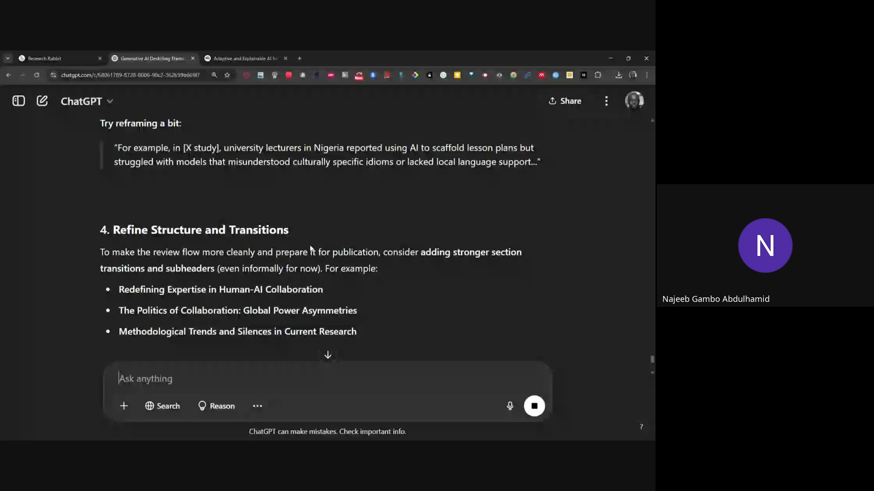
scroll(311, 249, "down", 5)
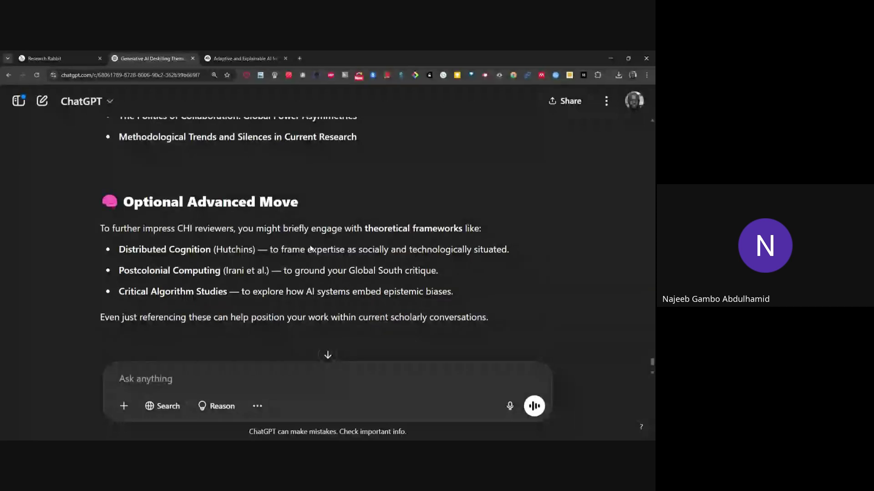
scroll(311, 249, "down", 2)
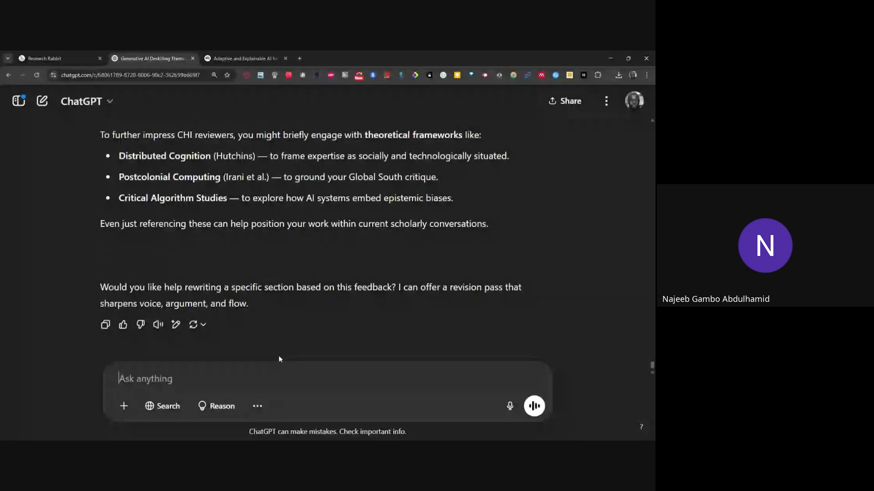
Send ChatGPT the follow-up prompt "now can you help and improve the draft based on your feedback"
type("now ca")
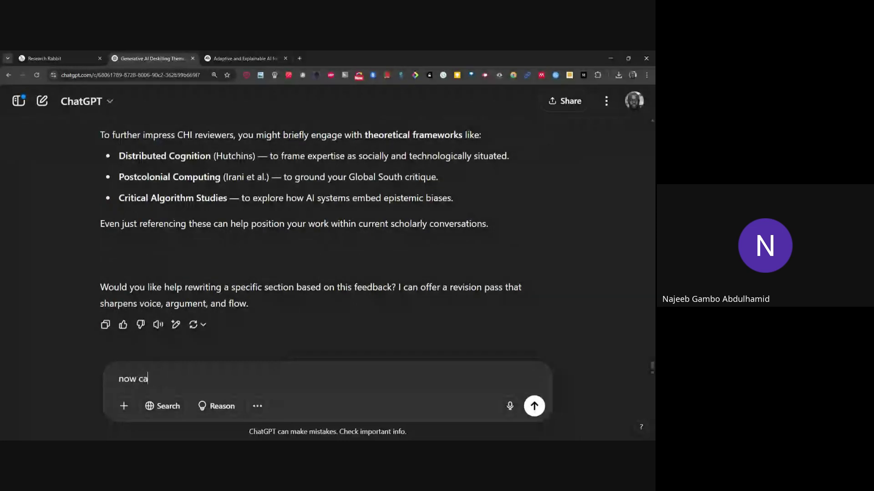
type("n you help and improve ")
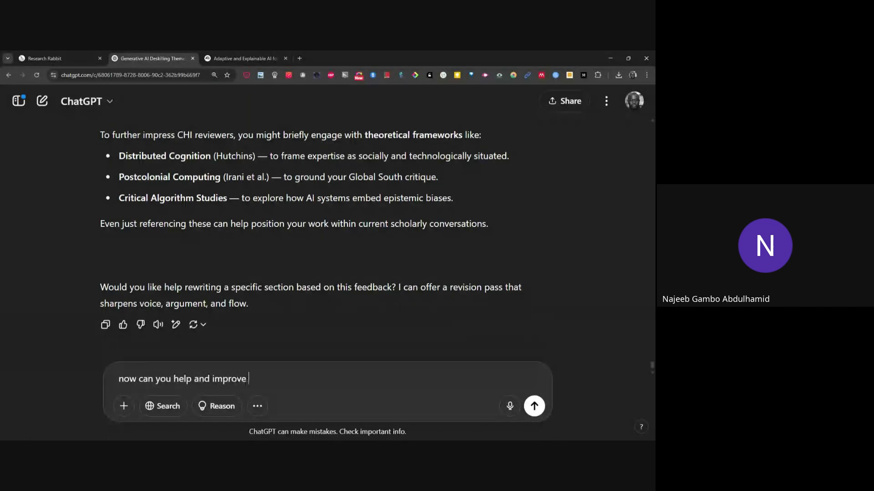
type("the draft based on your ")
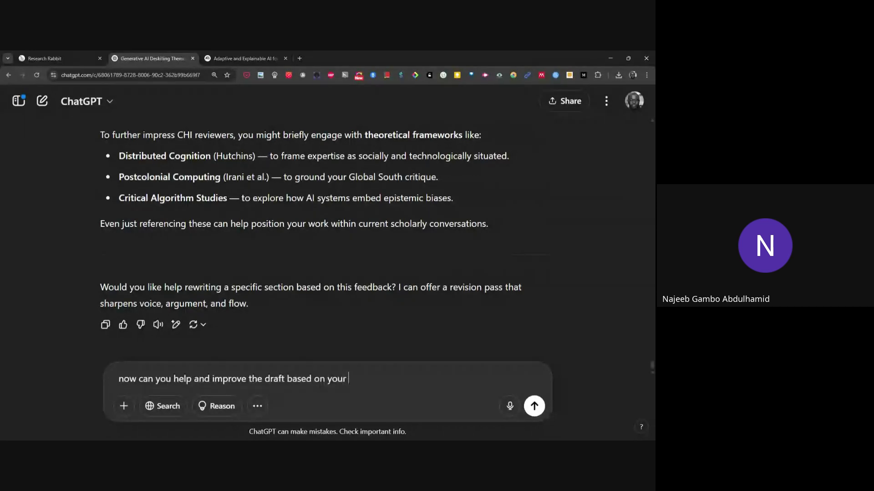
type("feedback")
key("Return")
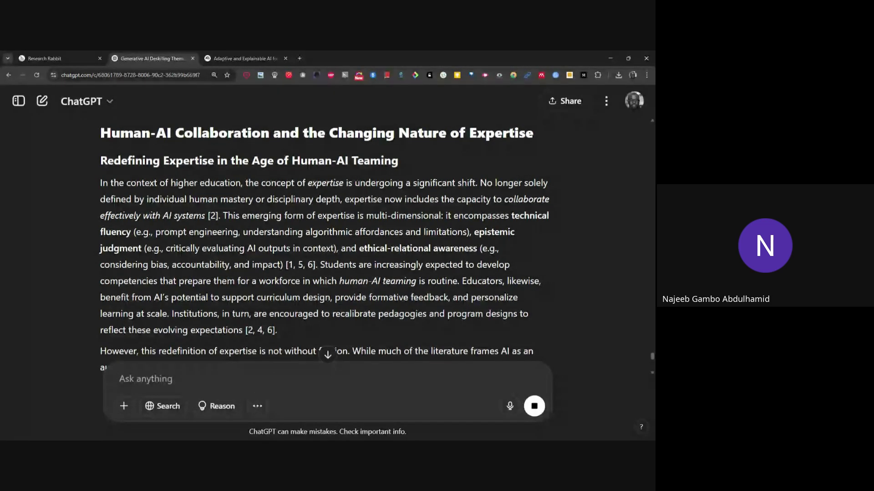
Read through the revised literature review, checking its citations and each section from the redefinition of expertise to the conclusion
scroll(280, 243, "down", 3)
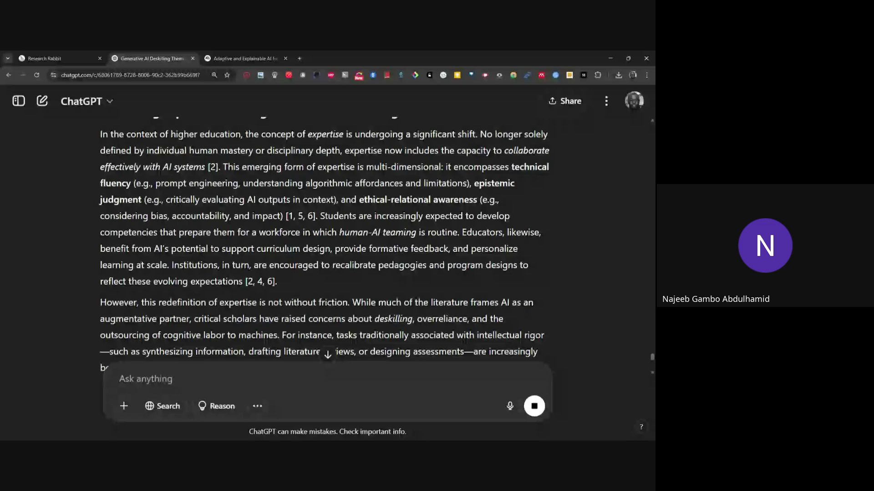
scroll(280, 240, "down", 2)
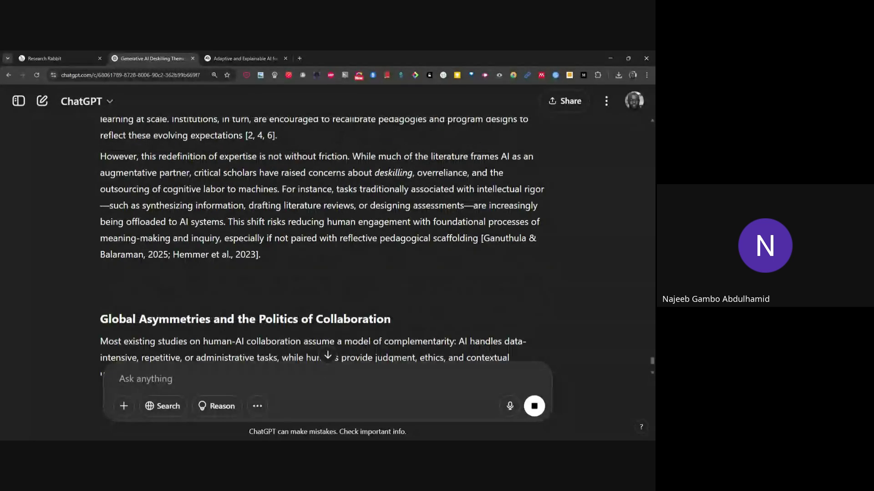
scroll(299, 288, "down", 1)
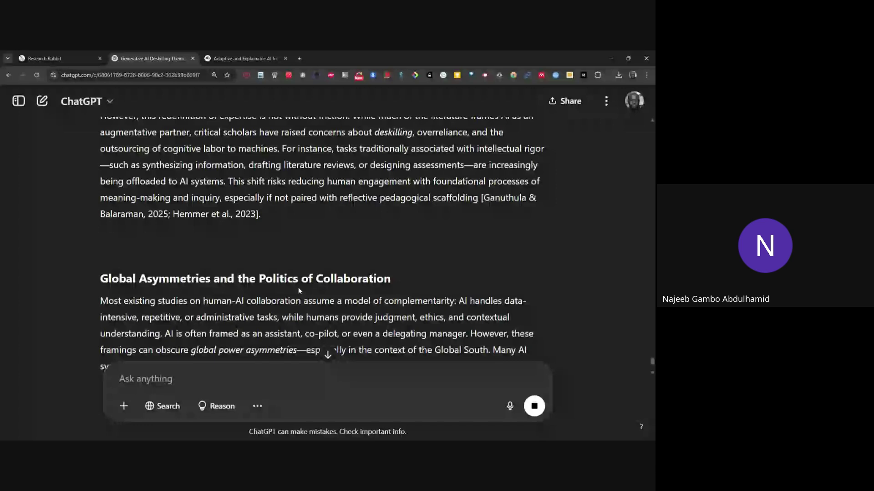
scroll(299, 289, "down", 2)
scroll(299, 291, "up", 5)
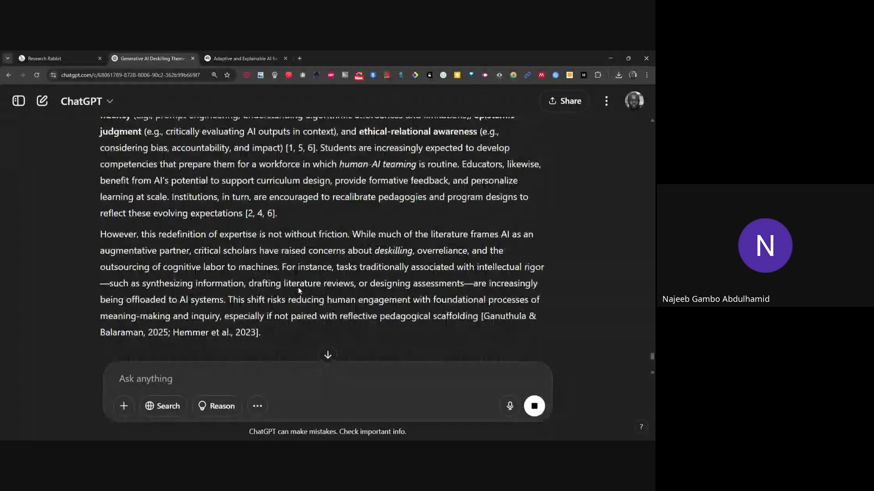
scroll(298, 290, "up", 4)
scroll(298, 290, "down", 5)
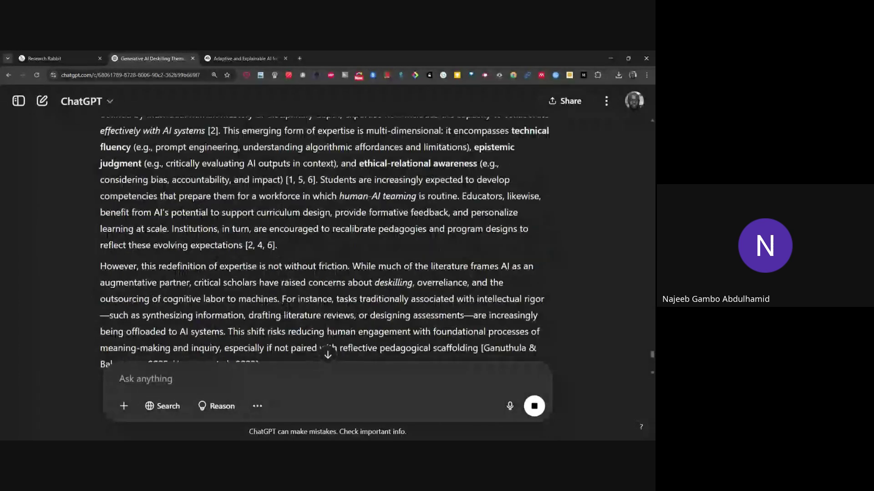
scroll(299, 291, "down", 8)
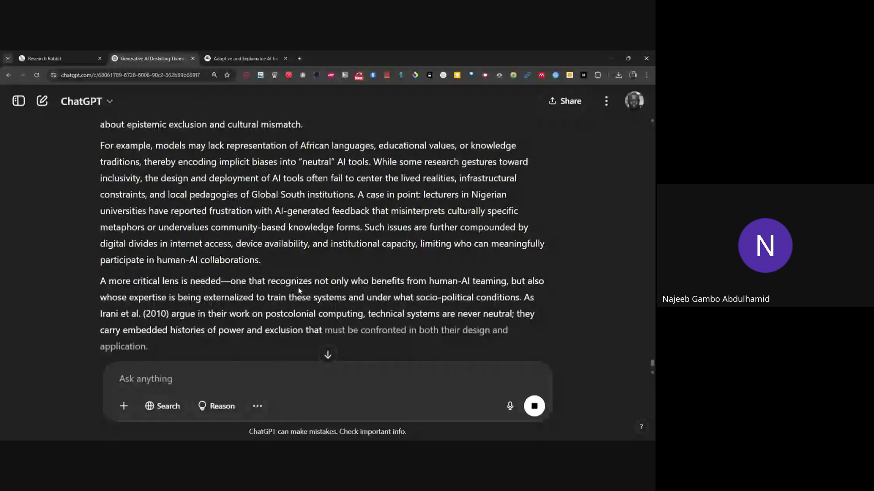
scroll(299, 290, "down", 4)
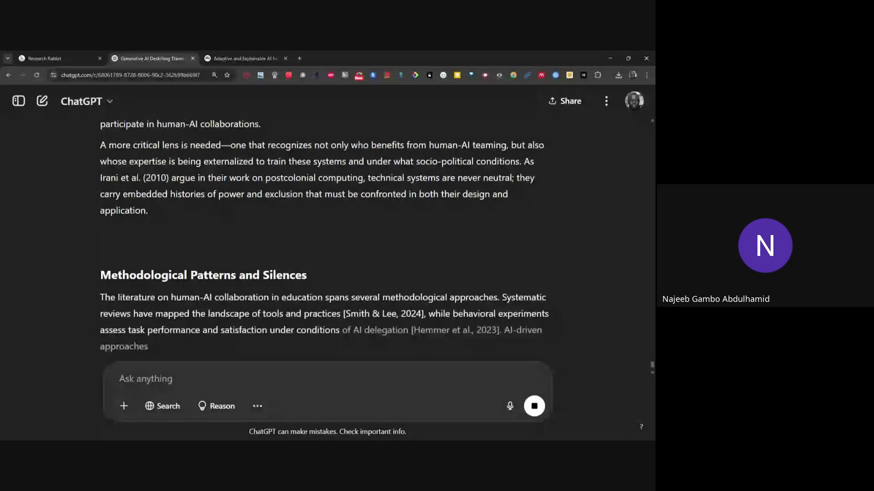
scroll(298, 287, "down", 1)
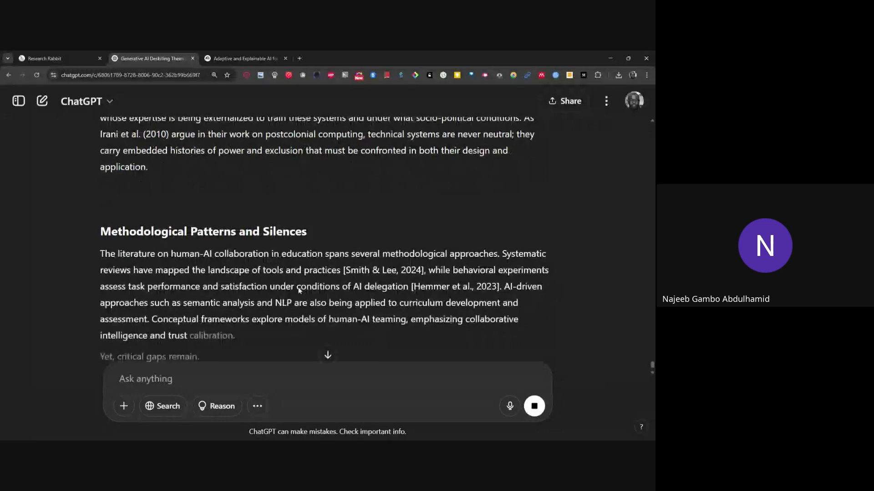
scroll(299, 292, "down", 1)
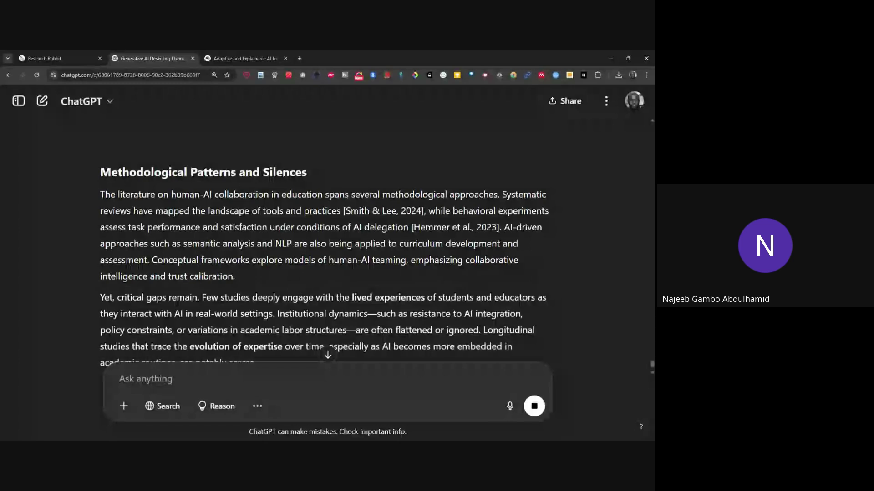
scroll(299, 287, "down", 2)
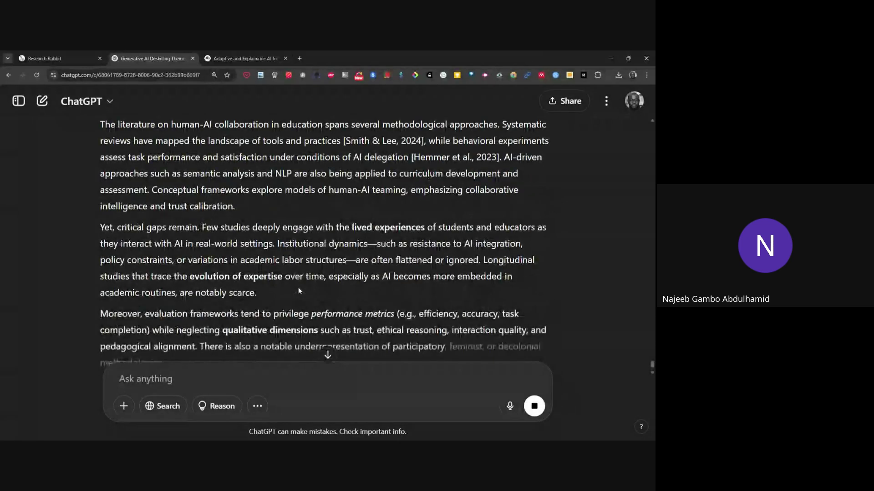
scroll(298, 288, "down", 1)
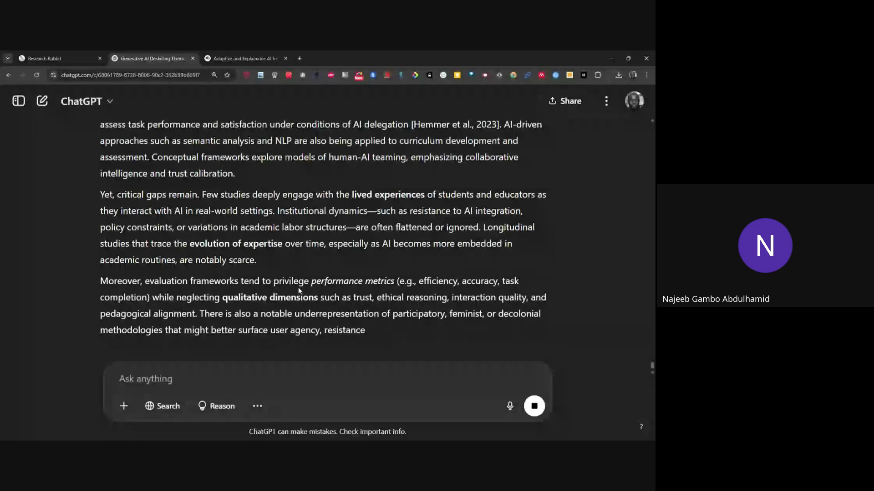
scroll(304, 275, "down", 3)
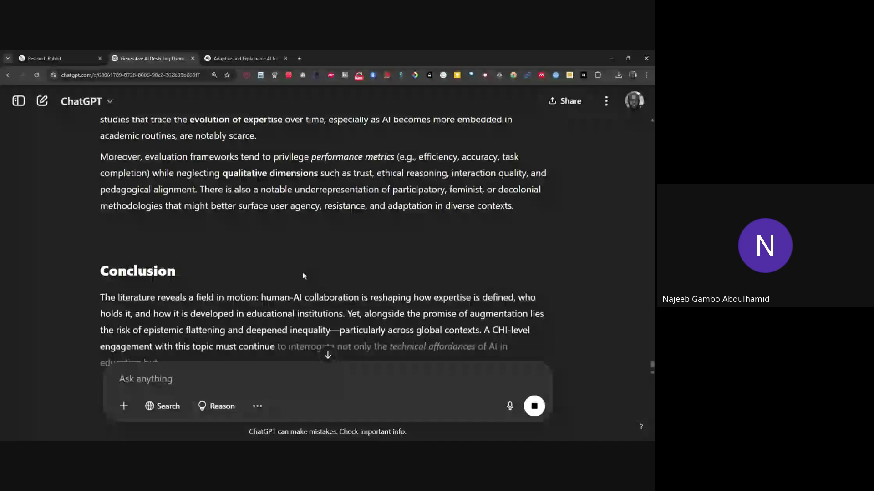
scroll(303, 276, "down", 3)
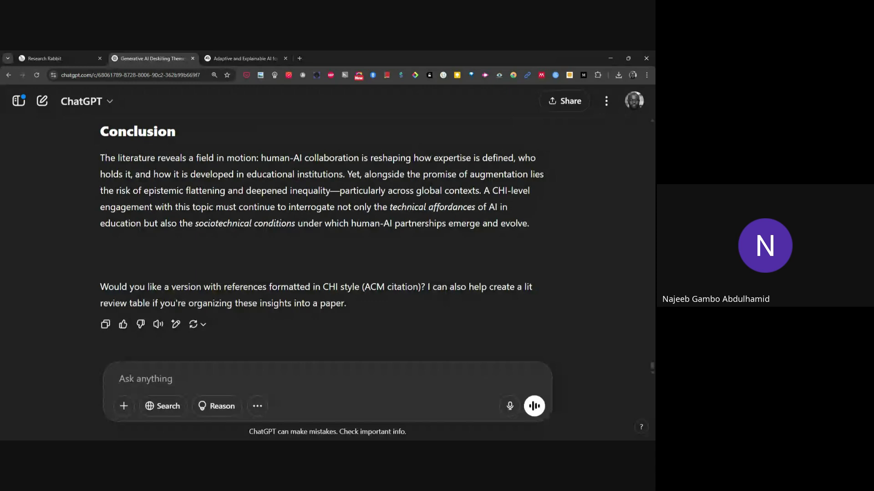
Reply "yes, pls" to accept ChatGPT's offer of a version with references formatted in CHI style (ACM citation)
type("yes, pls")
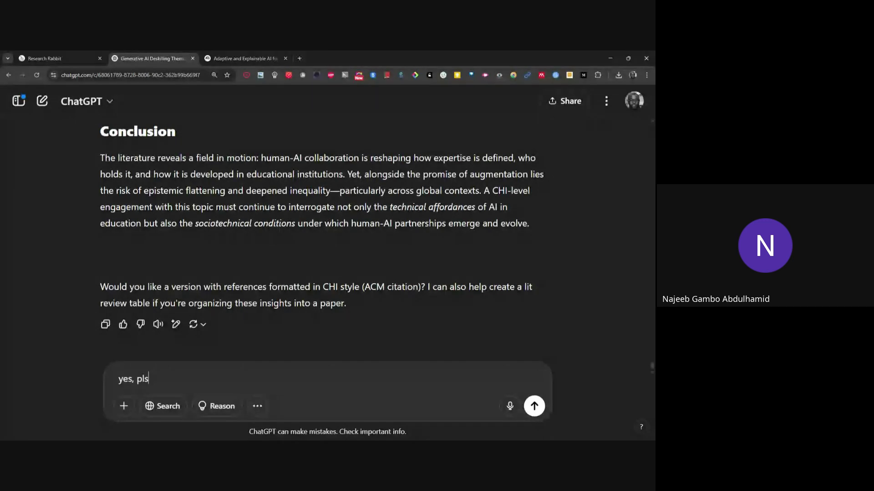
key("Return")
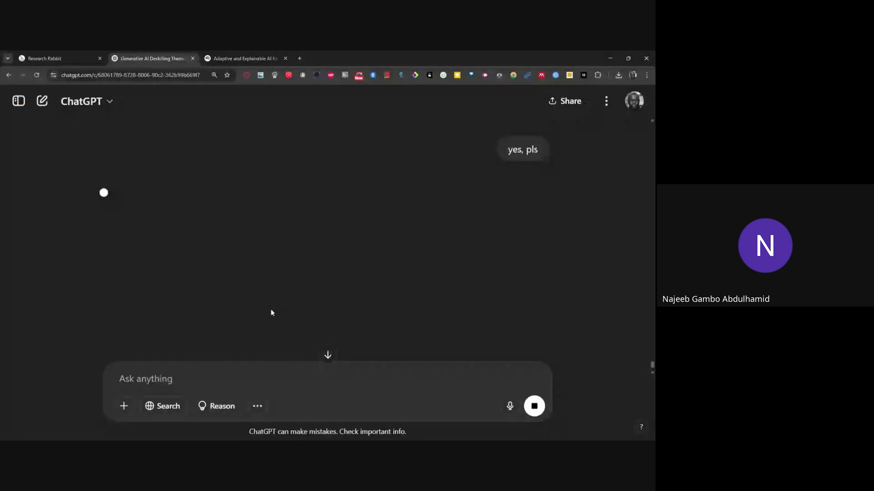
Look over the Human Ai Expertise canvas document down to its conclusion, and close it to return to the full conversation
scroll(290, 266, "up", 10)
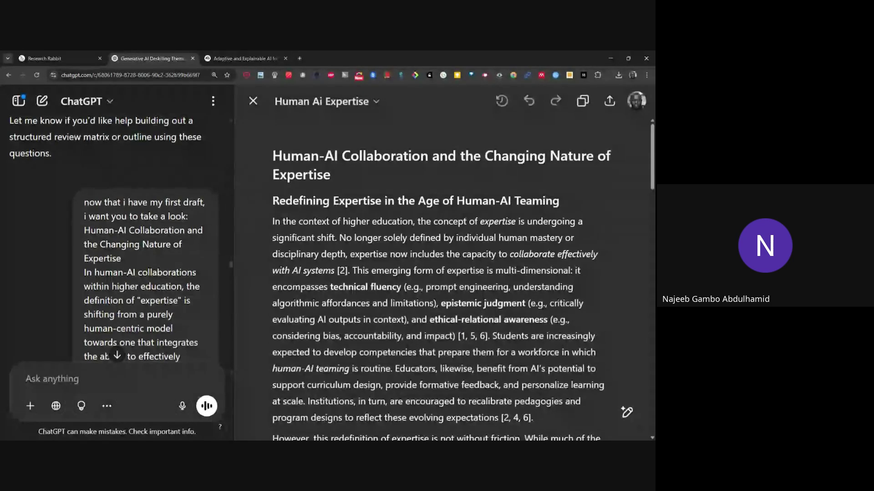
scroll(463, 280, "down", 1)
scroll(439, 280, "down", 5)
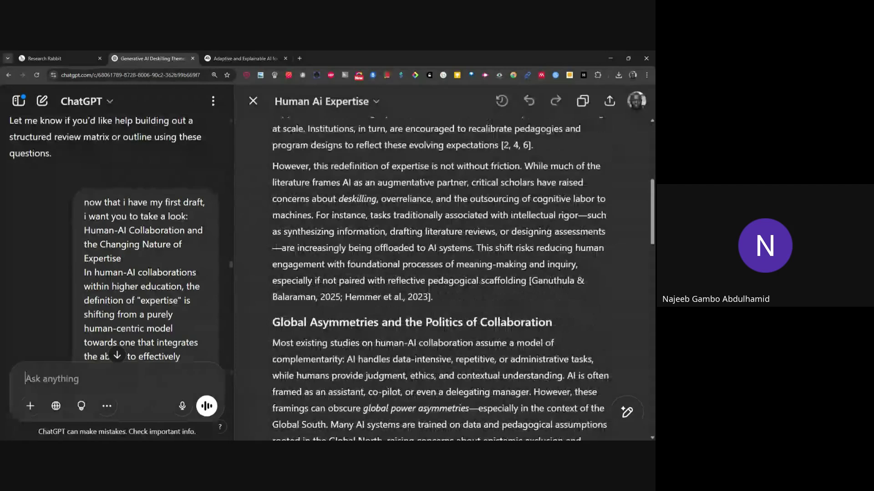
scroll(439, 279, "down", 8)
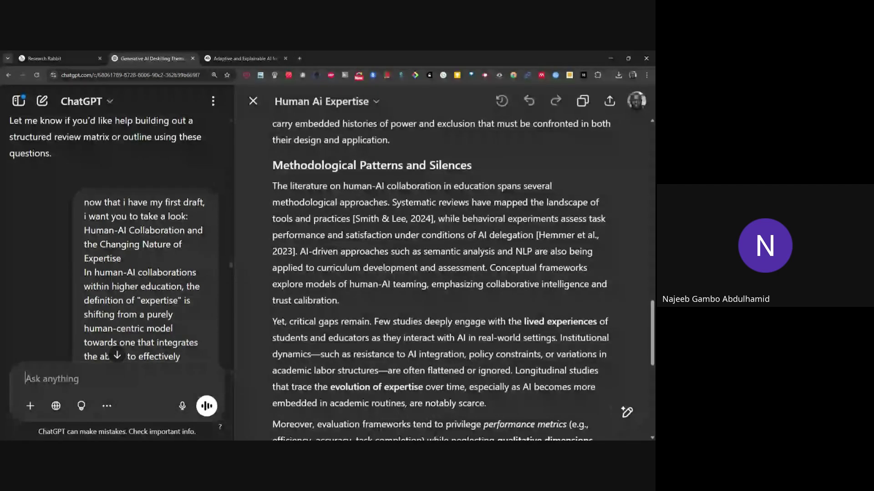
scroll(439, 279, "down", 5)
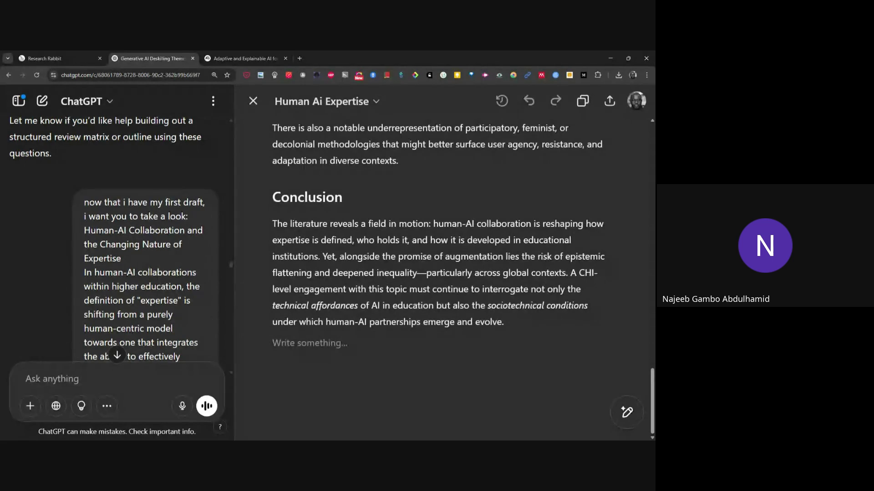
left_click(253, 101)
scroll(487, 247, "down", 5)
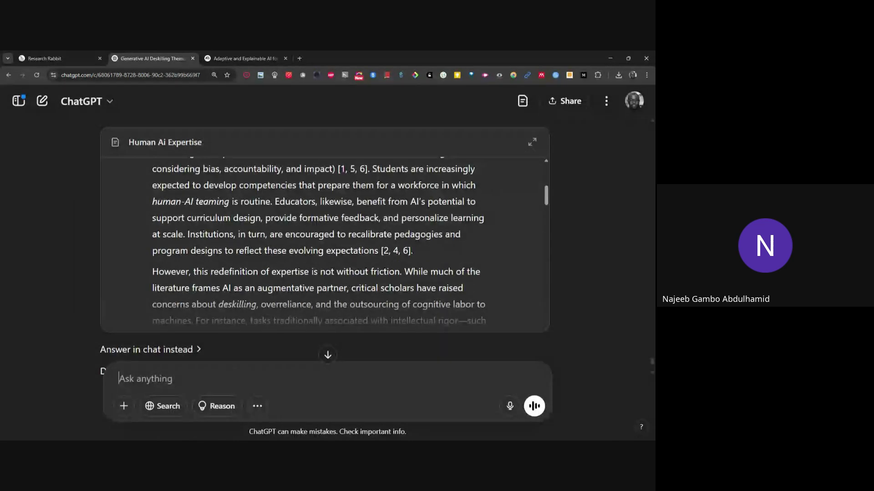
Write a prompt asking ChatGPT to put on the hat of a no nonsense CHI paper reviewer and review the above draft in an objective manner
type("now i ")
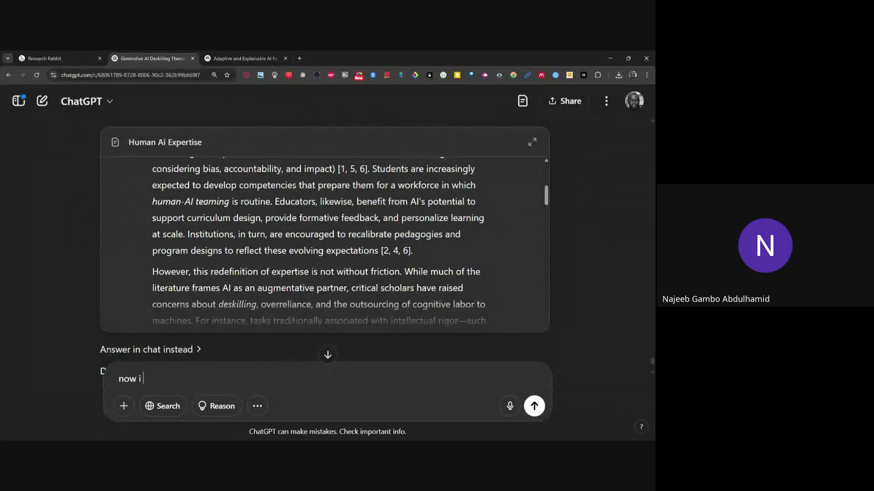
type("want you to pu")
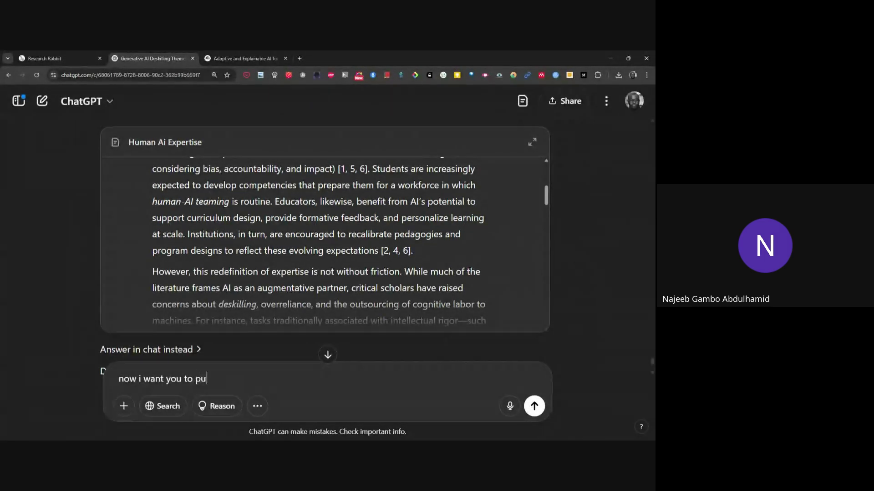
type("t a ht")
key("BackSpace")
type("at of a CHI paper rev")
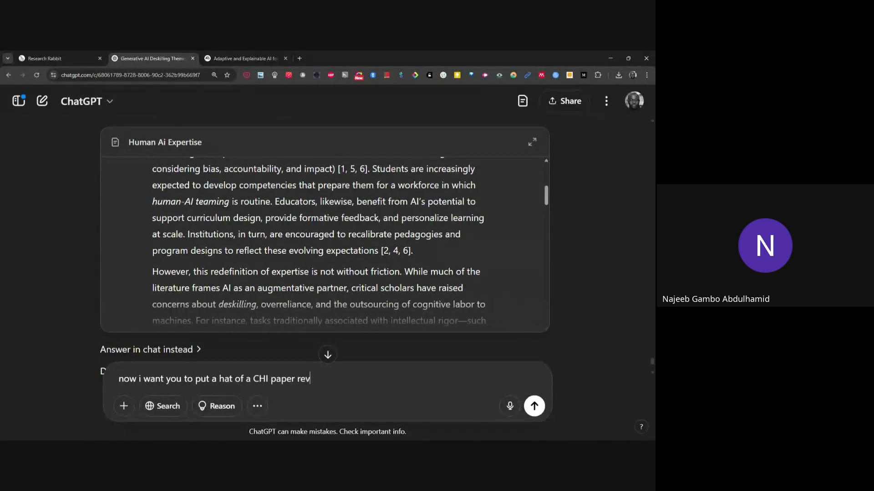
key("BackSpace")
key("BackSpace")
key("BackSpace")
key("BackSpace")
key("BackSpace")
key("BackSpace")
key("BackSpace")
key("BackSpace")
key("BackSpace")
key("BackSpace")
key("BackSpace")
key("BackSpace")
key("BackSpace")
key("BackSpace")
type("a no nonsense ")
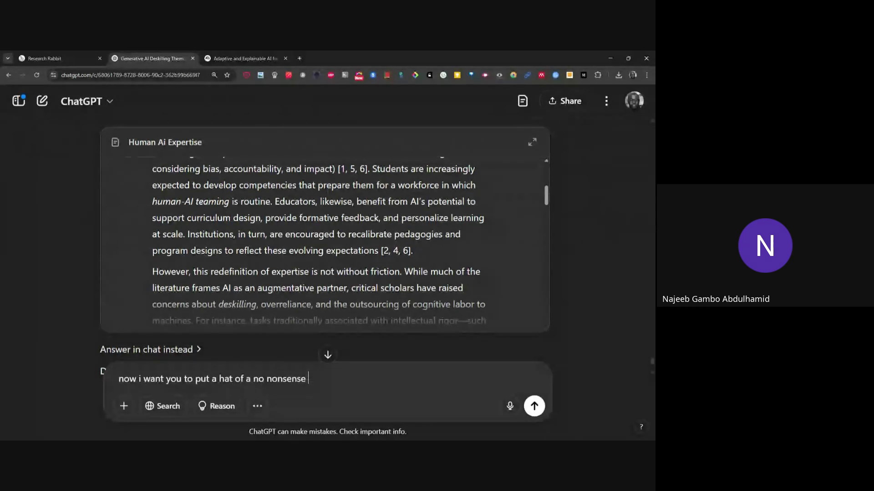
type("CHI paper reviewer ")
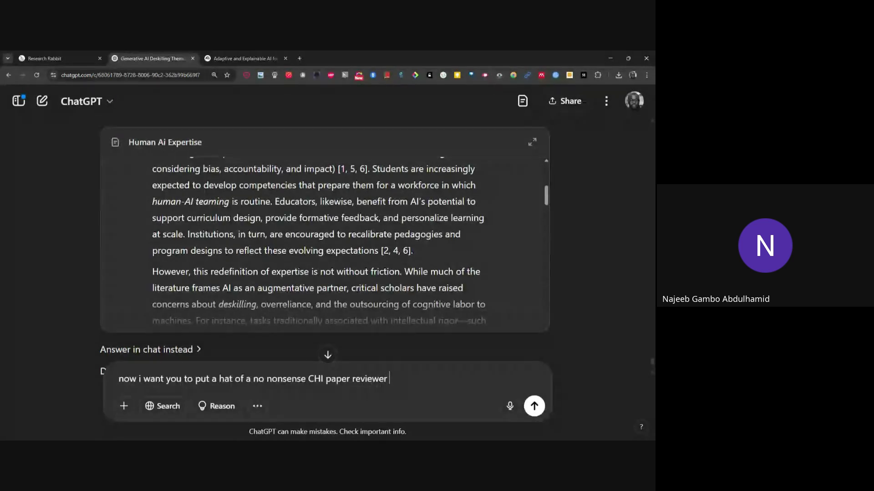
type("and re")
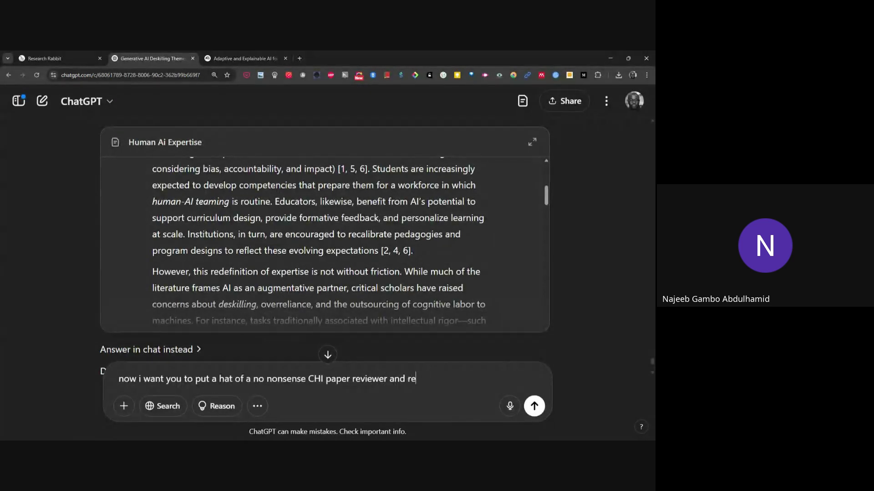
type("view the above draft ")
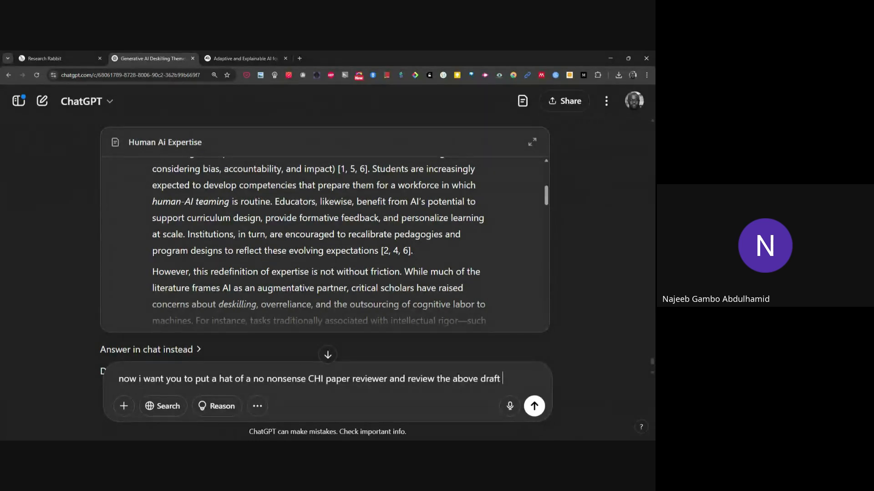
type("in an objective manner ")
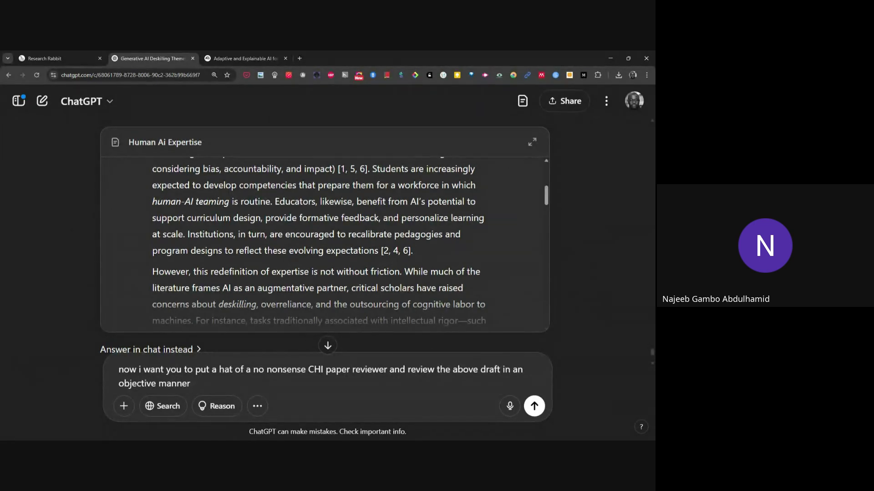
Extend the prompt with "and rate it in a scale of 1 to 10." and send it
type("and e")
key("BackSpace")
type("gi")
key("BackSpace")
key("BackSpace")
type("re")
key("BackSpace")
key("BackSpace")
type("rate it i")
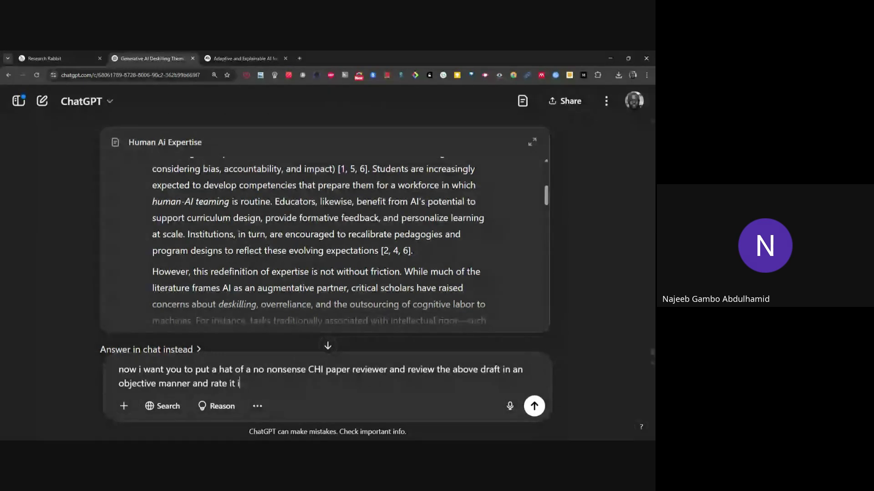
type("n a scale of 1")
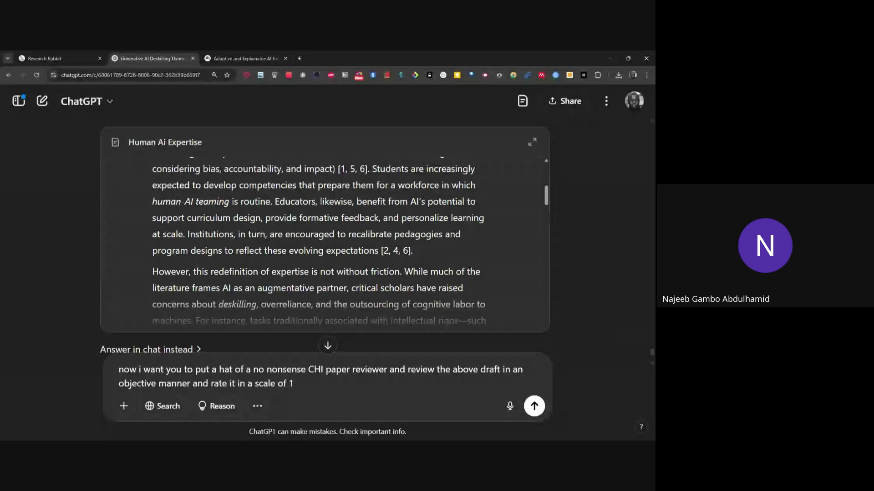
type(" to 10.")
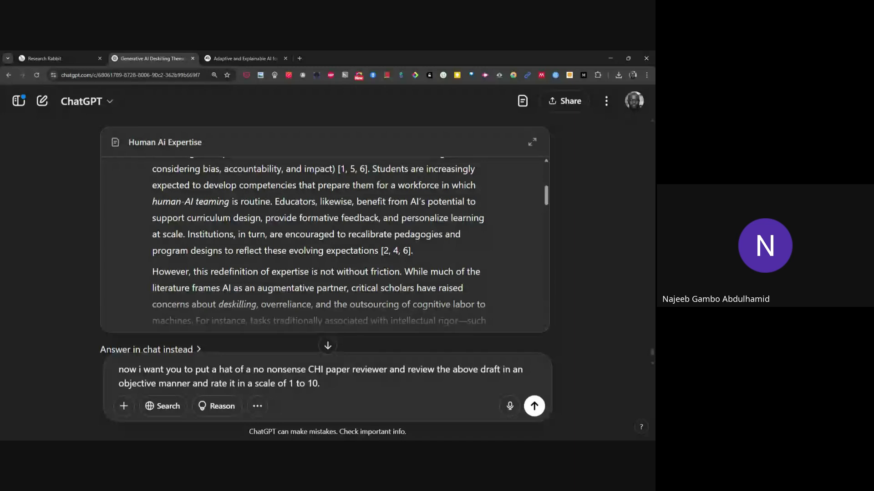
key("Return")
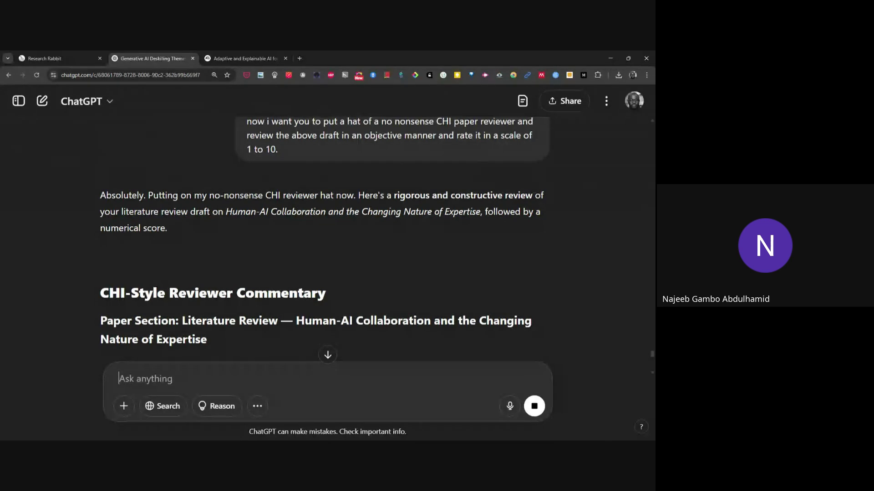
Read the CHI-style reviewer commentary on relevance to CHI and conceptual depth, including the strengths and suggestions for each
scroll(370, 291, "down", 3)
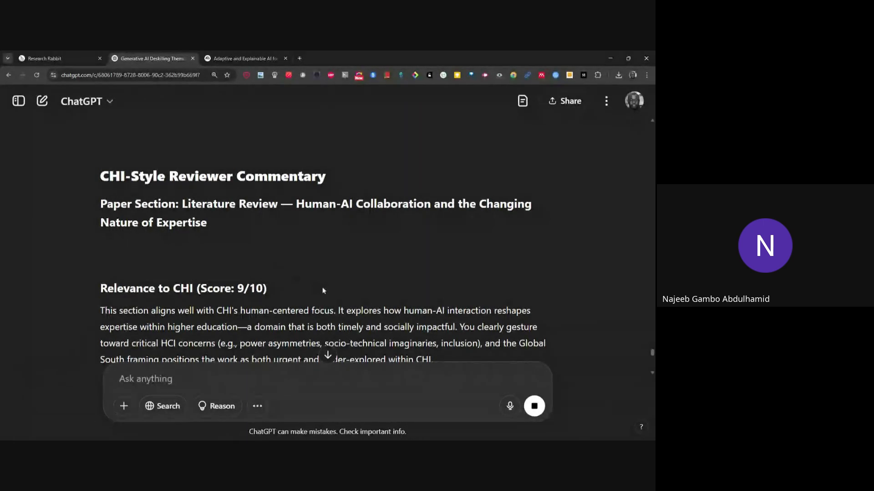
scroll(323, 290, "down", 4)
scroll(331, 282, "down", 1)
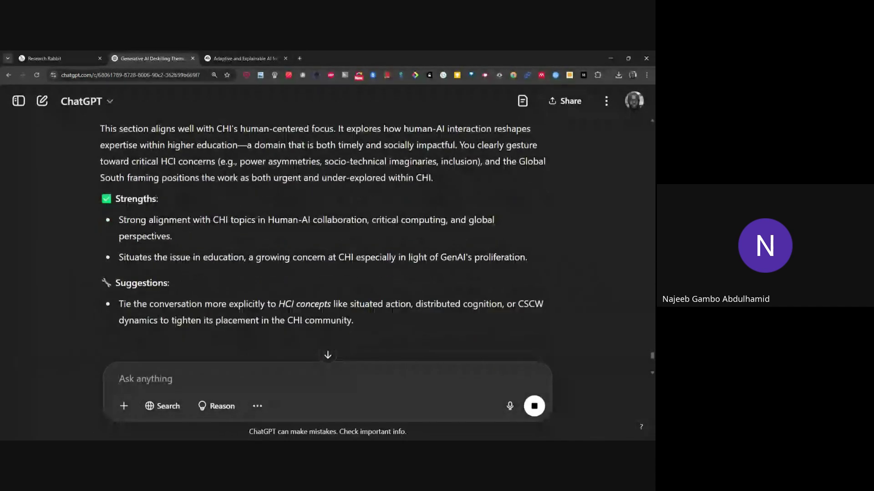
scroll(331, 281, "up", 2)
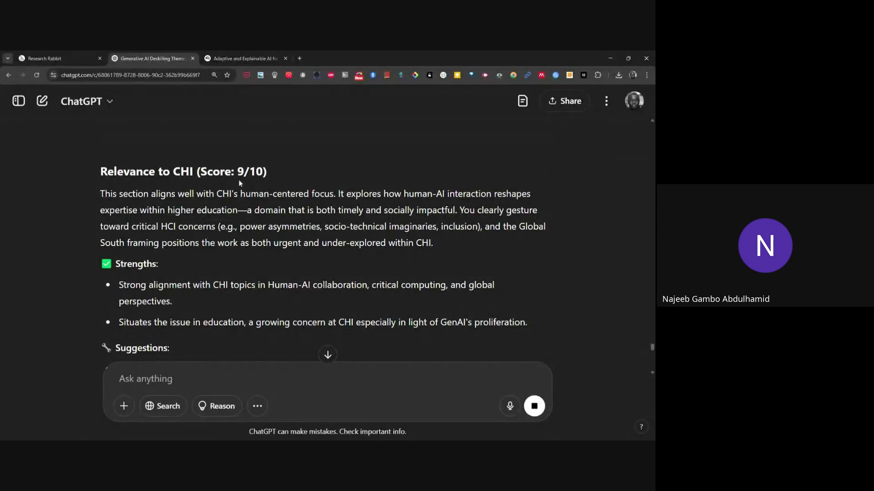
scroll(379, 247, "down", 3)
scroll(381, 251, "down", 2)
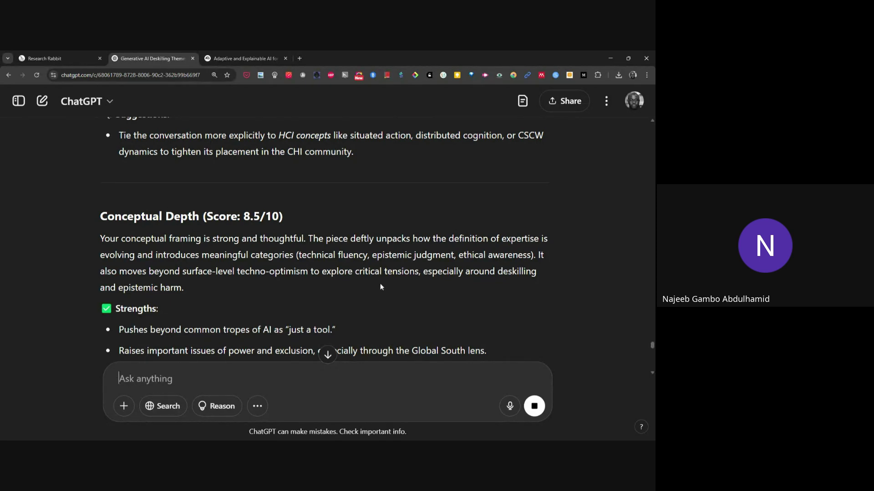
scroll(381, 282, "down", 3)
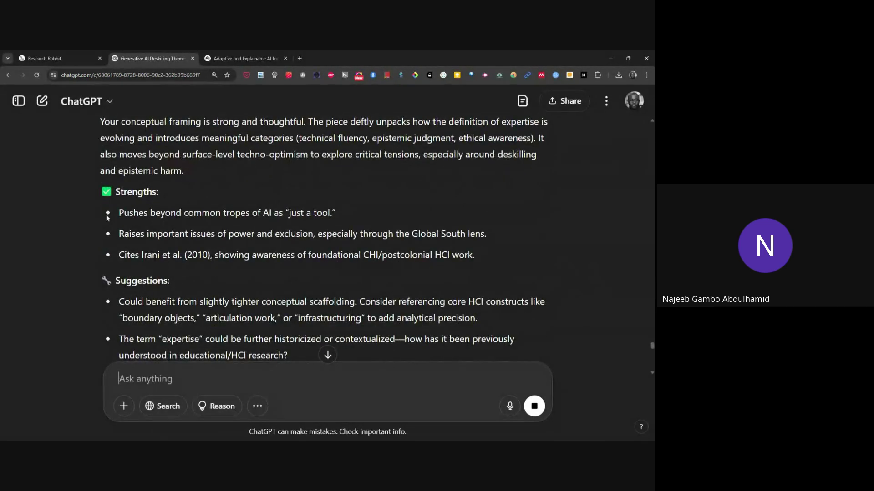
left_click_drag(118, 213, 192, 234)
scroll(192, 234, "down", 2)
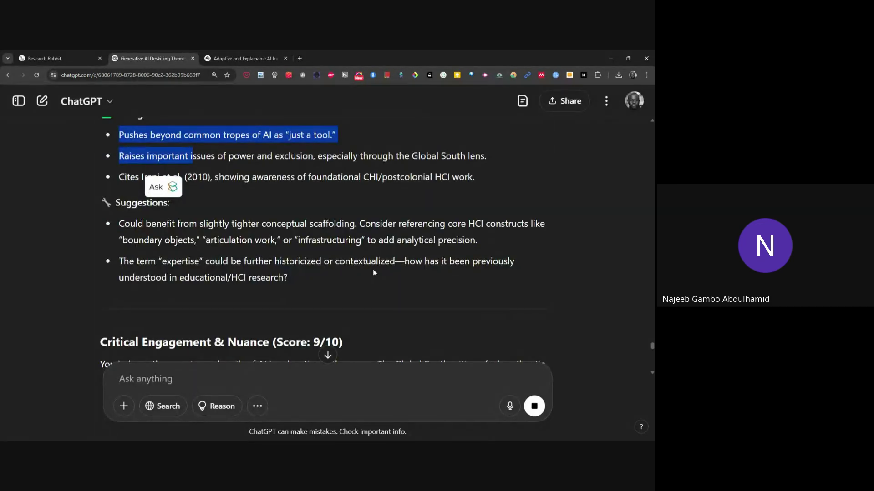
Examine the review's remaining ratings, from critical engagement through methodology and writing to the overall score and the advice for raising it
scroll(373, 269, "down", 3)
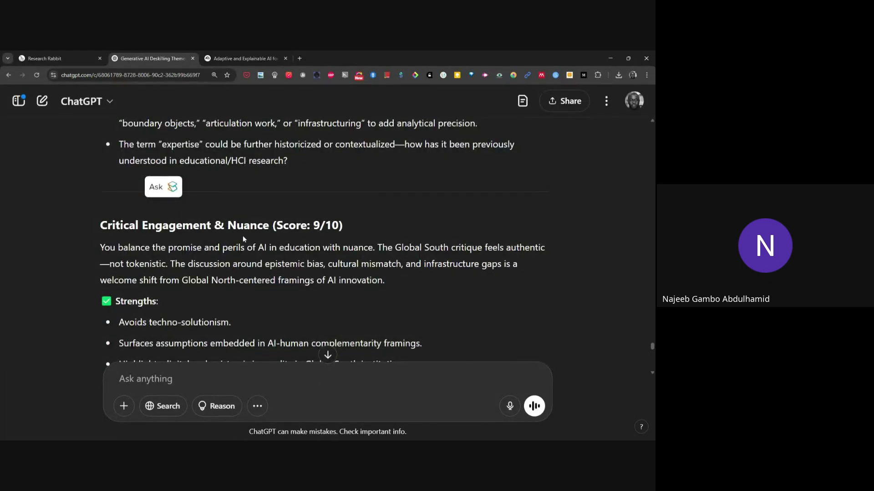
left_click_drag(307, 226, 359, 232)
scroll(358, 231, "down", 5)
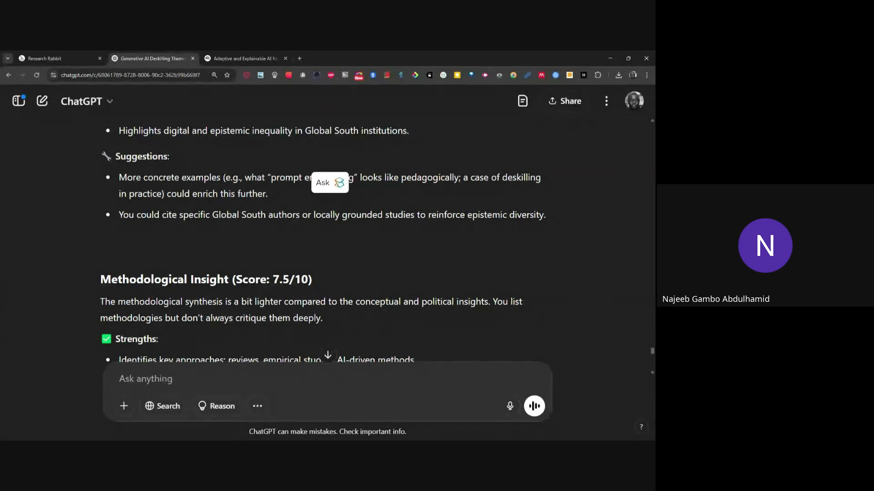
scroll(323, 241, "down", 2)
scroll(199, 286, "down", 5)
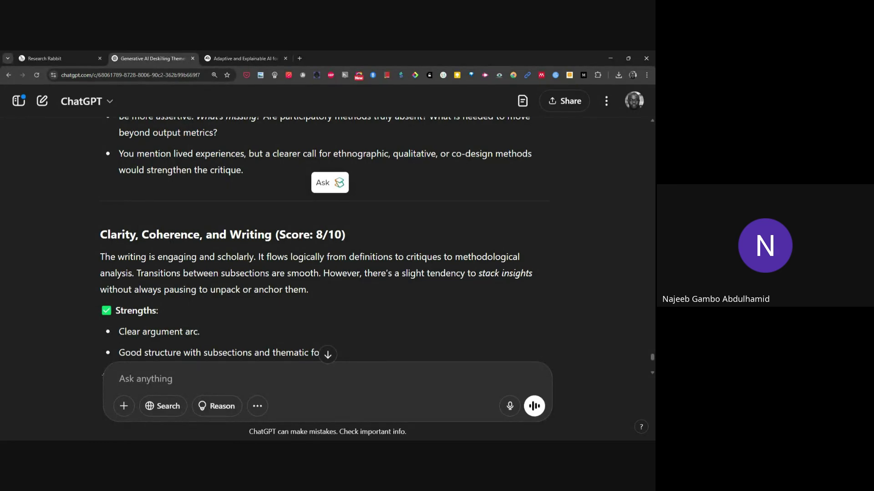
scroll(199, 285, "down", 4)
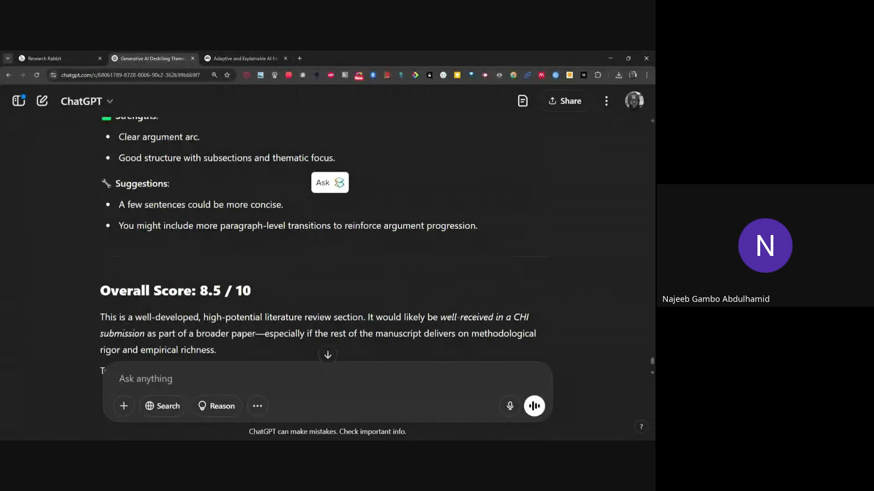
scroll(328, 246, "down", 2)
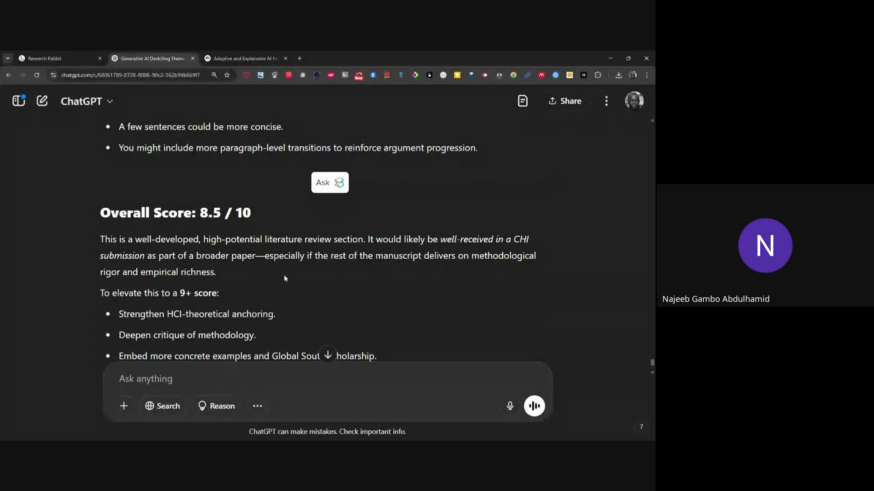
scroll(229, 292, "down", 2)
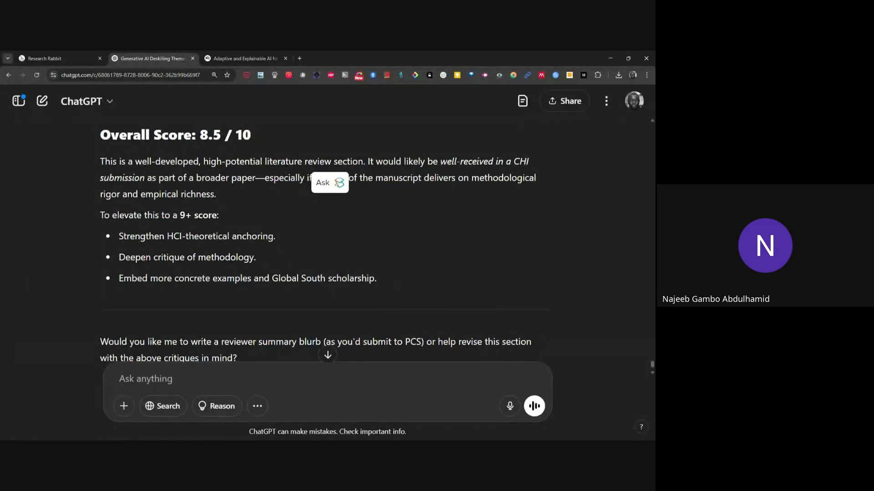
scroll(307, 314, "down", 2)
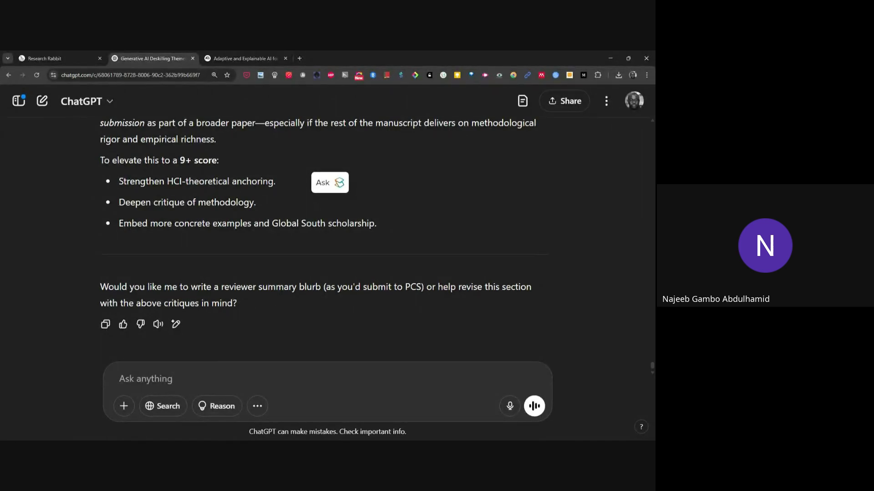
Send ChatGPT the follow-up prompt "now can you help revise the draft and aim for 9.5 pls"
left_click(261, 380)
type("now ")
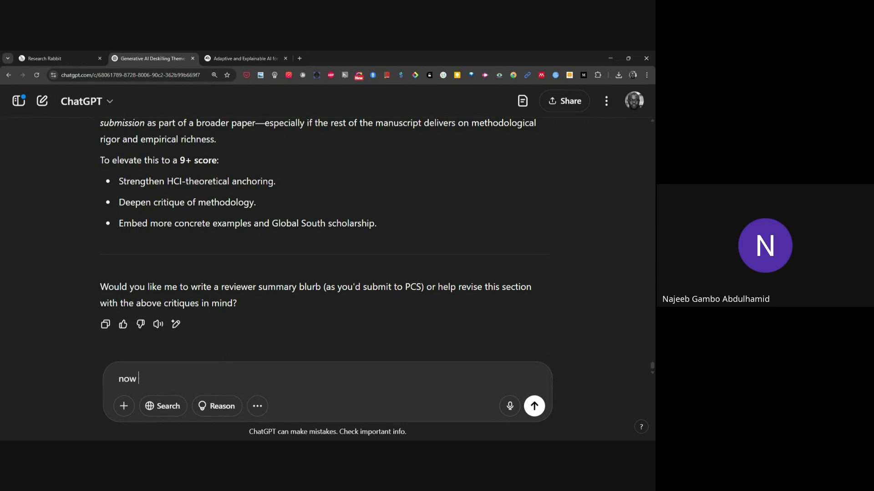
type("can you help revisew")
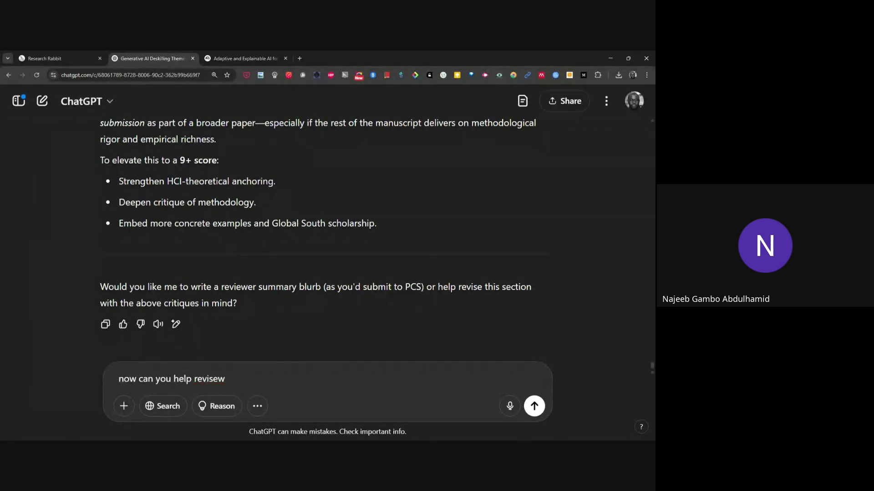
key("BackSpace")
type("the draft and w")
key("BackSpace")
key("BackSpace")
key("BackSpace")
type("d aim for")
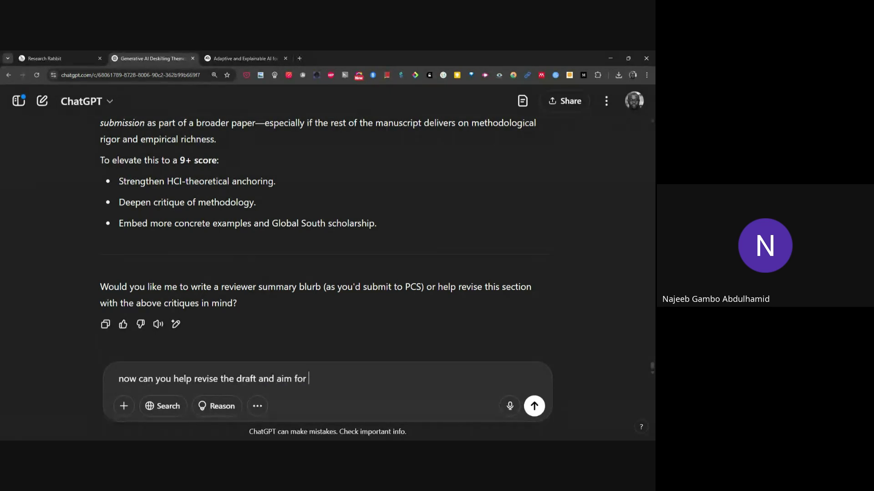
type(" 9.5 pls")
key("Return")
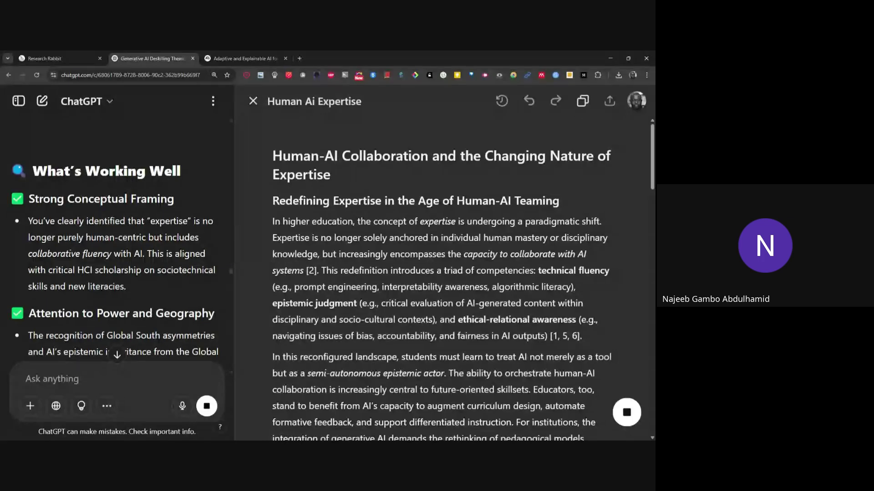
Look over the revised Human Ai Expertise document to its conclusion, and close it to read ChatGPT's summary of the changes
scroll(372, 241, "down", 3)
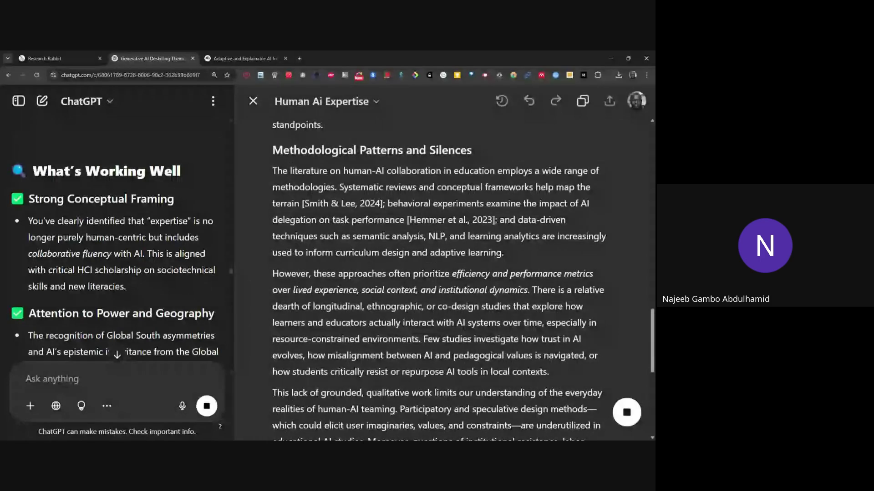
left_click_drag(416, 224, 470, 223)
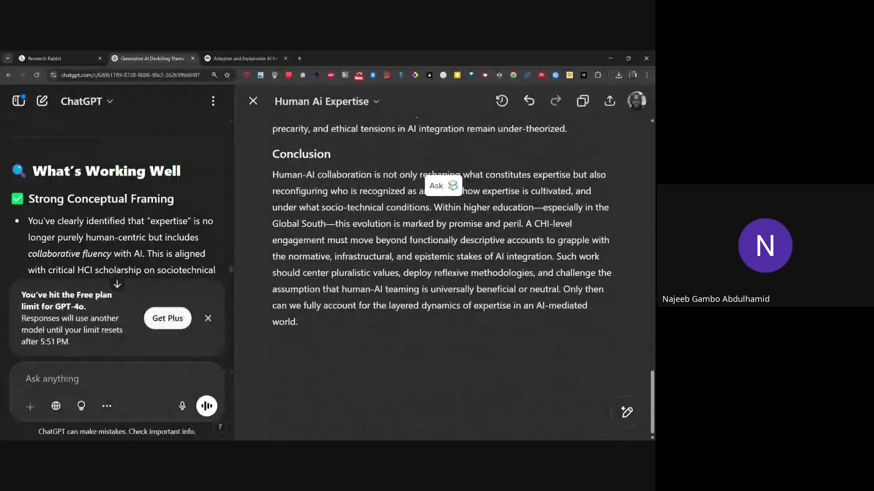
left_click(208, 318)
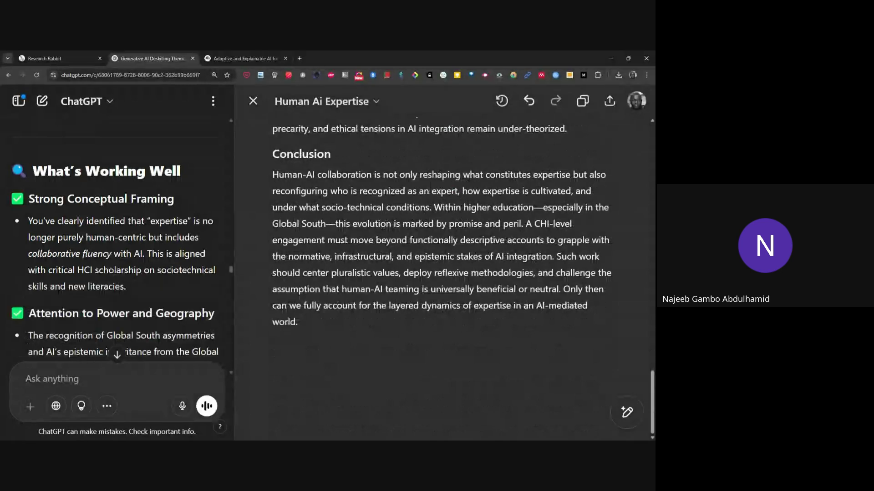
left_click(253, 101)
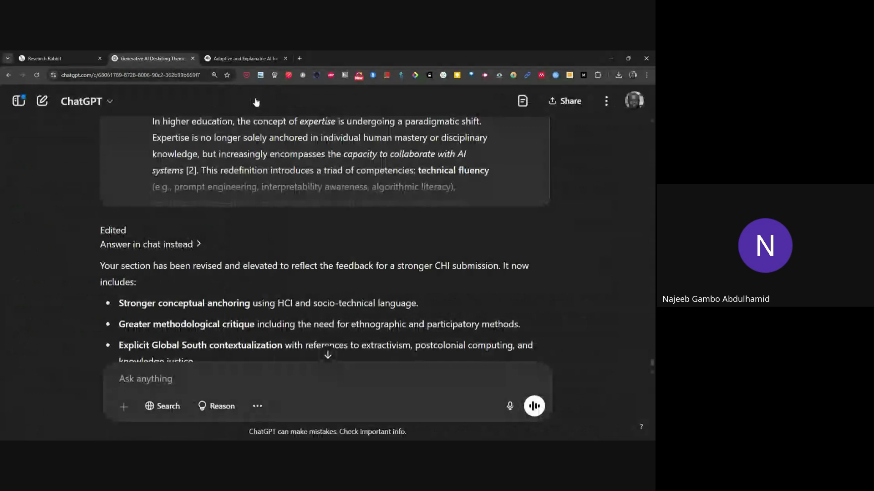
scroll(430, 253, "down", 2)
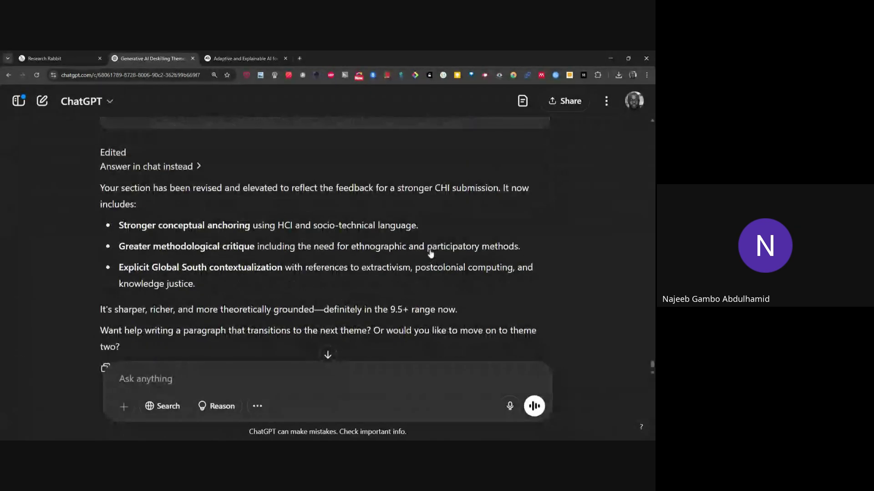
scroll(431, 253, "down", 1)
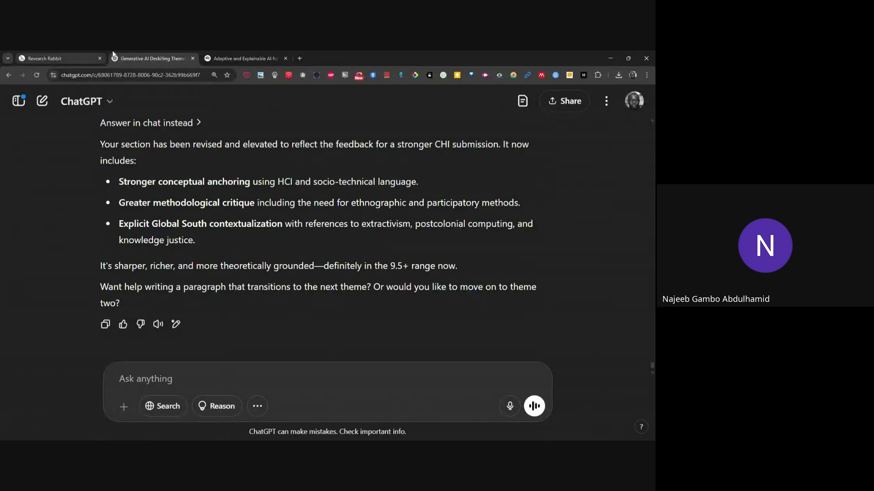
Reopen the Human Ai Expertise document from the conversation and look through the revised draft down to the conclusion
scroll(385, 296, "up", 10)
scroll(346, 254, "down", 4)
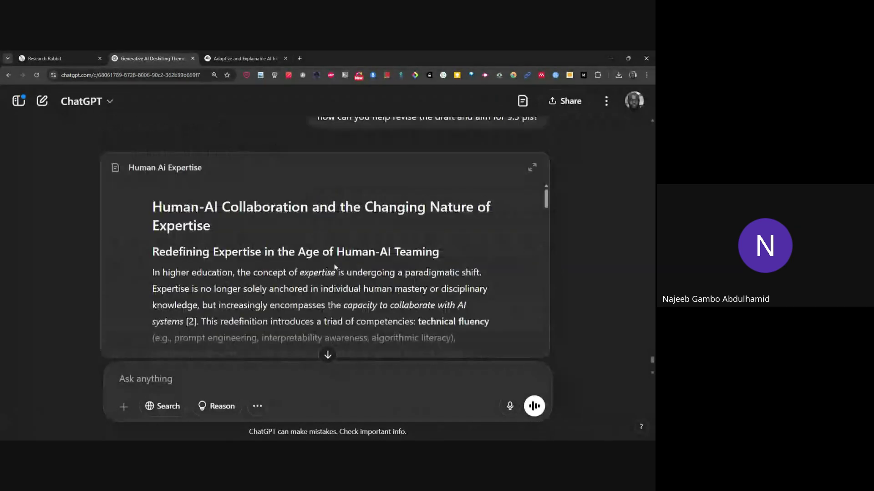
left_click(344, 242)
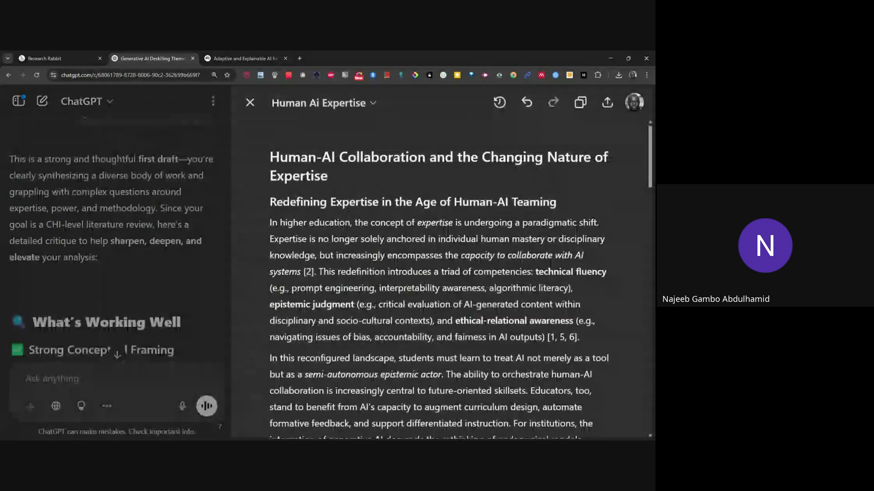
scroll(440, 278, "down", 5)
scroll(439, 279, "down", 10)
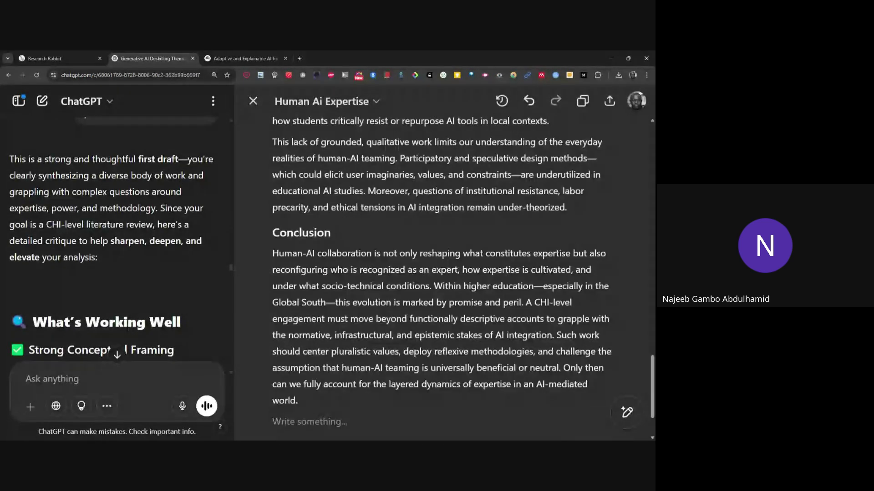